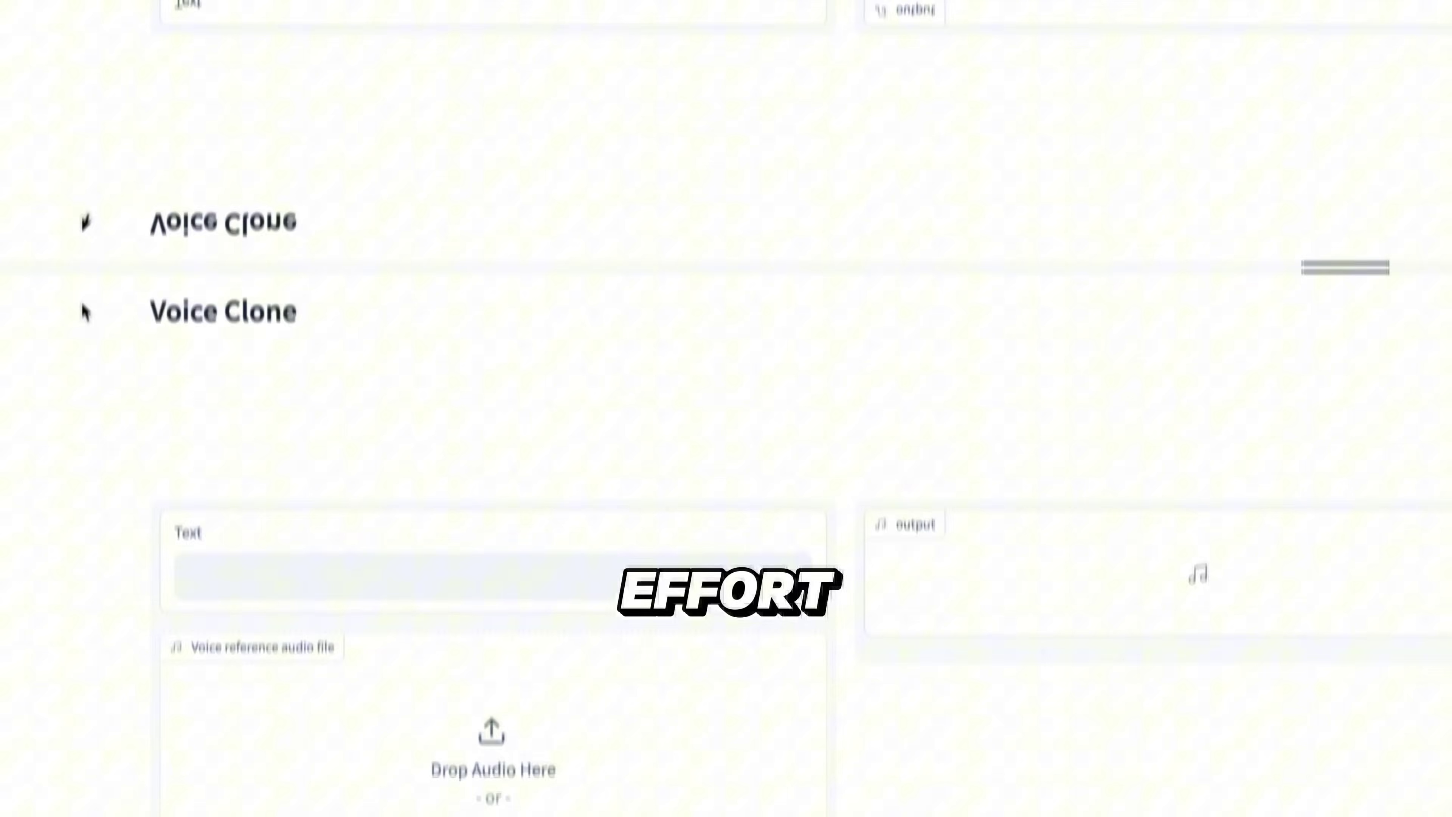
Highlight the Voice Clone heading and set the T-start slider to 28
{"action": "left_click_drag", "start_coordinate": [151, 43], "coordinate": [264, 51]}
{"action": "left_click", "coordinate": [411, 56]}
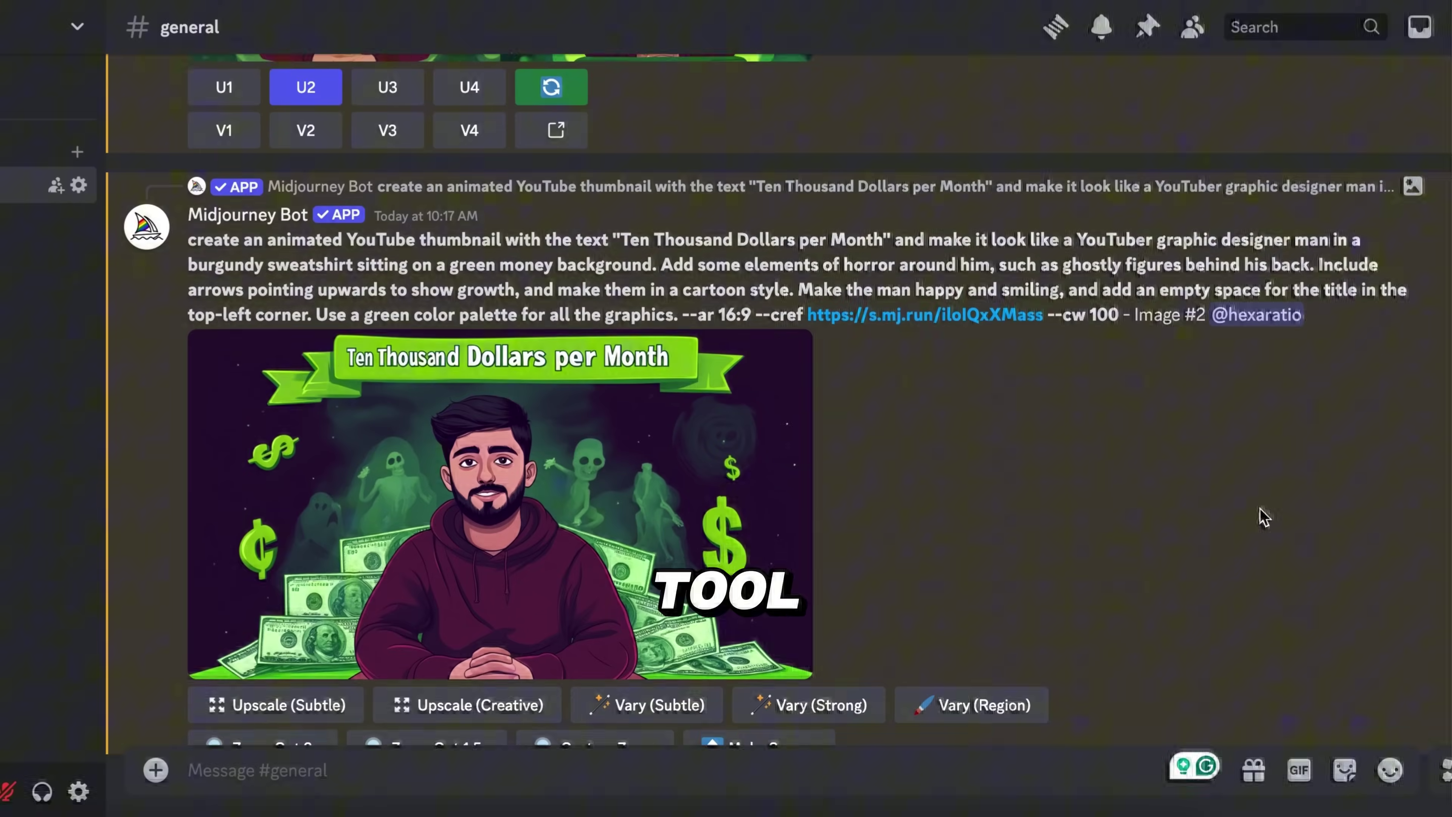
{"action": "scroll", "coordinate": [1264, 517], "scroll_direction": "down", "scroll_amount": 10}
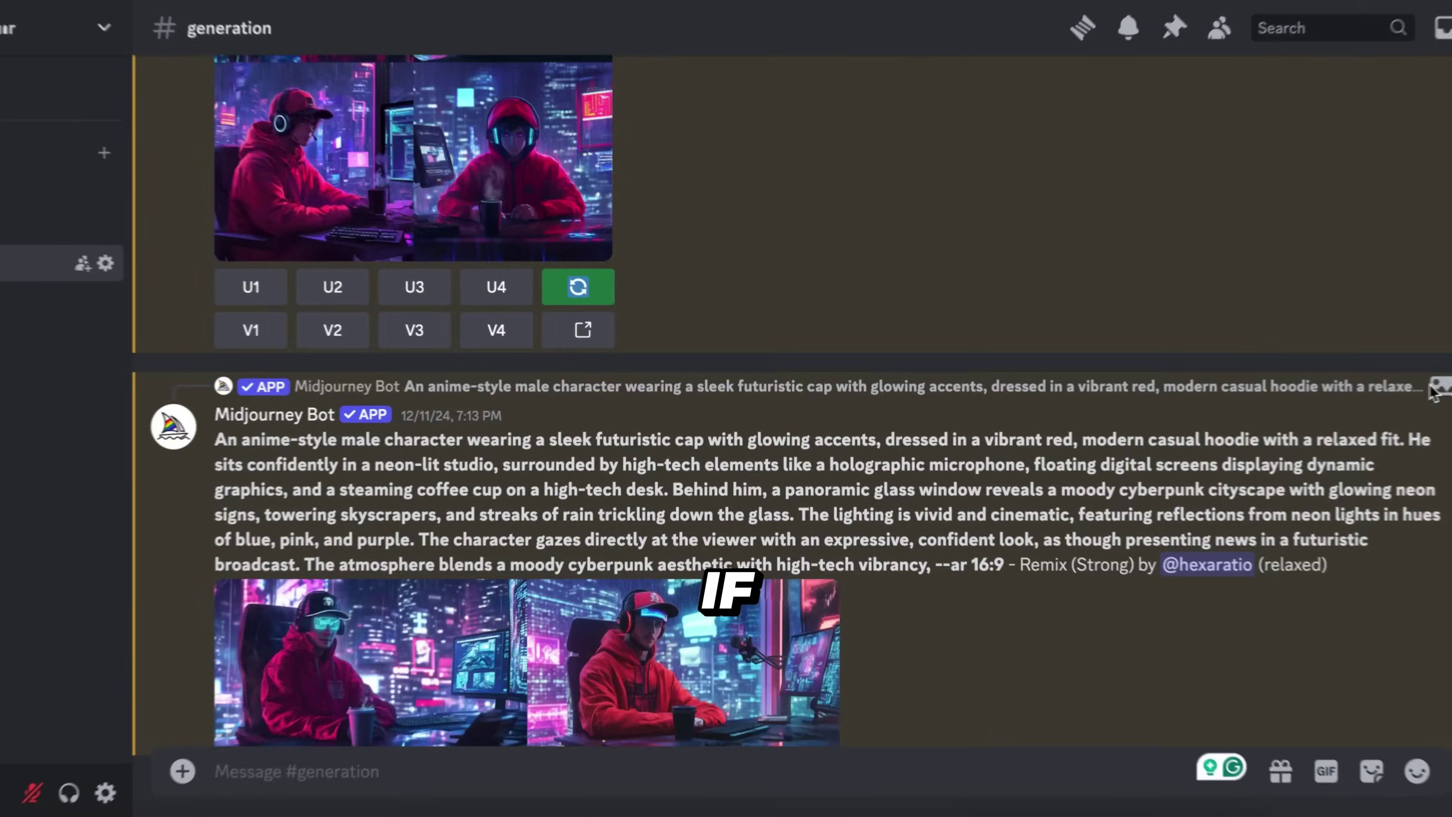
Scroll through the earlier Midjourney-generated thumbnails in Discord
{"action": "scroll", "coordinate": [1437, 394], "scroll_direction": "down", "scroll_amount": 10}
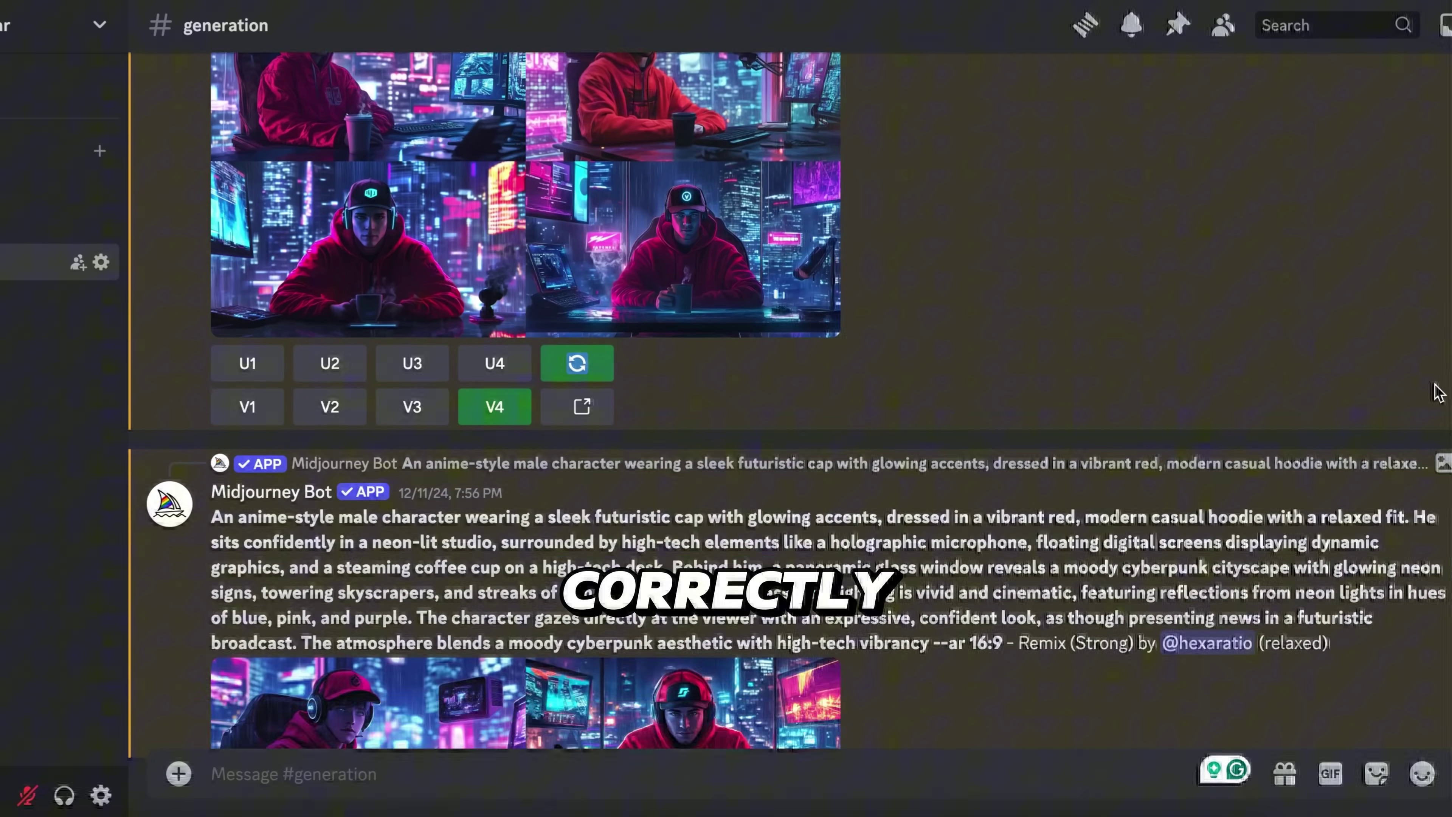
{"action": "scroll", "coordinate": [1437, 394], "scroll_direction": "down", "scroll_amount": 15}
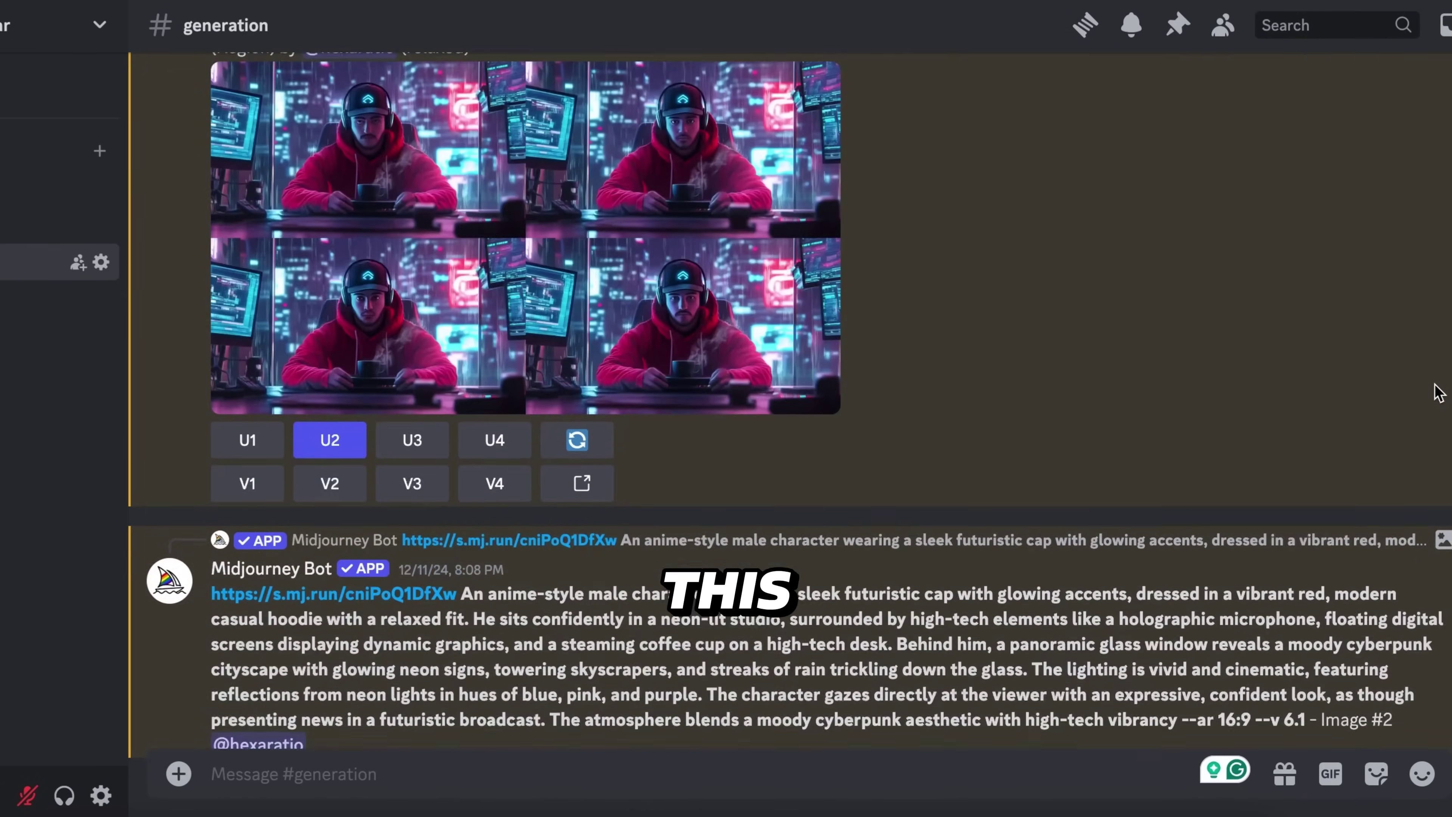
{"action": "scroll", "coordinate": [1438, 394], "scroll_direction": "down", "scroll_amount": 8}
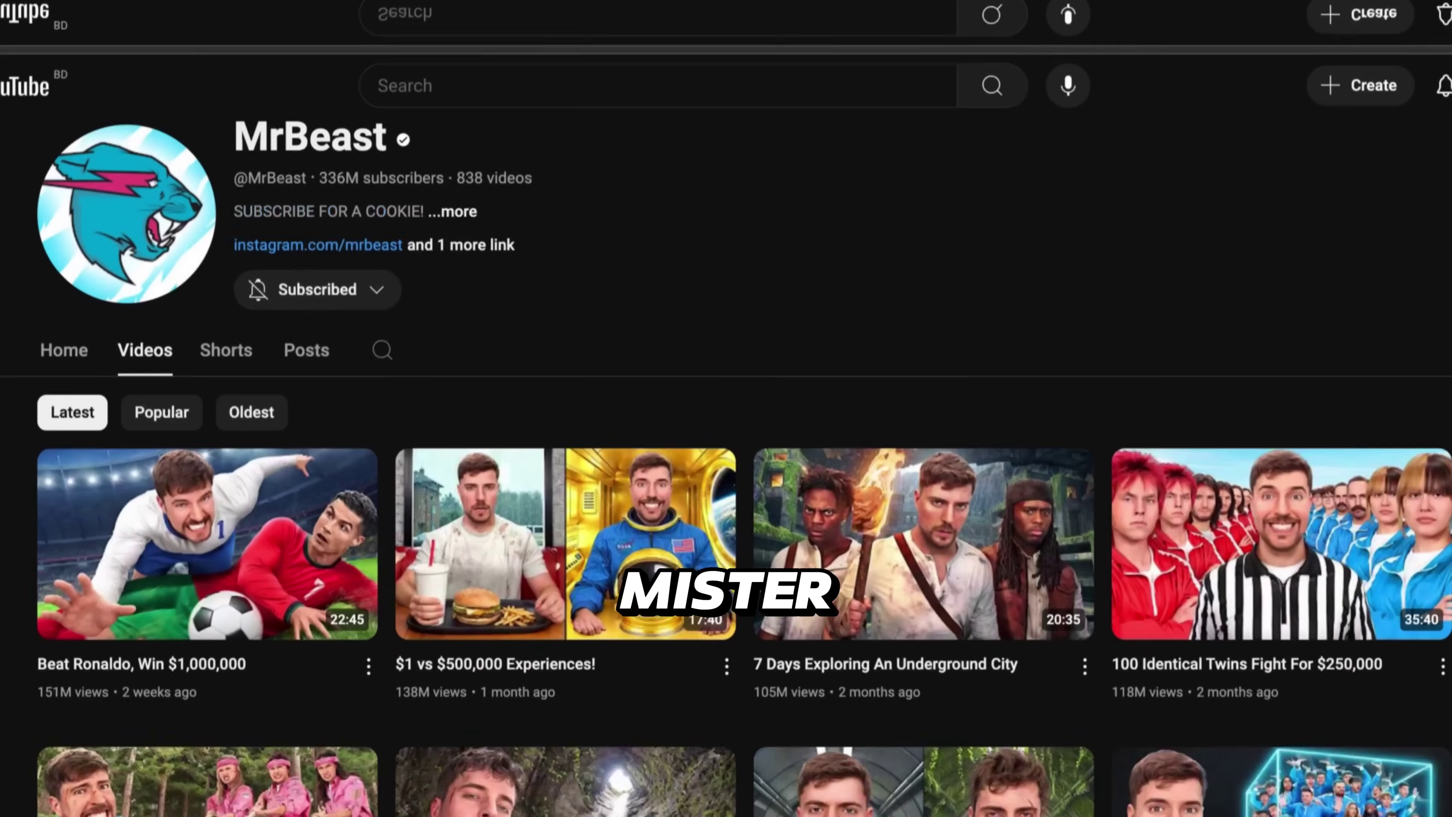
{"action": "scroll", "coordinate": [726, 409], "scroll_direction": "down", "scroll_amount": 10}
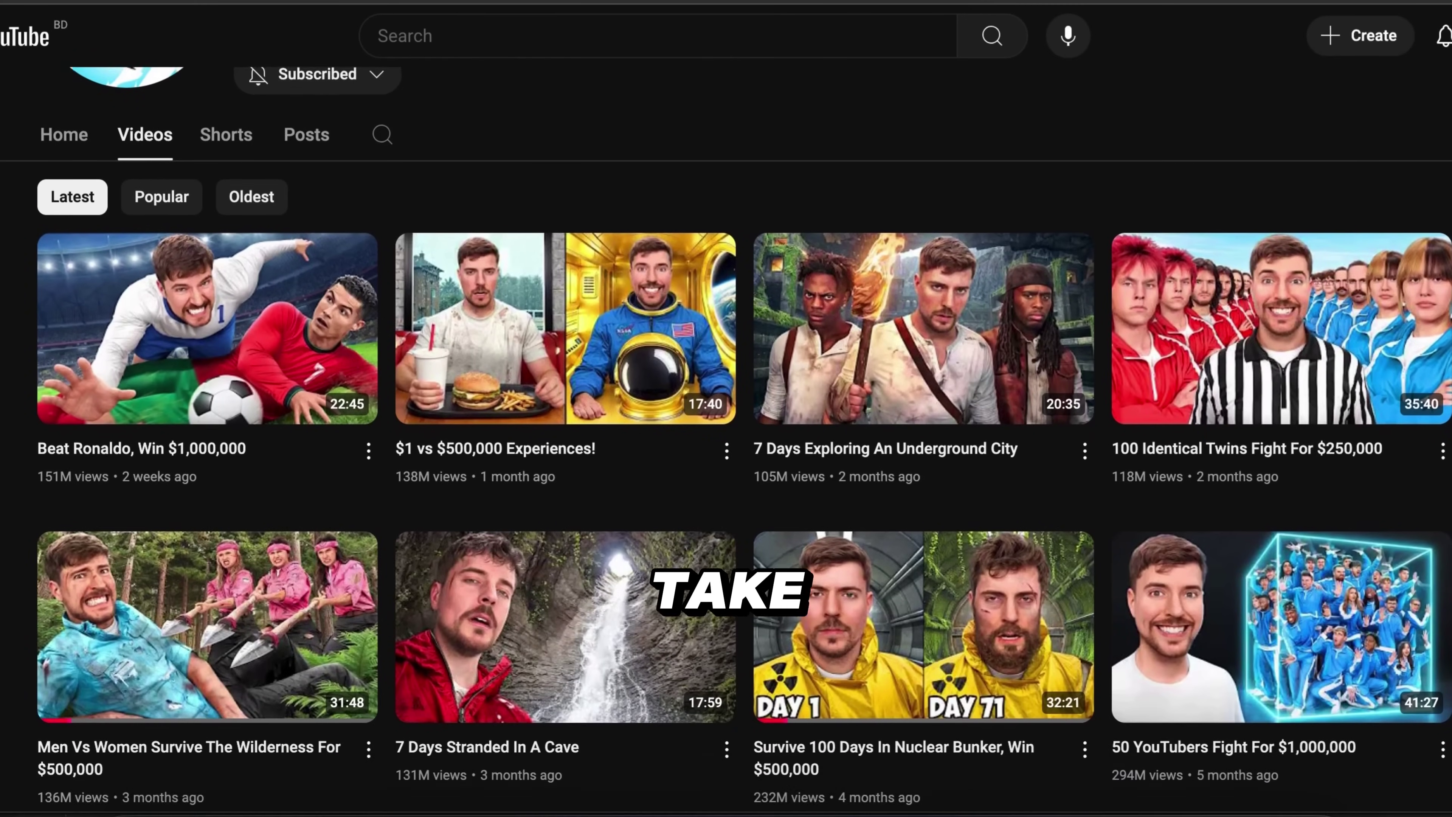
{"action": "scroll", "coordinate": [726, 409], "scroll_direction": "down", "scroll_amount": 5}
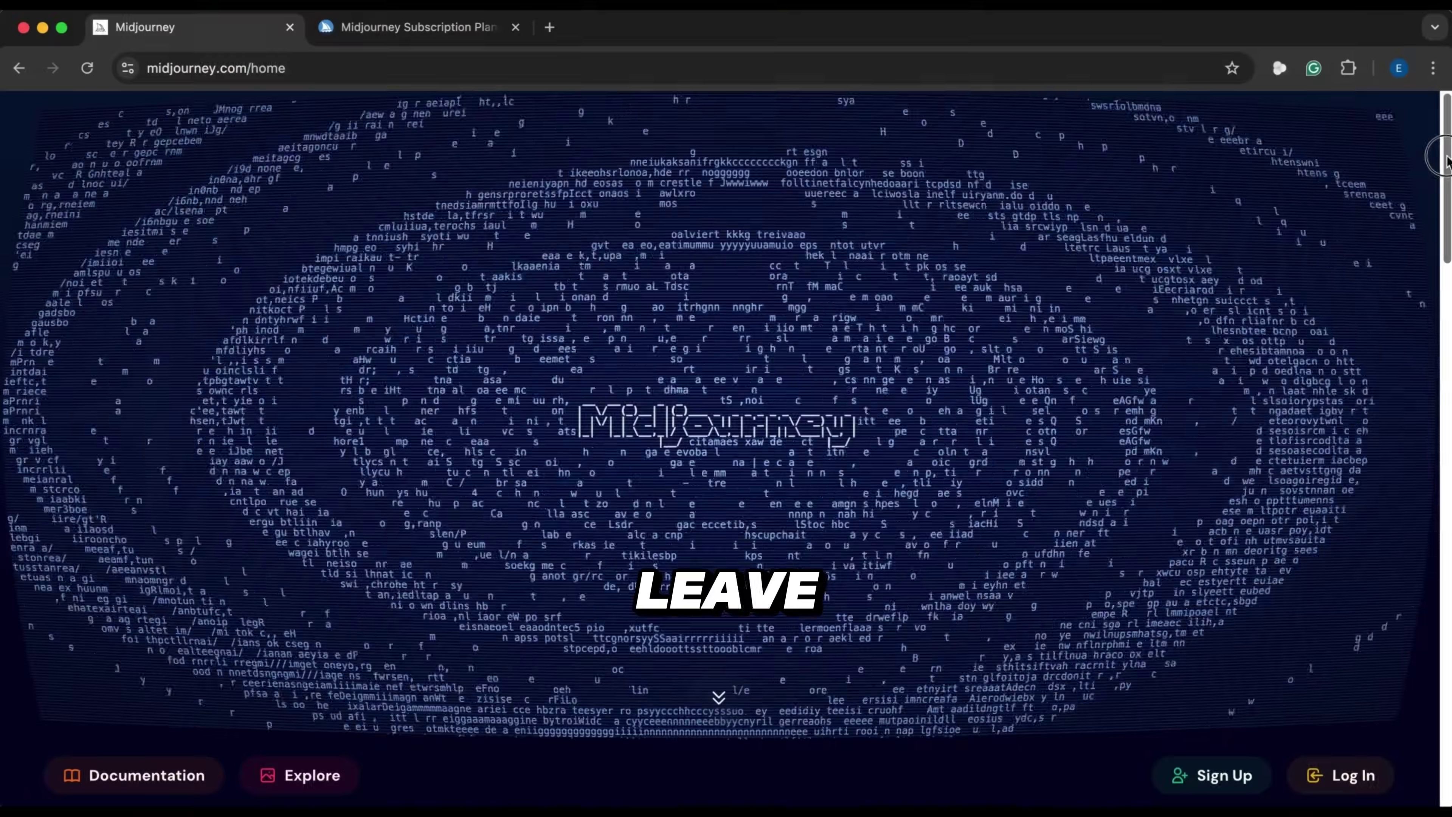
{"action": "scroll", "coordinate": [1436, 227], "scroll_direction": "down", "scroll_amount": 10}
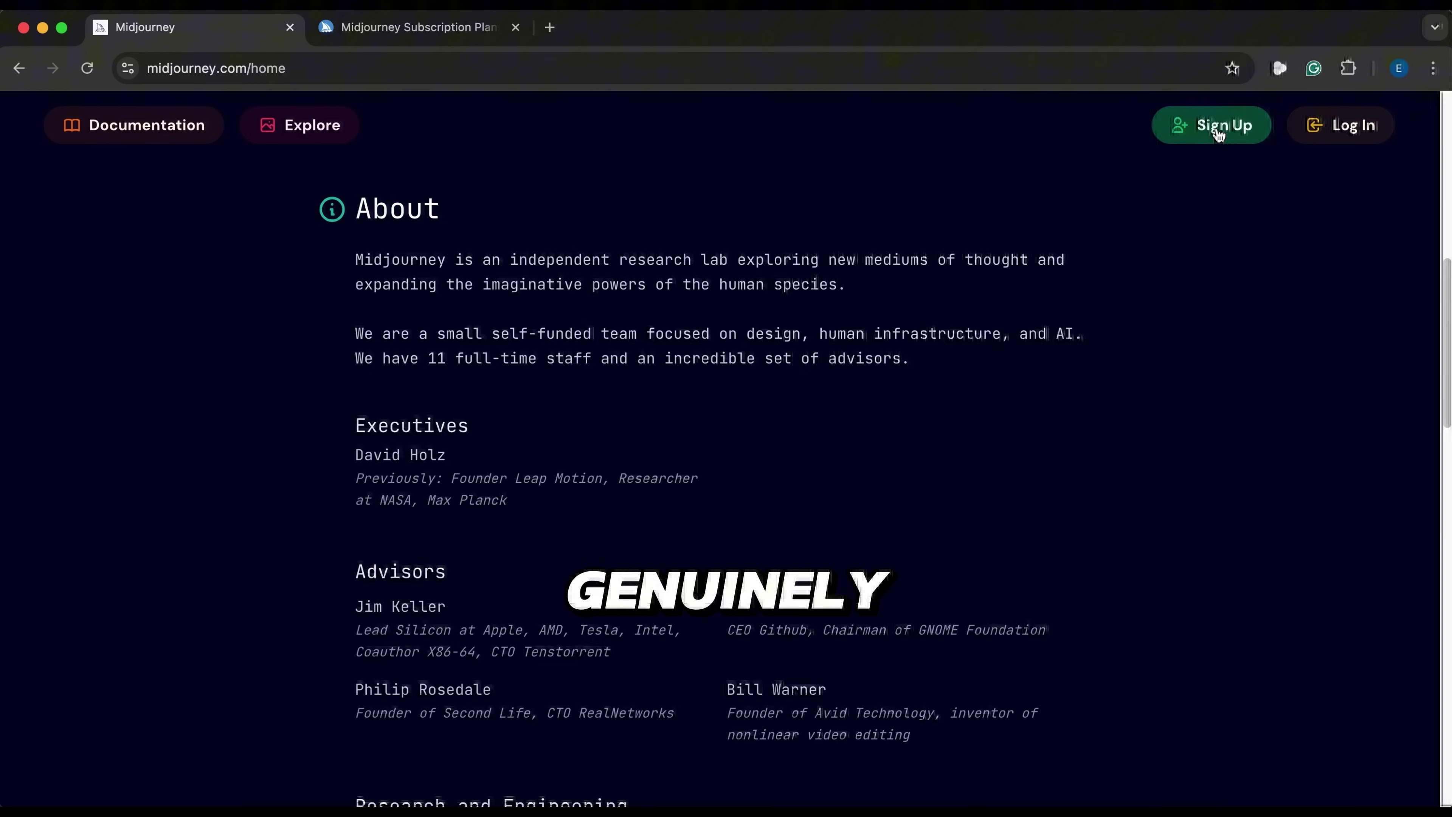
Sign up from midjourney.com and join the Discord server under a chosen display name
{"action": "left_click", "coordinate": [1219, 132]}
{"action": "left_click", "coordinate": [677, 471]}
{"action": "type", "text": "rahat"}
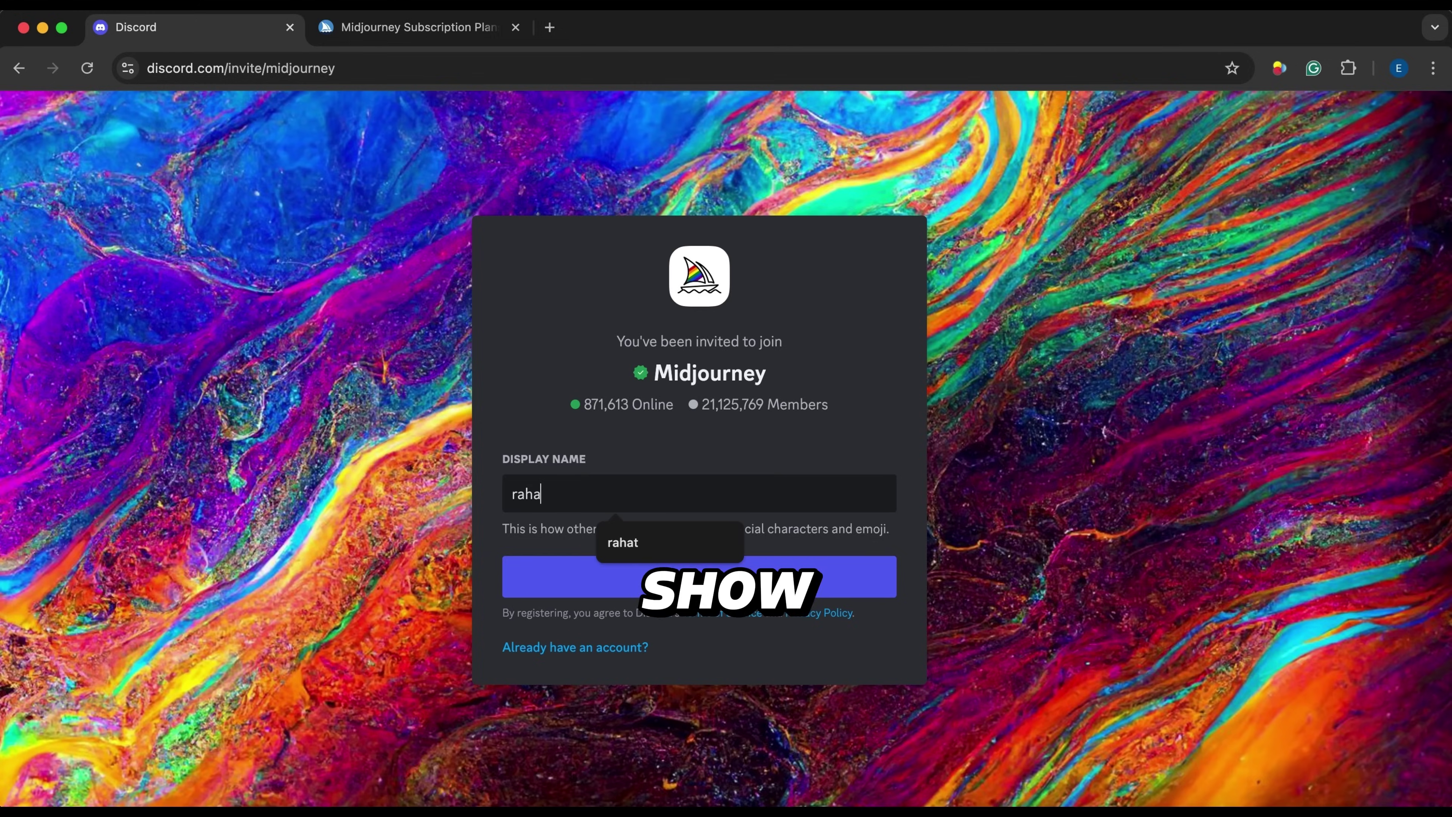
{"action": "left_click", "coordinate": [648, 574]}
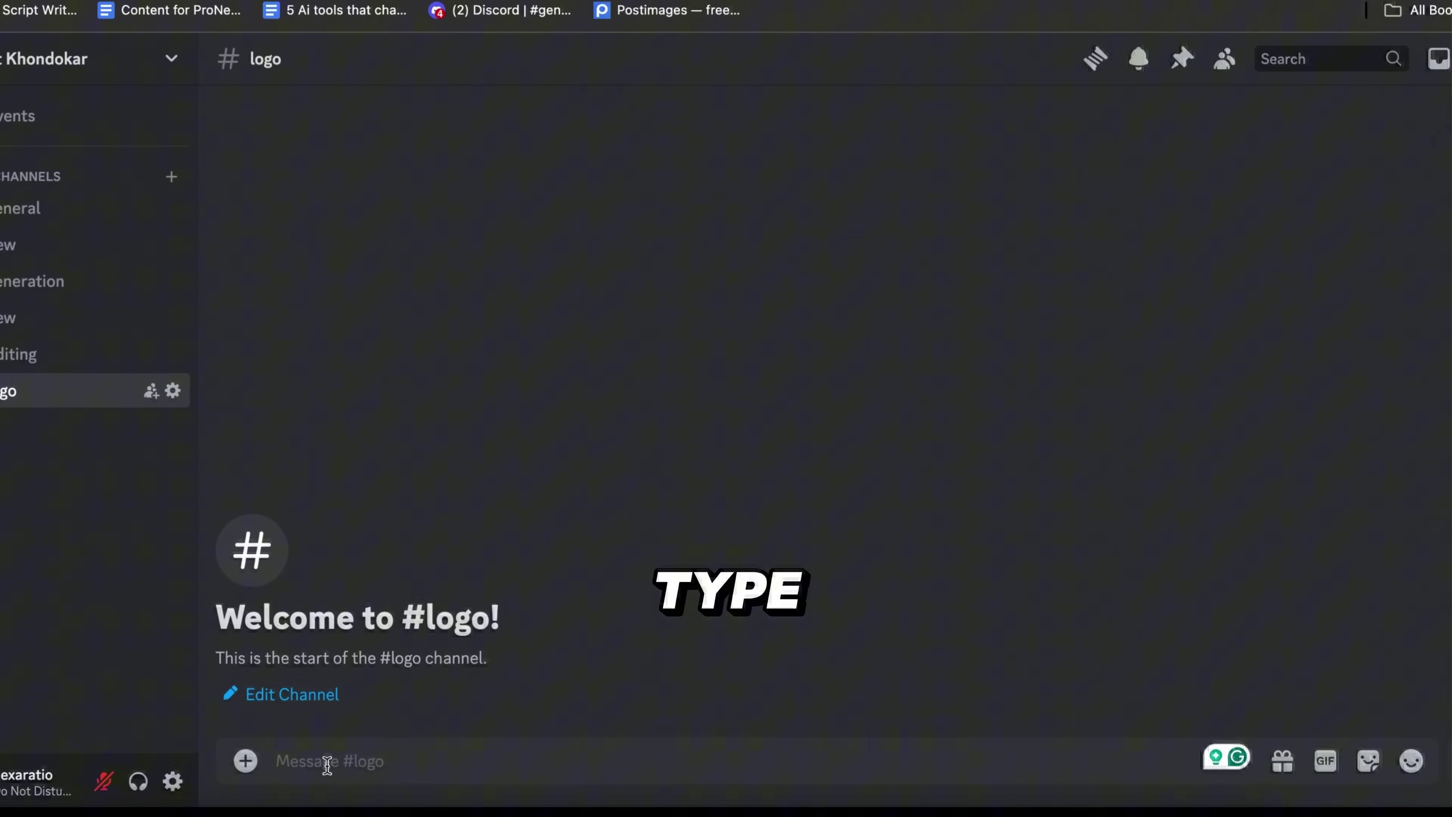
{"action": "type", "text": "/"}
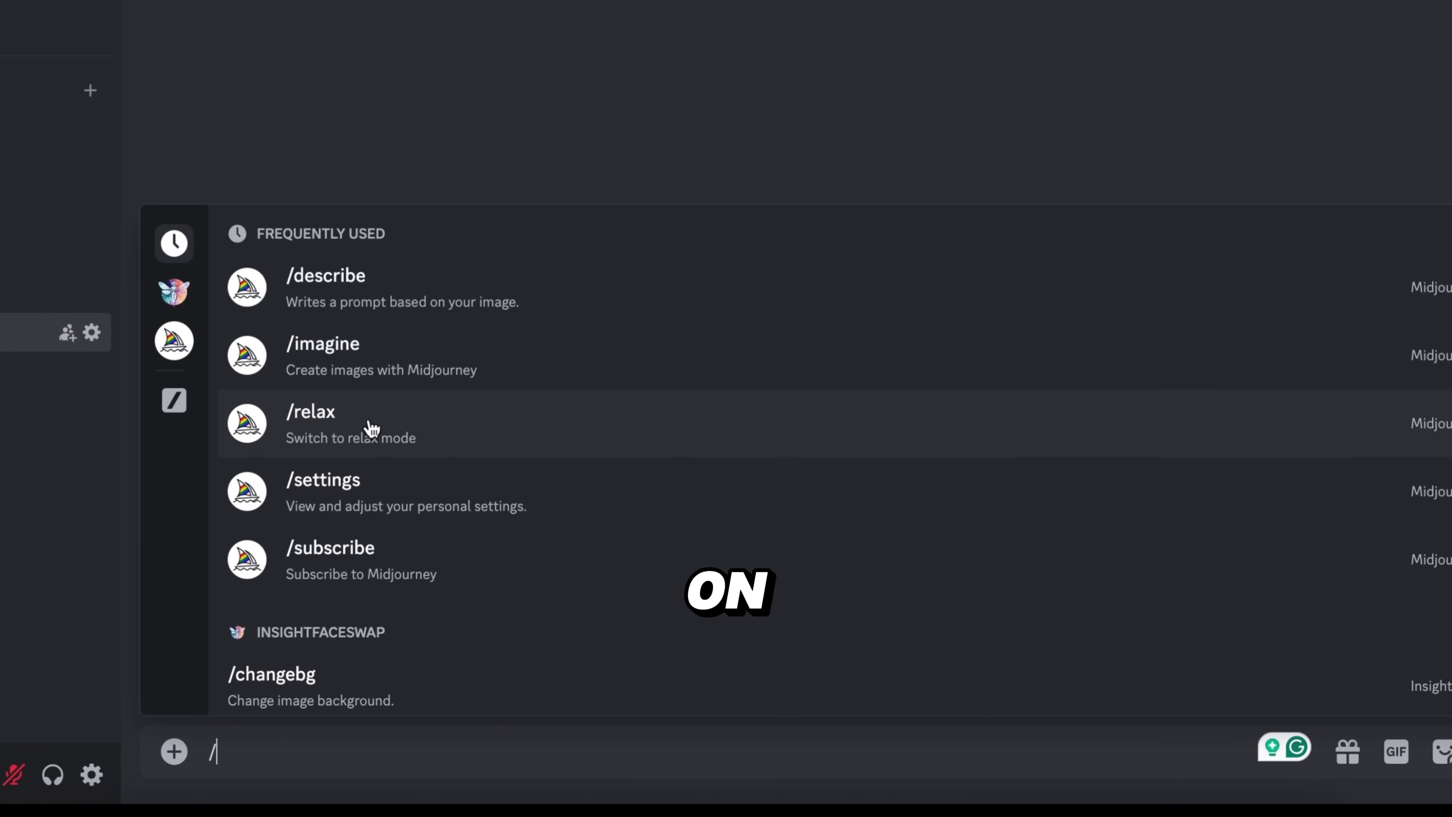
{"action": "left_click", "coordinate": [362, 370]}
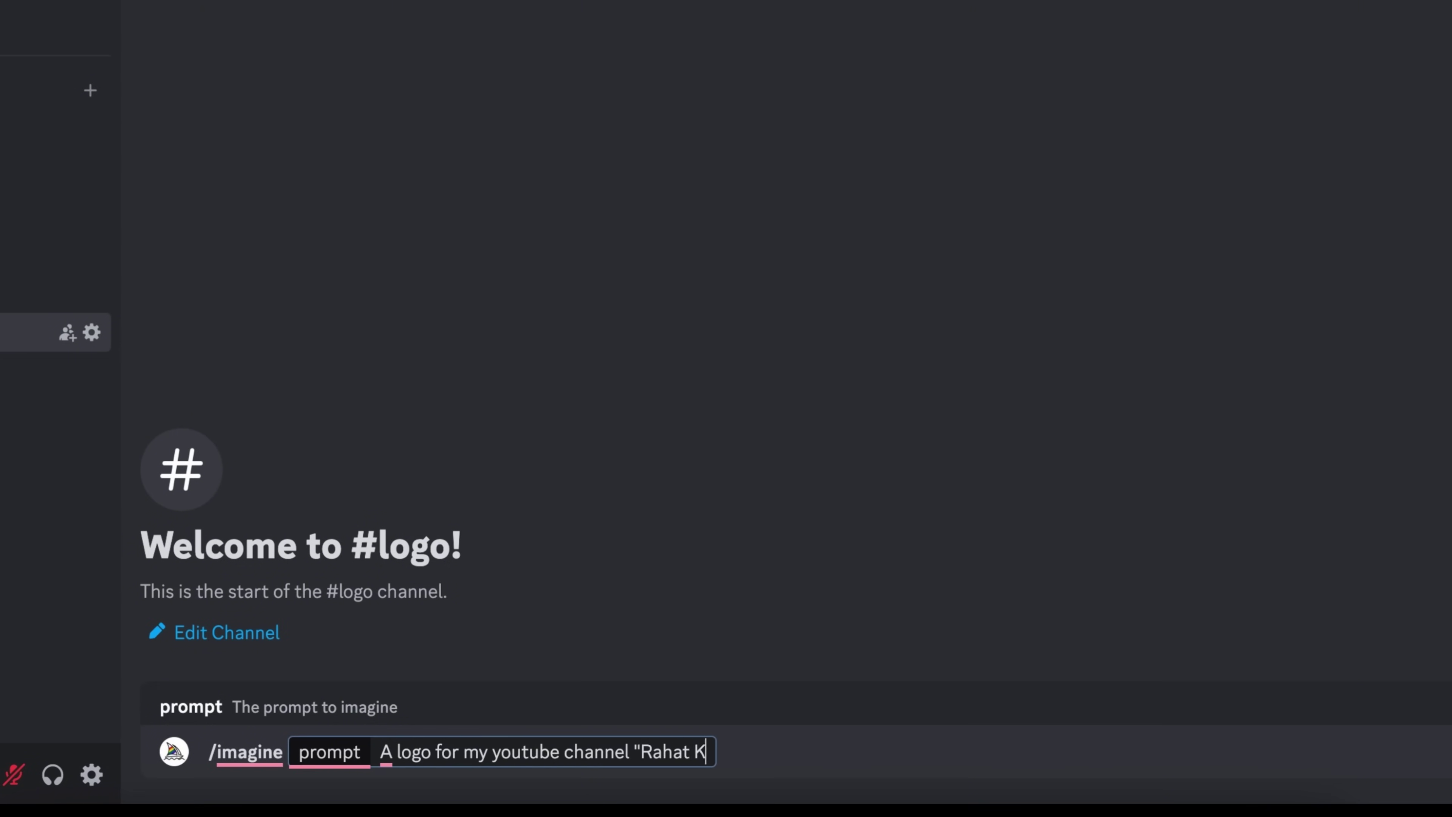
{"action": "type", "text": "\" --cref https://s.mj.run/dbtEyVHql58 --cw 100 --ar 1:1"}
{"action": "key", "text": "Return"}
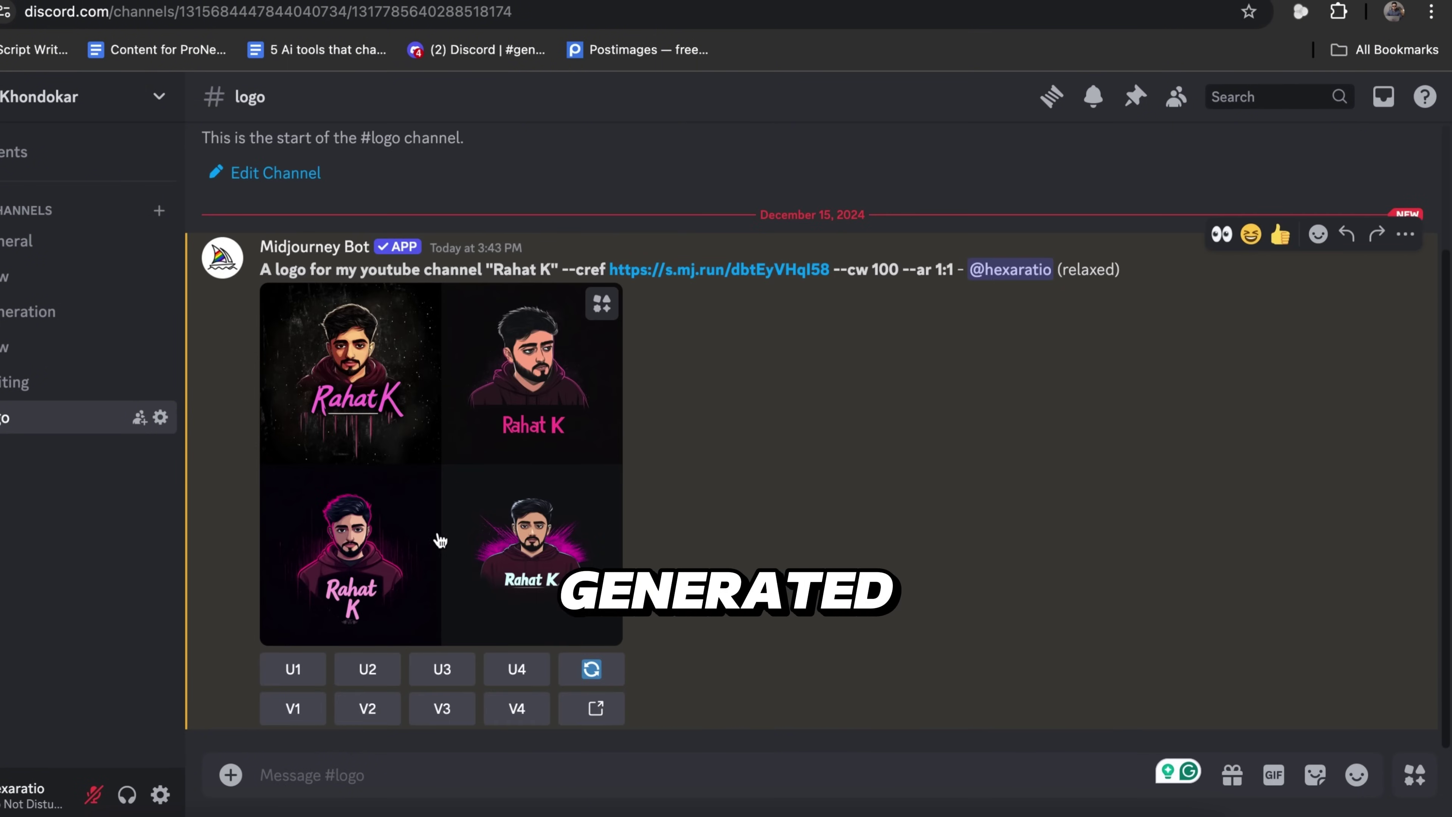
{"action": "left_click", "coordinate": [441, 540]}
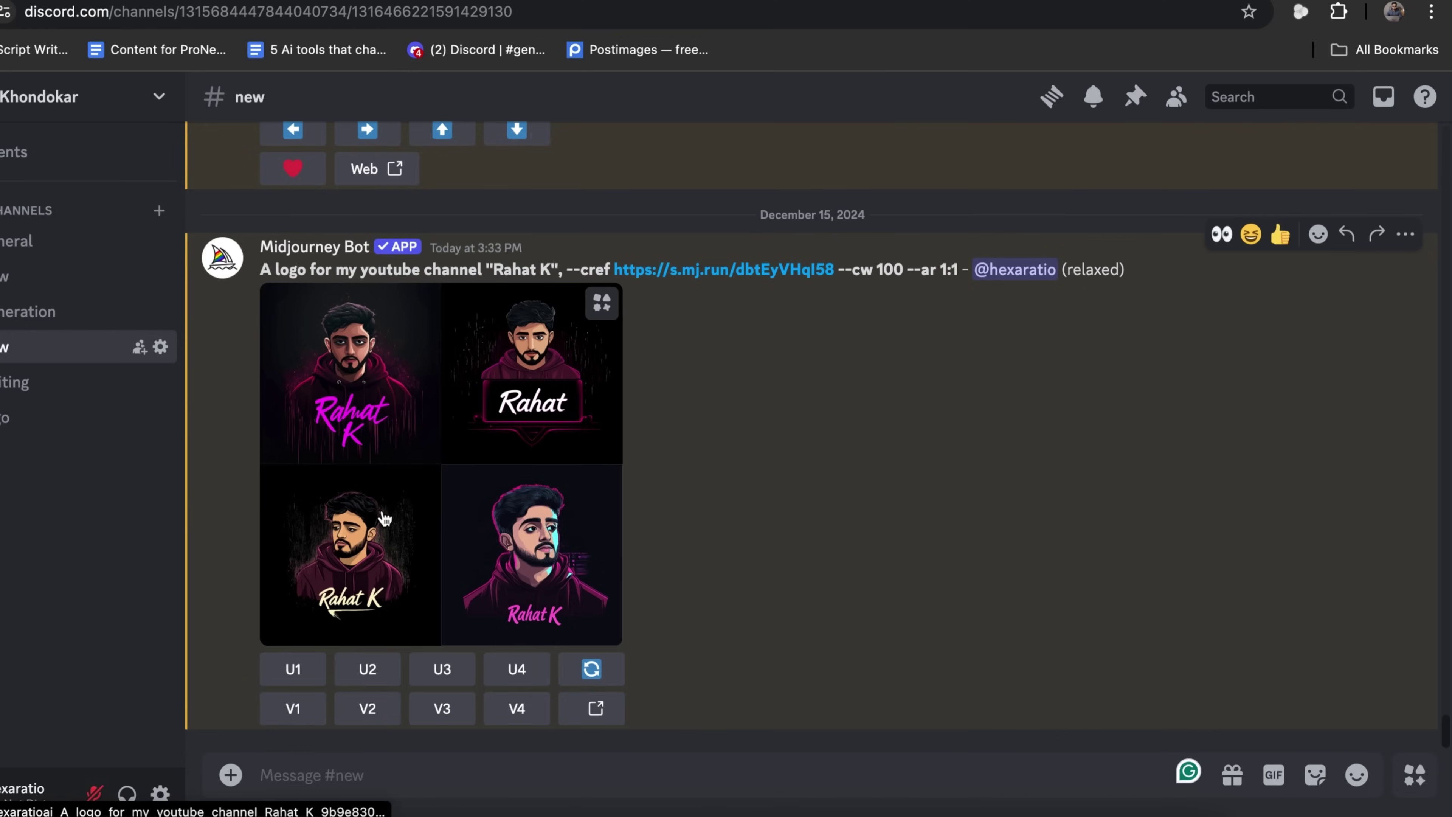
{"action": "left_click", "coordinate": [382, 512]}
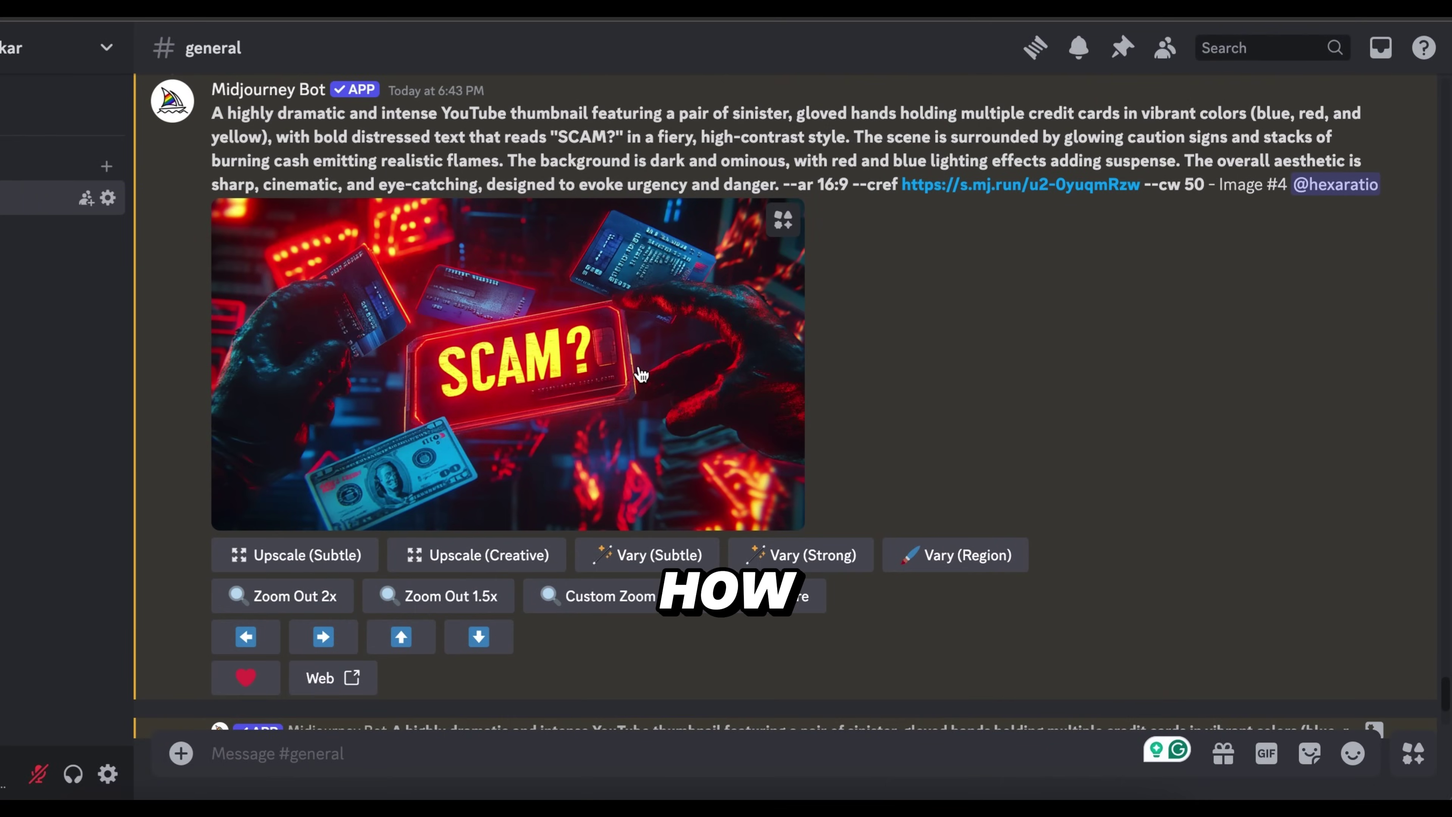
Enlarge the SCAM? thumbnail and highlight the channel name and its prompt text
{"action": "left_click", "coordinate": [640, 374]}
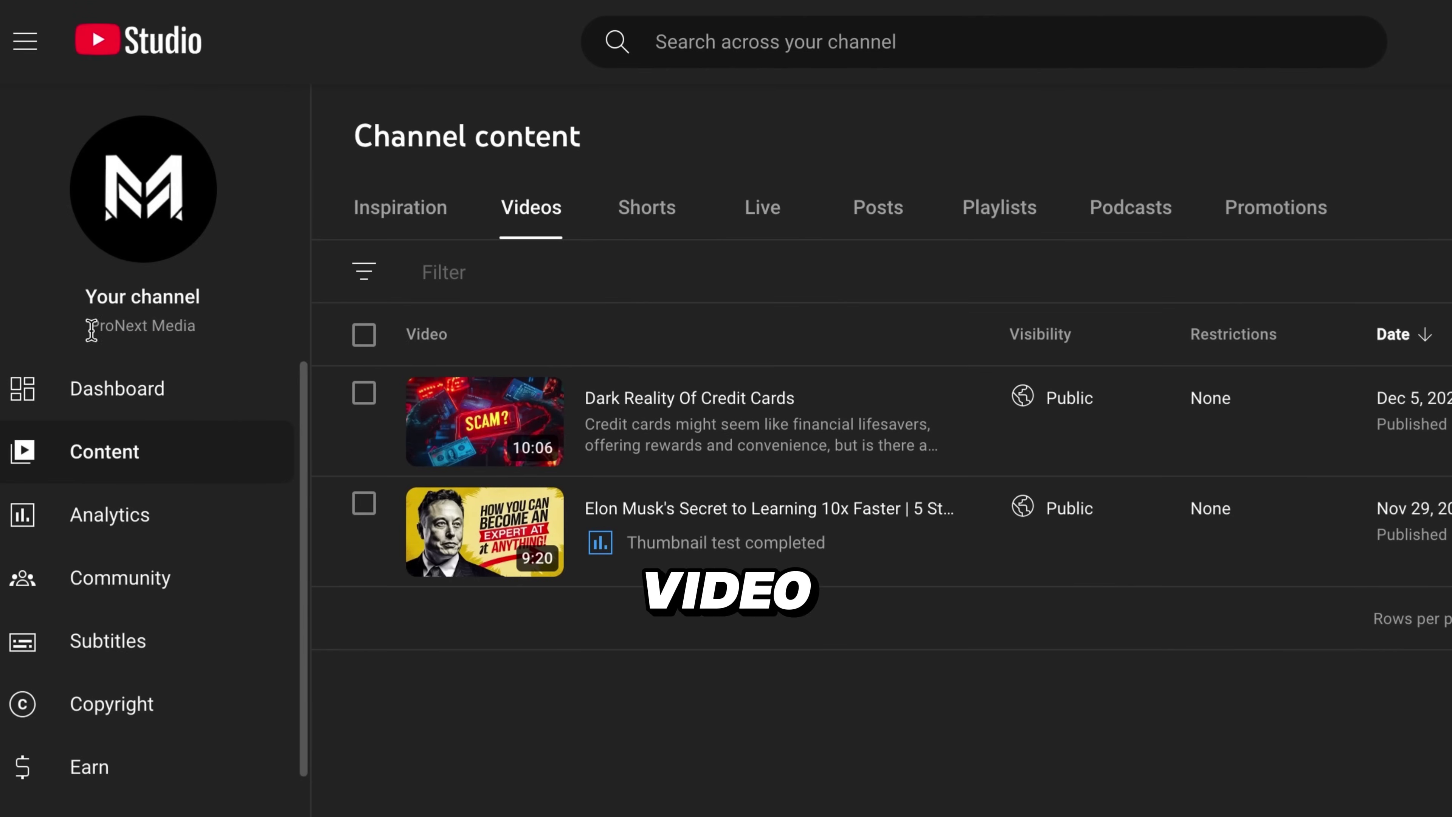
{"action": "left_click_drag", "start_coordinate": [163, 332], "coordinate": [214, 340]}
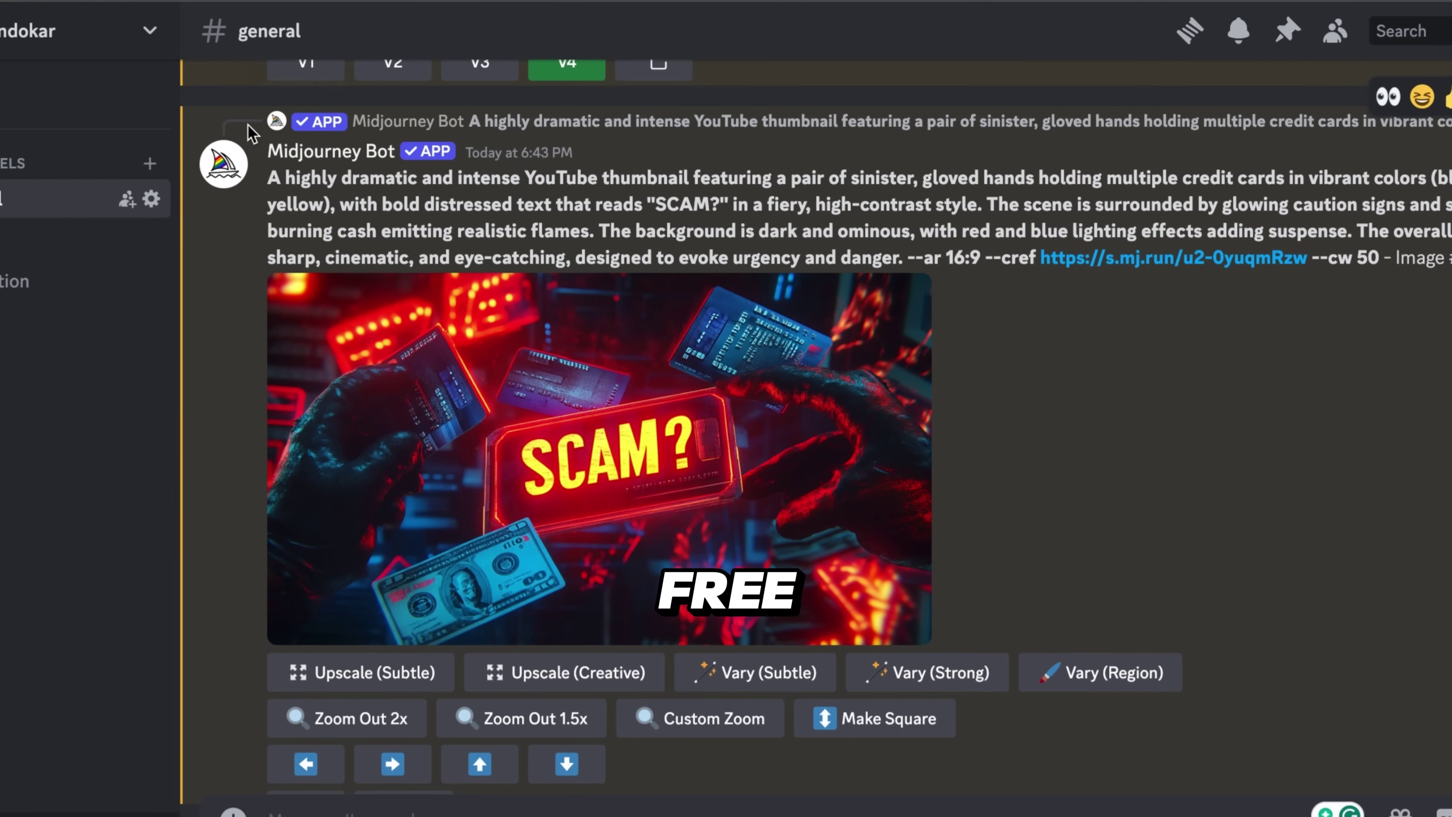
{"action": "left_click_drag", "start_coordinate": [272, 182], "coordinate": [1021, 372]}
{"action": "left_click", "coordinate": [1024, 375]}
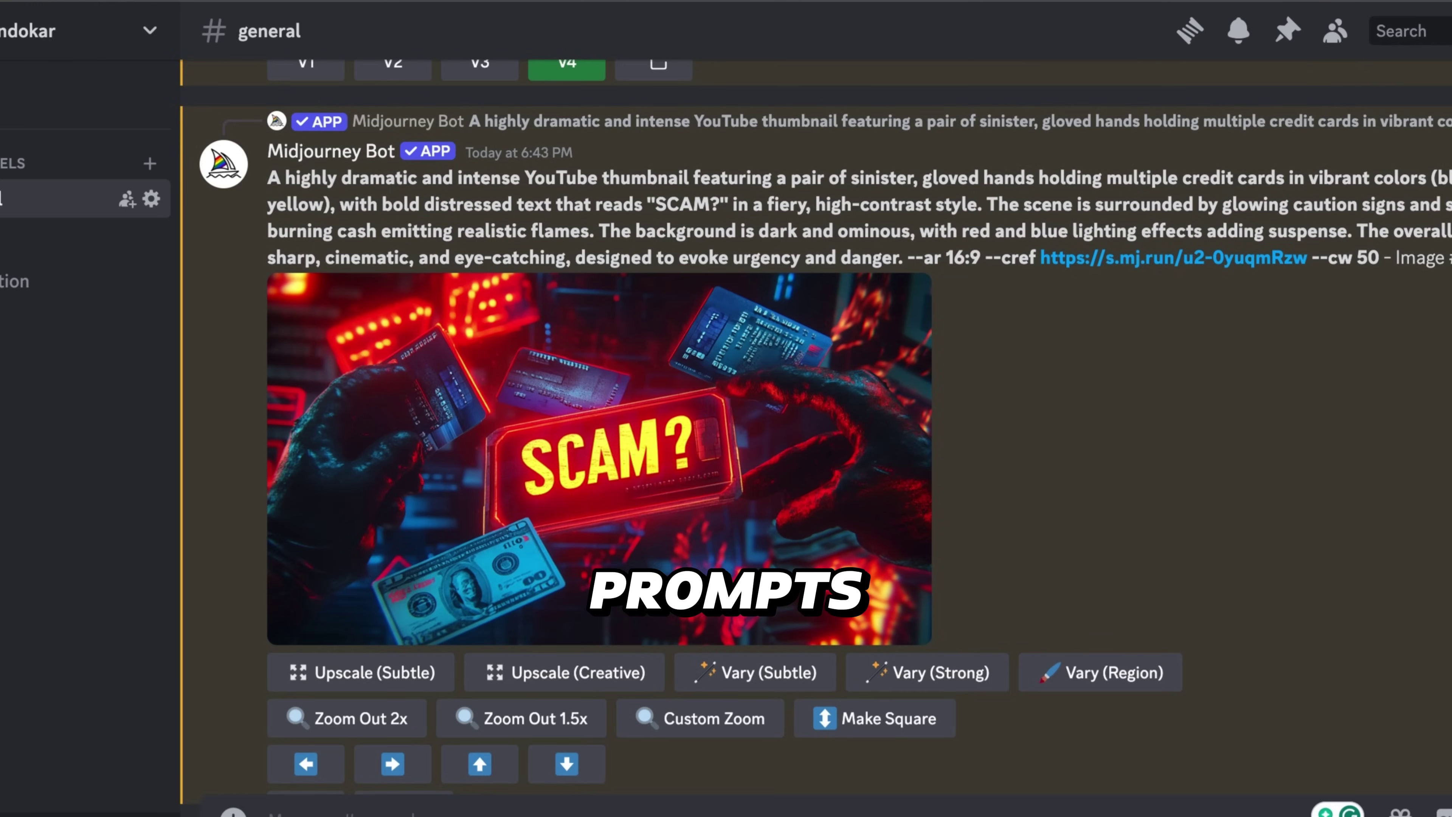
{"action": "scroll", "coordinate": [815, 432], "scroll_direction": "down", "scroll_amount": 15}
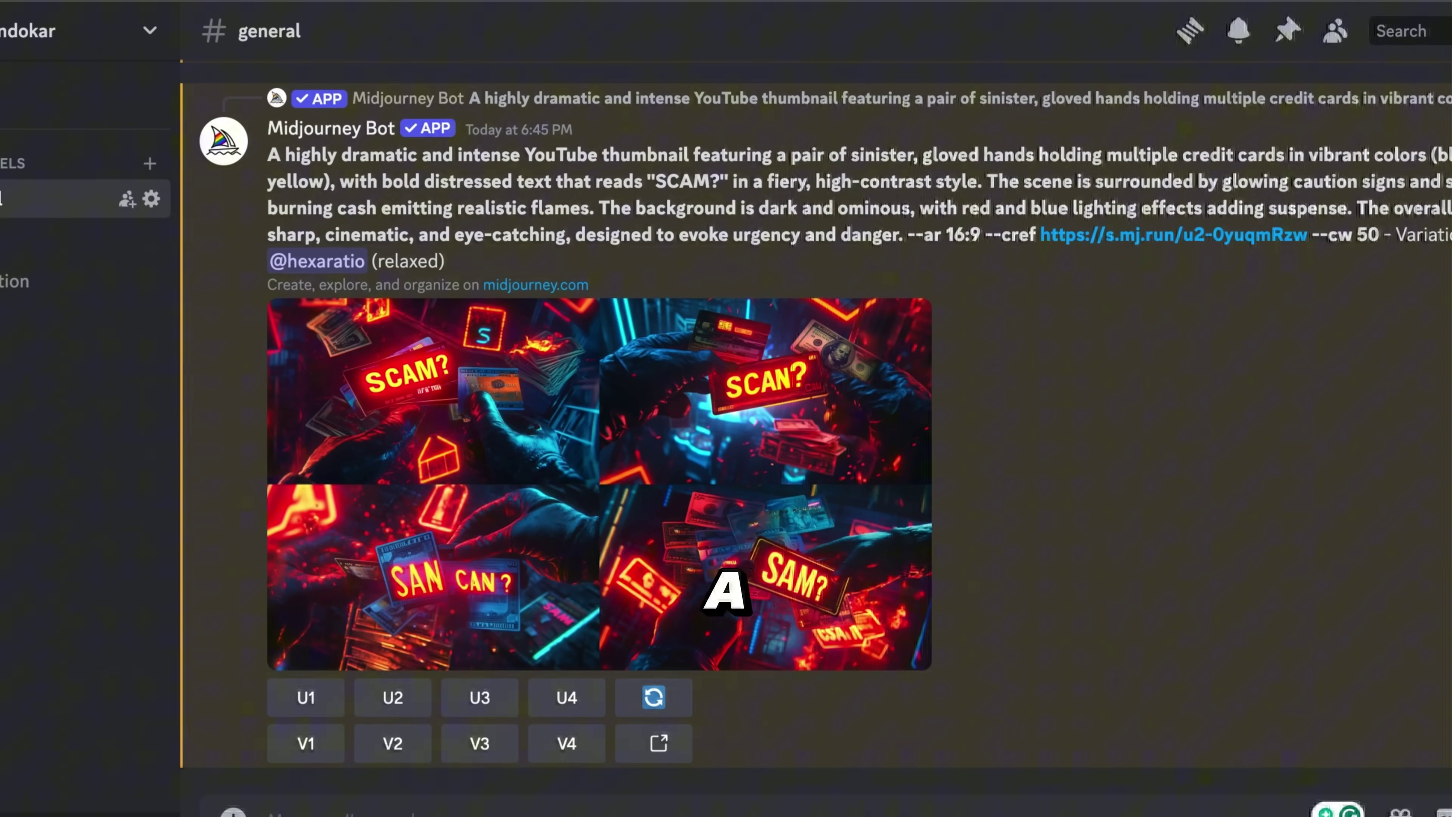
Compare the four SCAM? variations with the Ten Thousand per Month and later thumbnails
{"action": "left_click", "coordinate": [817, 544]}
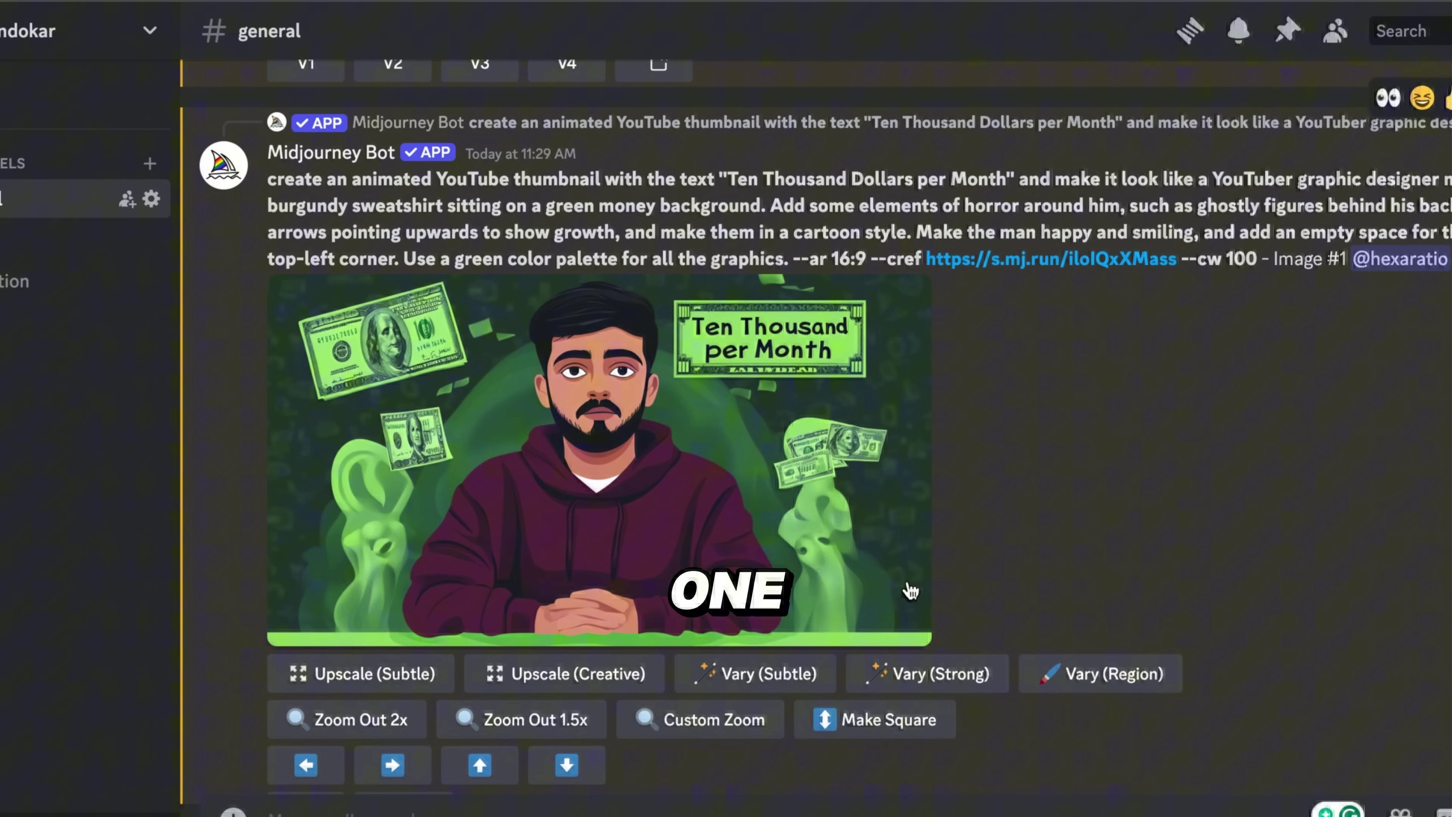
{"action": "left_click", "coordinate": [819, 553]}
{"action": "key", "text": "Escape"}
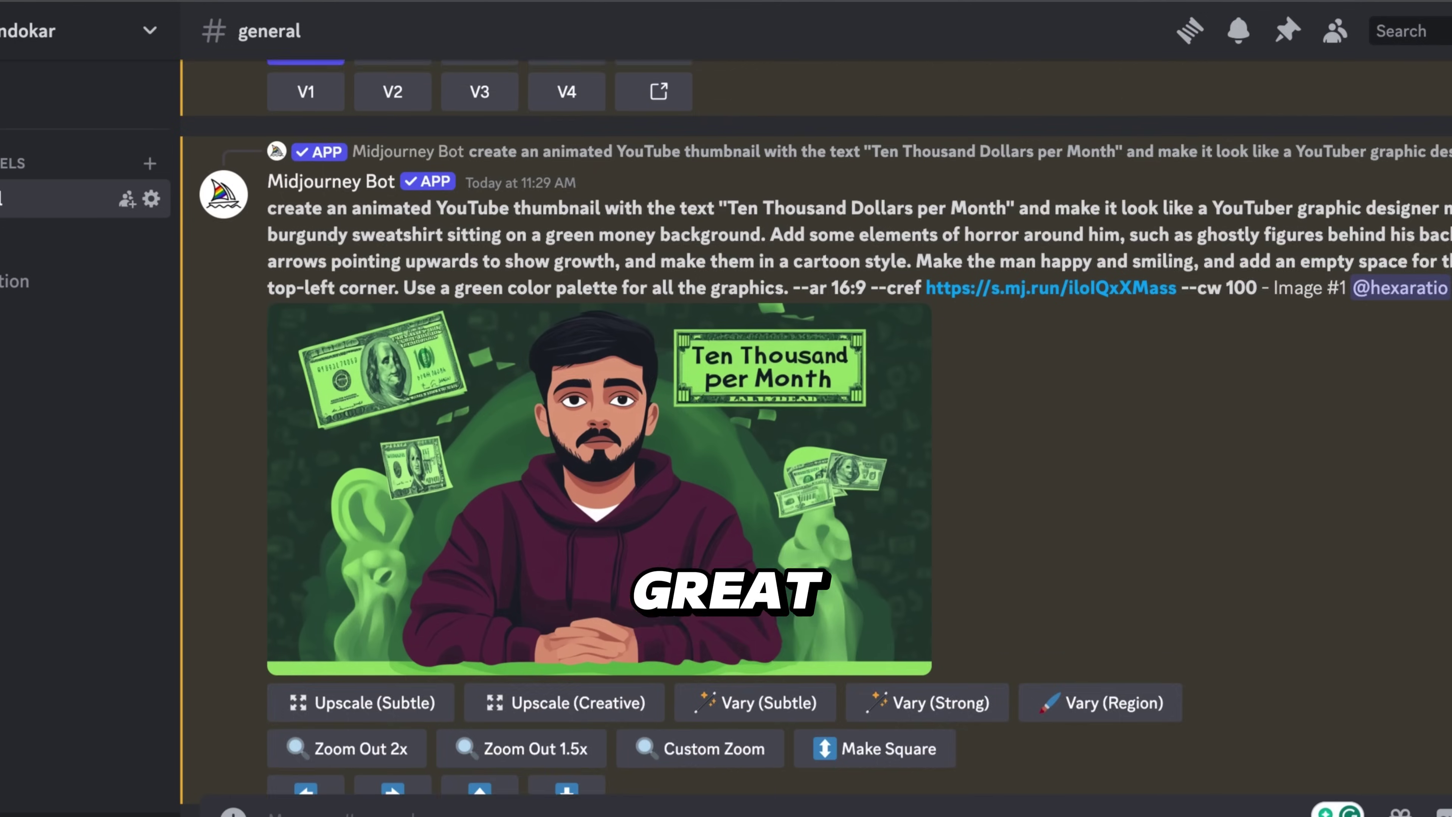
{"action": "scroll", "coordinate": [816, 433], "scroll_direction": "down", "scroll_amount": 15}
{"action": "left_click", "coordinate": [809, 507]}
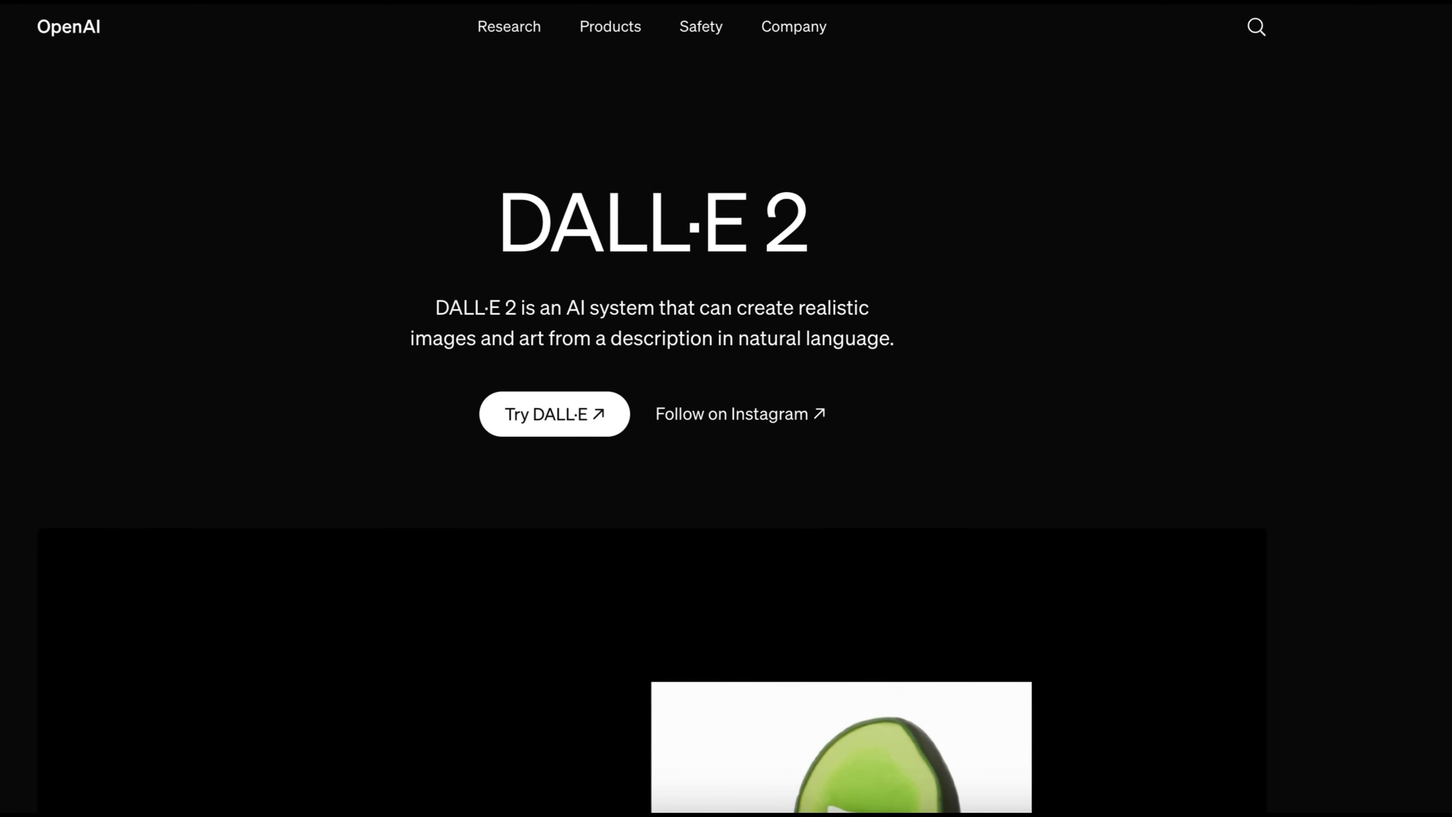
Scroll the DALL·E 2 page past the video to the Latest updates cards
{"action": "scroll", "coordinate": [726, 400], "scroll_direction": "down", "scroll_amount": 15}
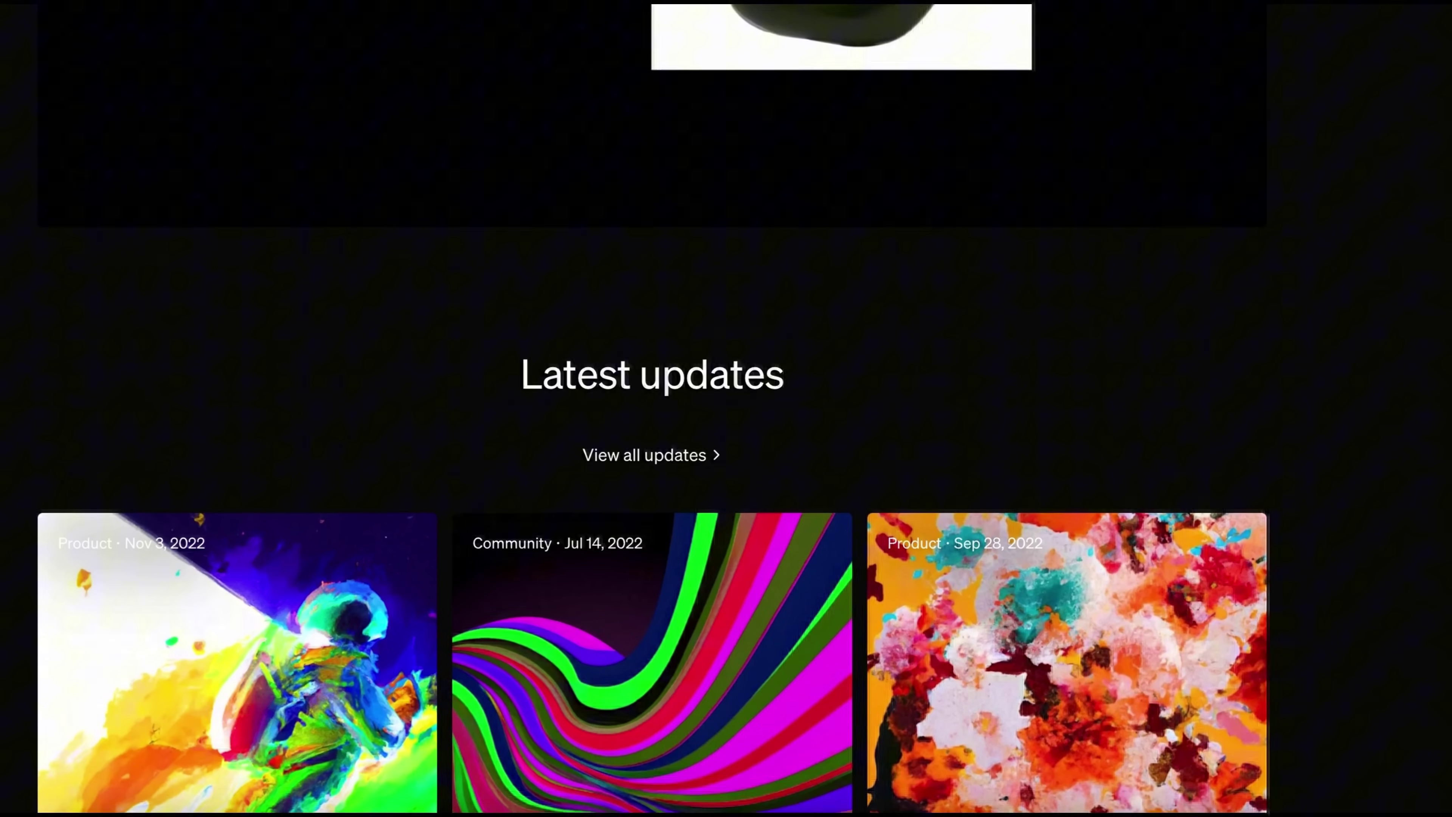
{"action": "scroll", "coordinate": [726, 401], "scroll_direction": "down", "scroll_amount": 3}
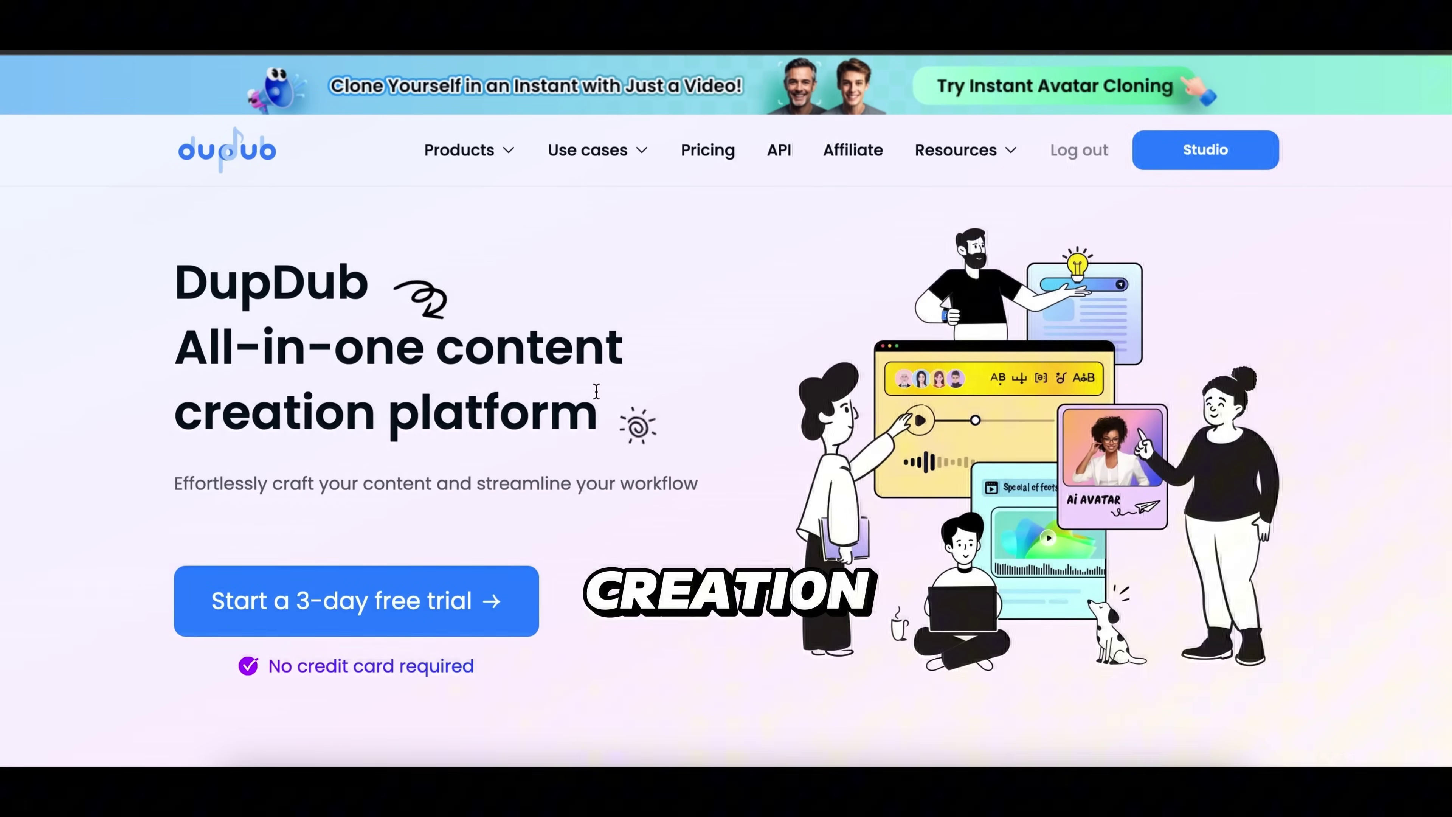
Scroll the DupDub homepage to look over its feature cards
{"action": "scroll", "coordinate": [608, 398], "scroll_direction": "down", "scroll_amount": 5}
{"action": "scroll", "coordinate": [726, 477], "scroll_direction": "down", "scroll_amount": 5}
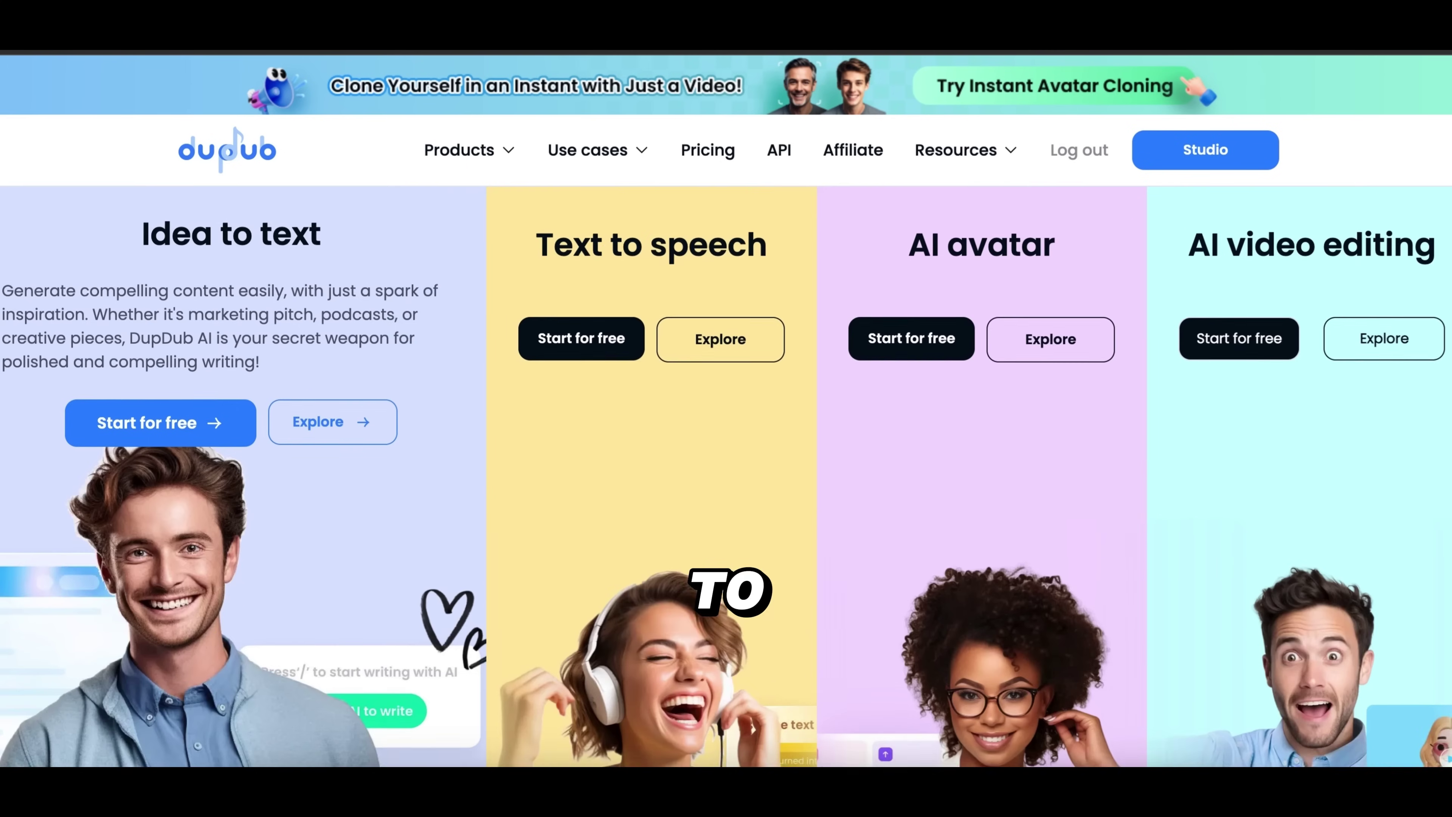
{"action": "mouse_move", "coordinate": [563, 500]}
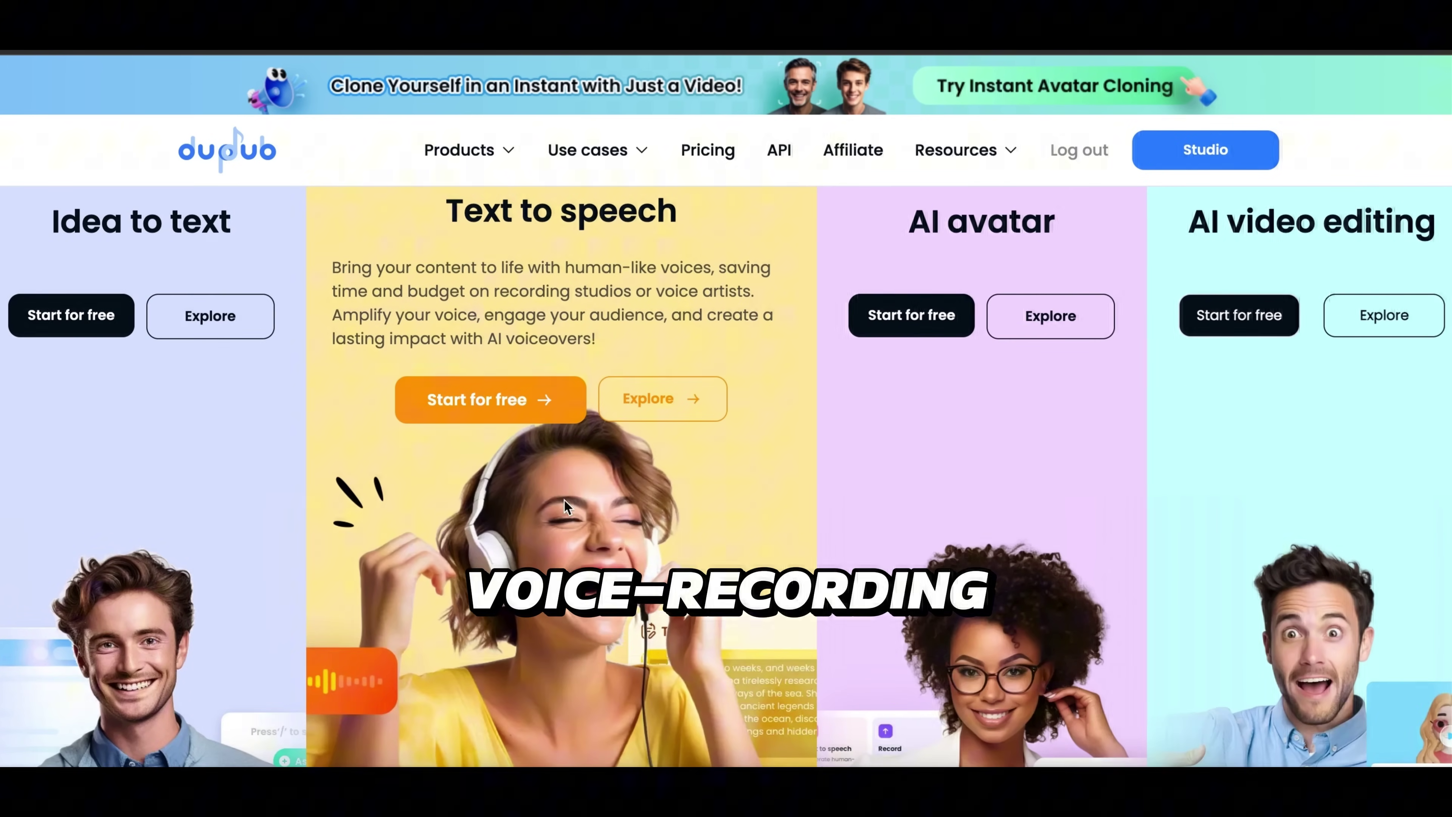
{"action": "mouse_move", "coordinate": [1178, 482]}
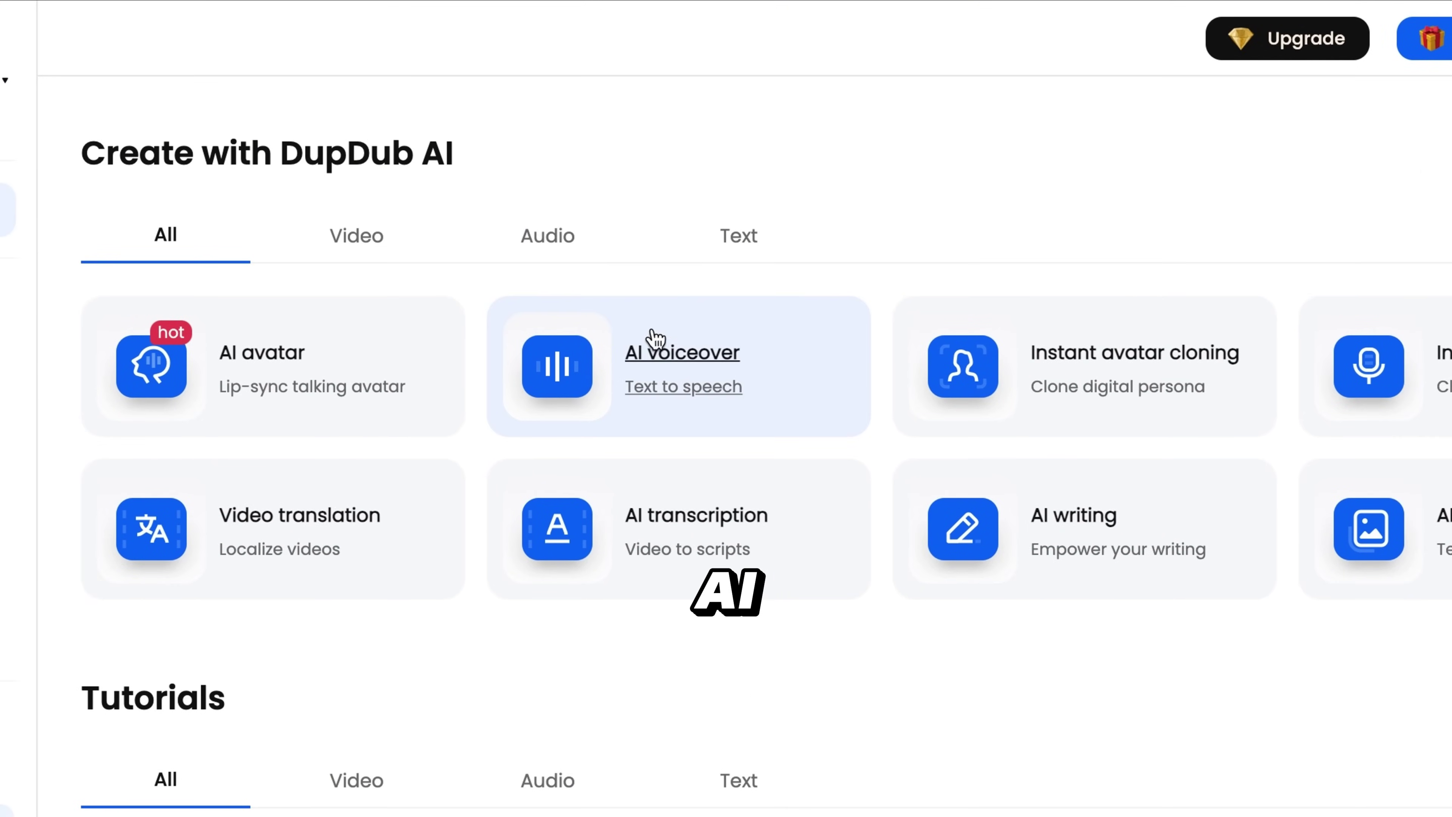
Generate a YouTube video script on using ChatGPT with the AI voiceover writing assistant
{"action": "left_click", "coordinate": [736, 366]}
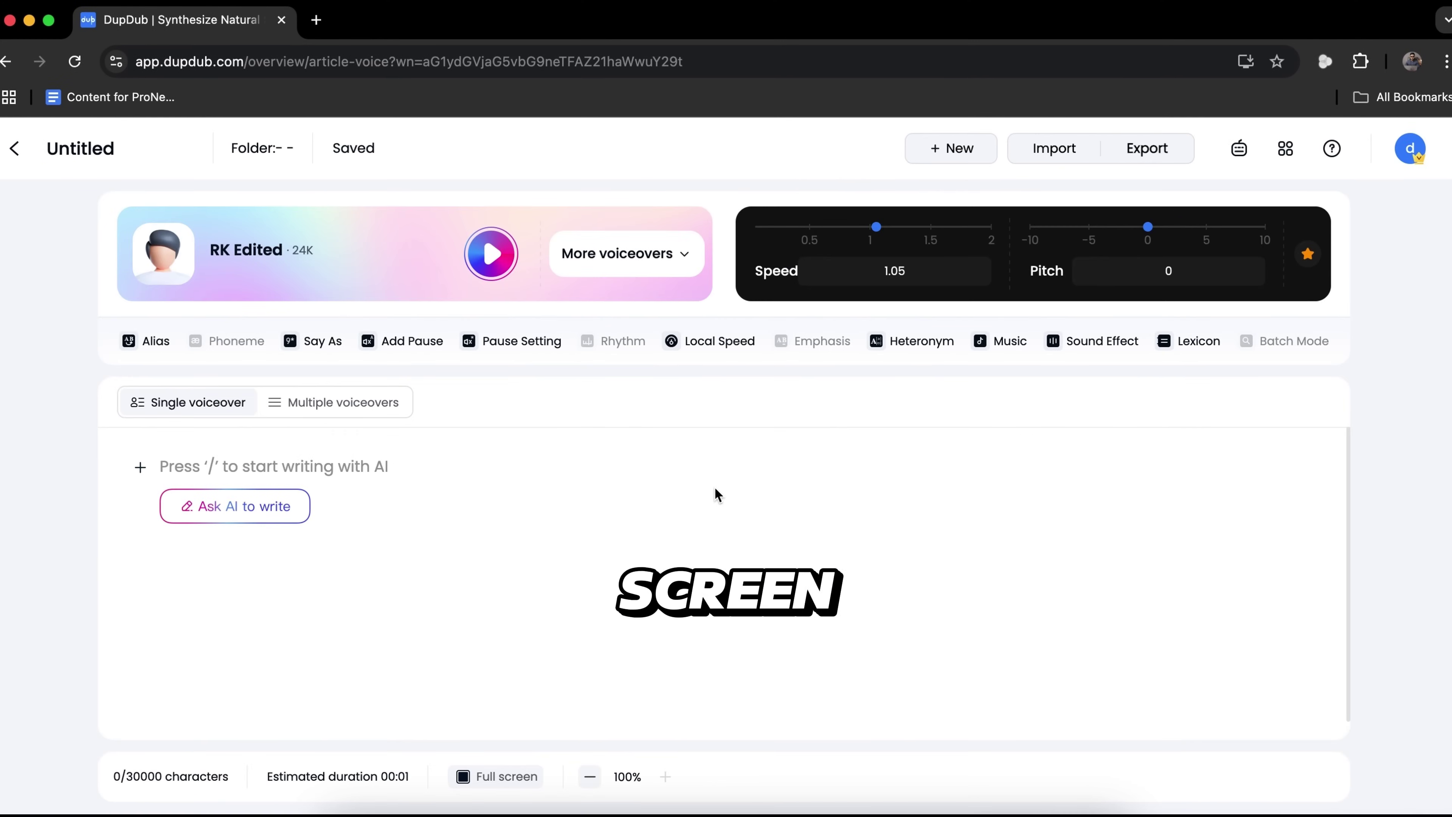
{"action": "left_click", "coordinate": [163, 466]}
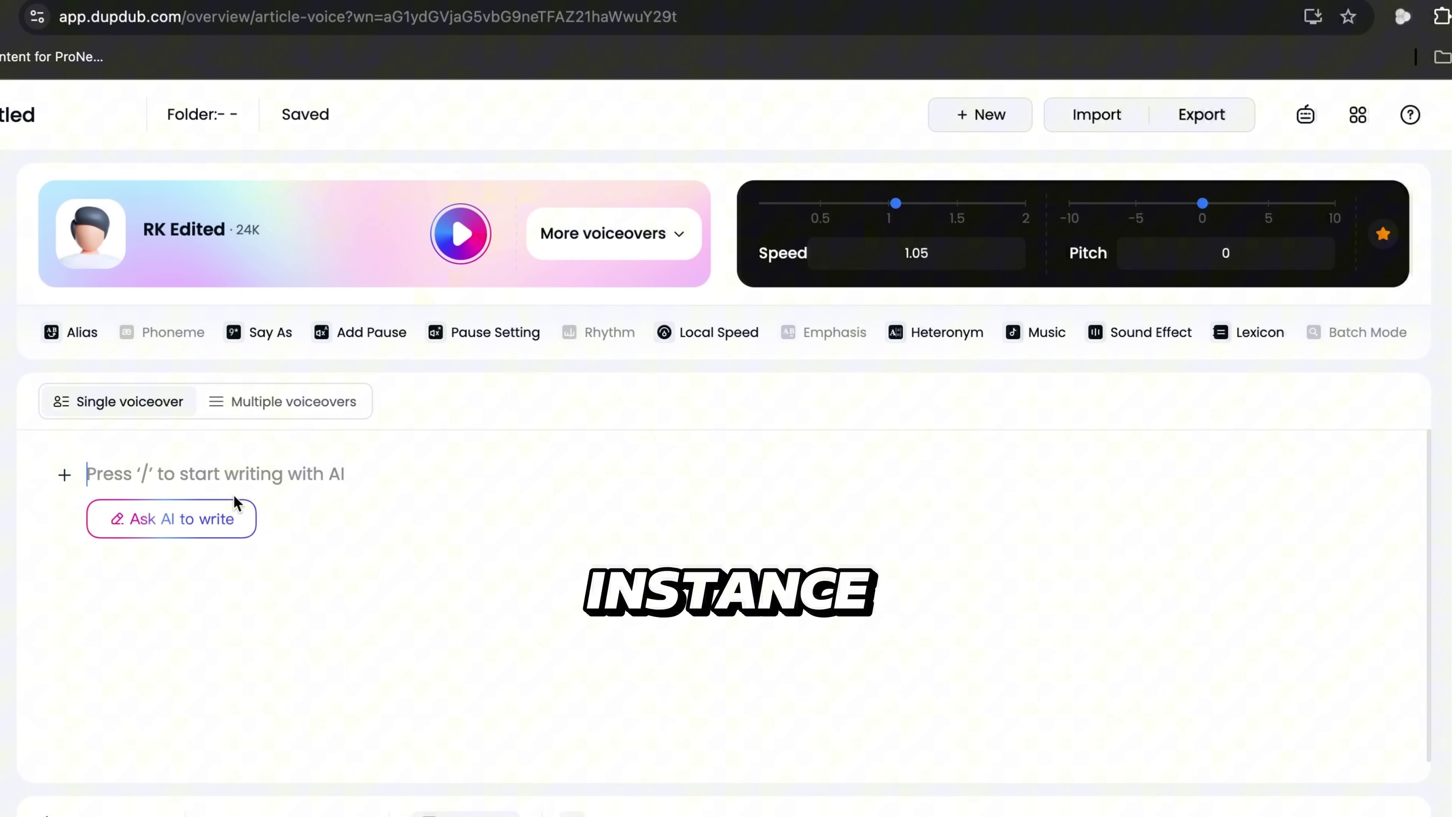
{"action": "left_click", "coordinate": [207, 521]}
{"action": "mouse_move", "coordinate": [297, 540]}
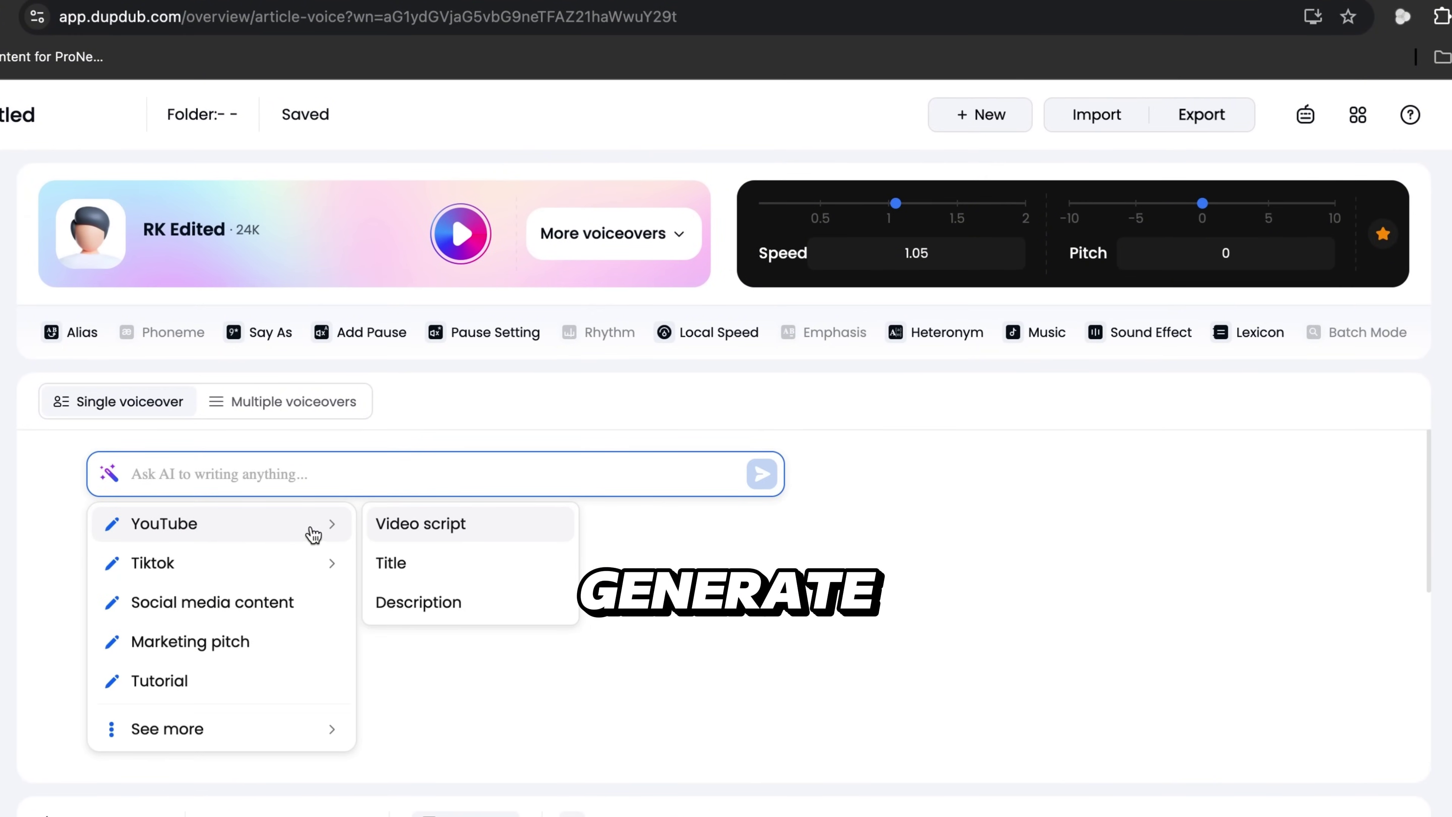
{"action": "left_click", "coordinate": [443, 528]}
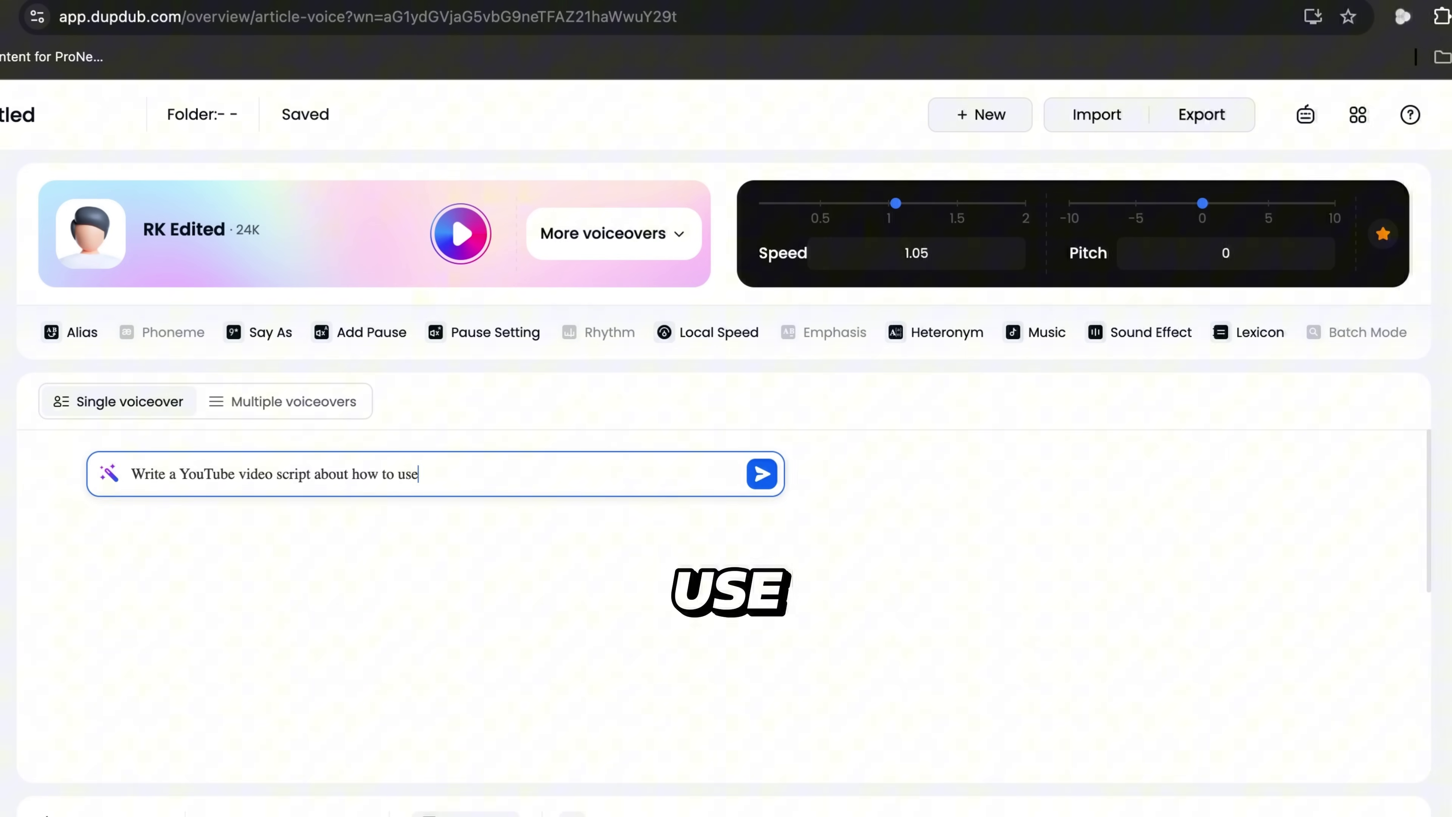
{"action": "left_click", "coordinate": [760, 474]}
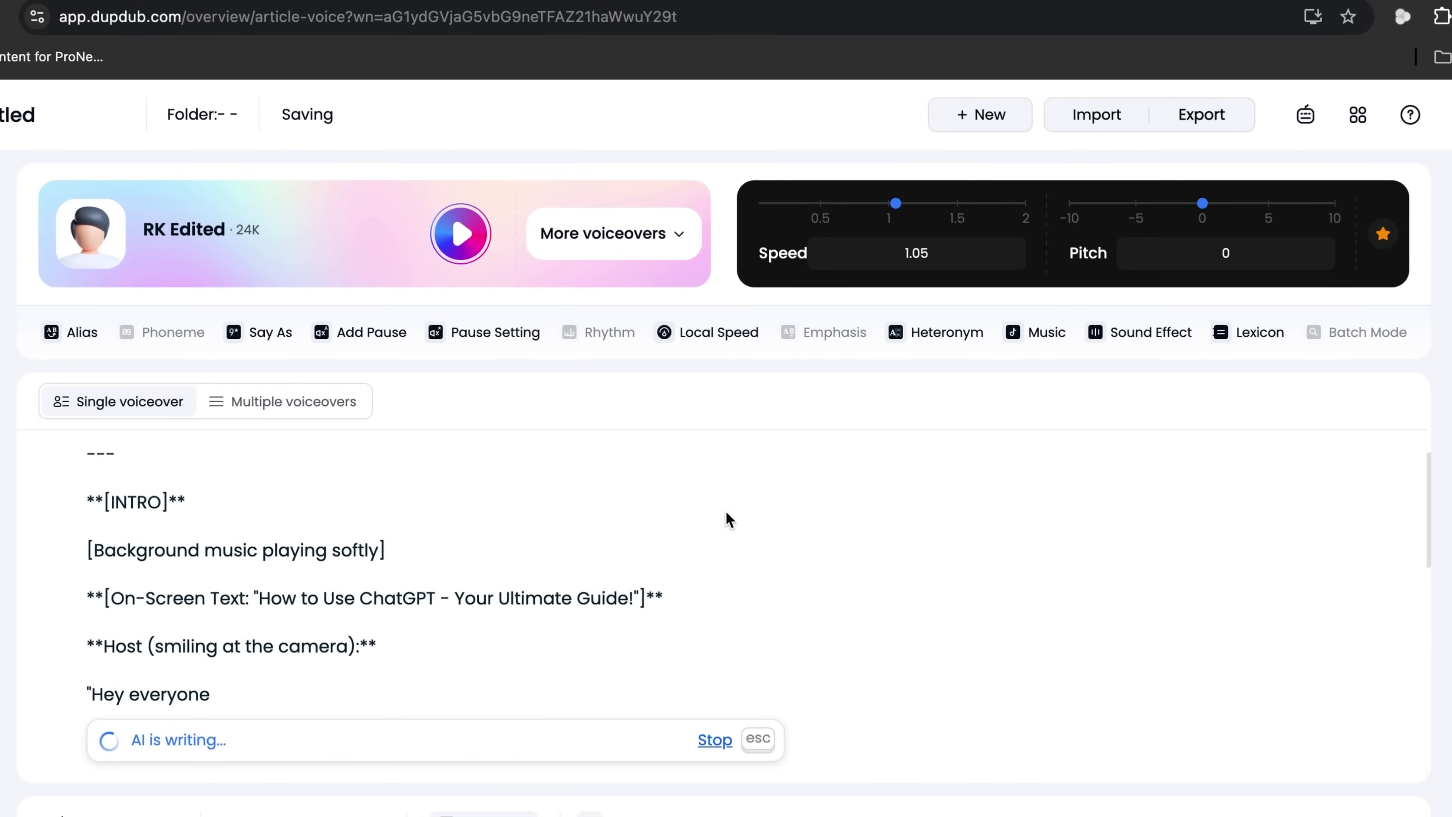
Delete the header lines so the script begins at "Hey everyone!"
{"action": "scroll", "coordinate": [756, 616], "scroll_direction": "up", "scroll_amount": 5}
{"action": "scroll", "coordinate": [758, 619], "scroll_direction": "up", "scroll_amount": 20}
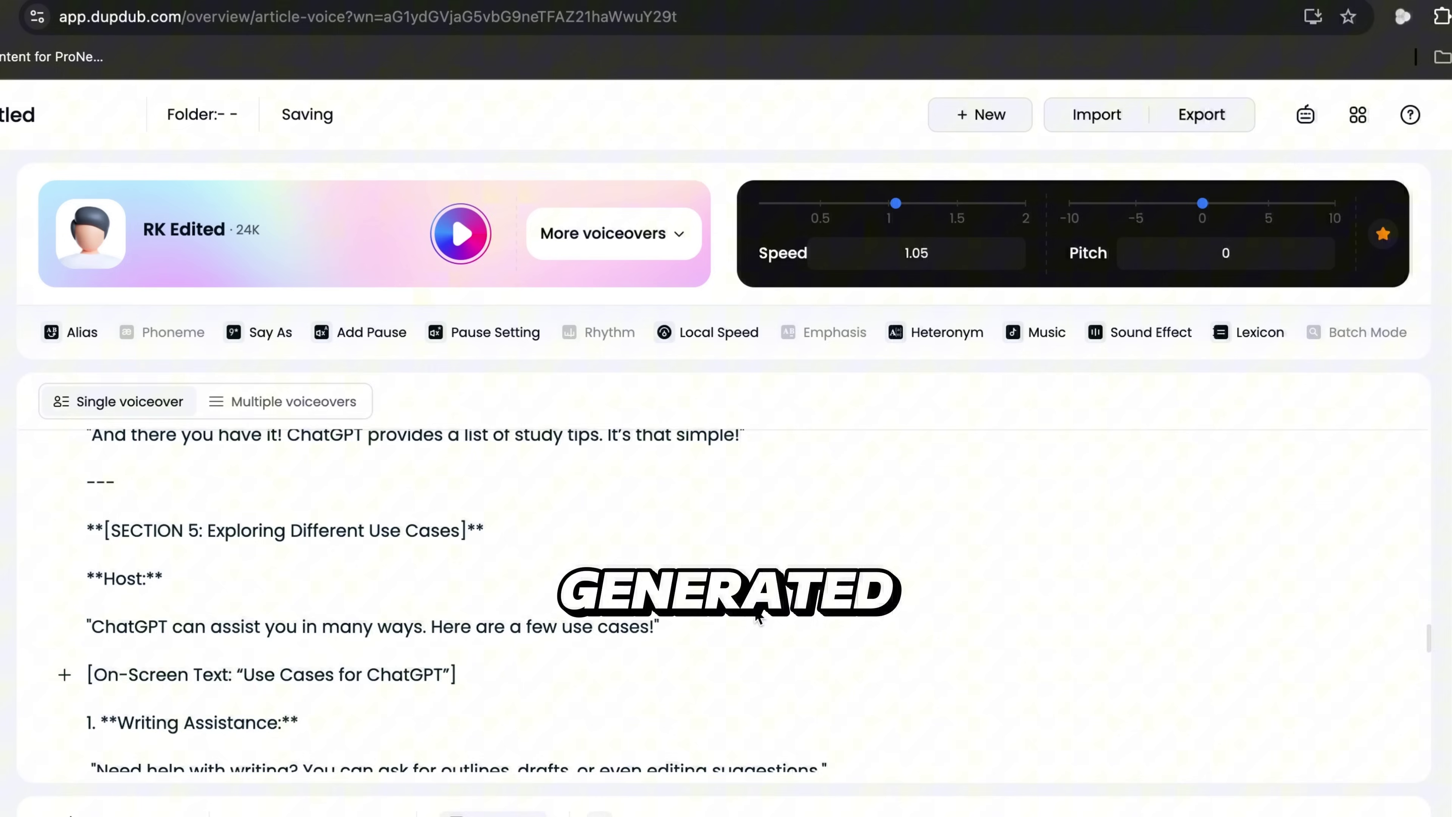
{"action": "scroll", "coordinate": [758, 619], "scroll_direction": "up", "scroll_amount": 10}
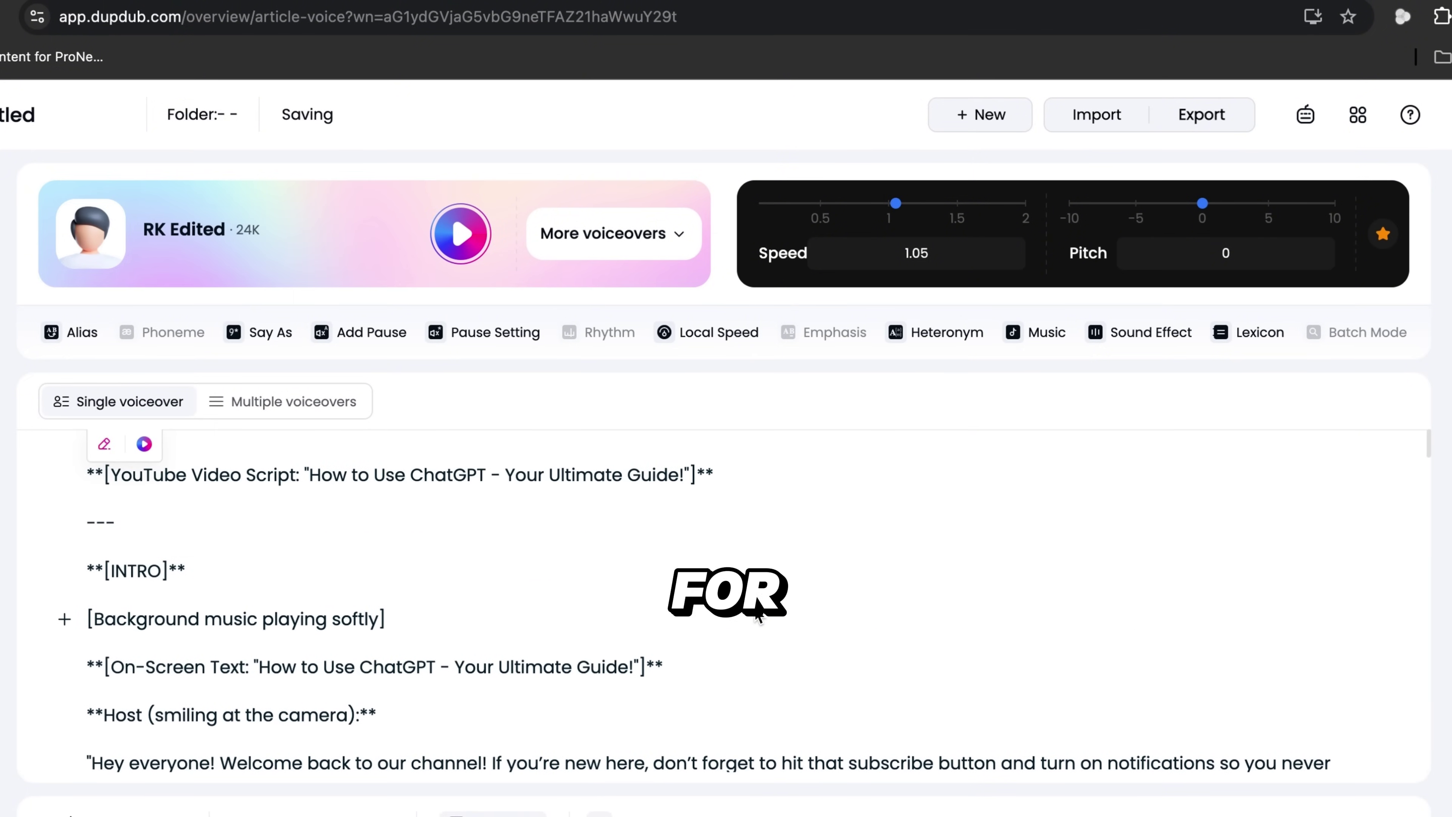
{"action": "left_click_drag", "start_coordinate": [388, 719], "coordinate": [326, 563]}
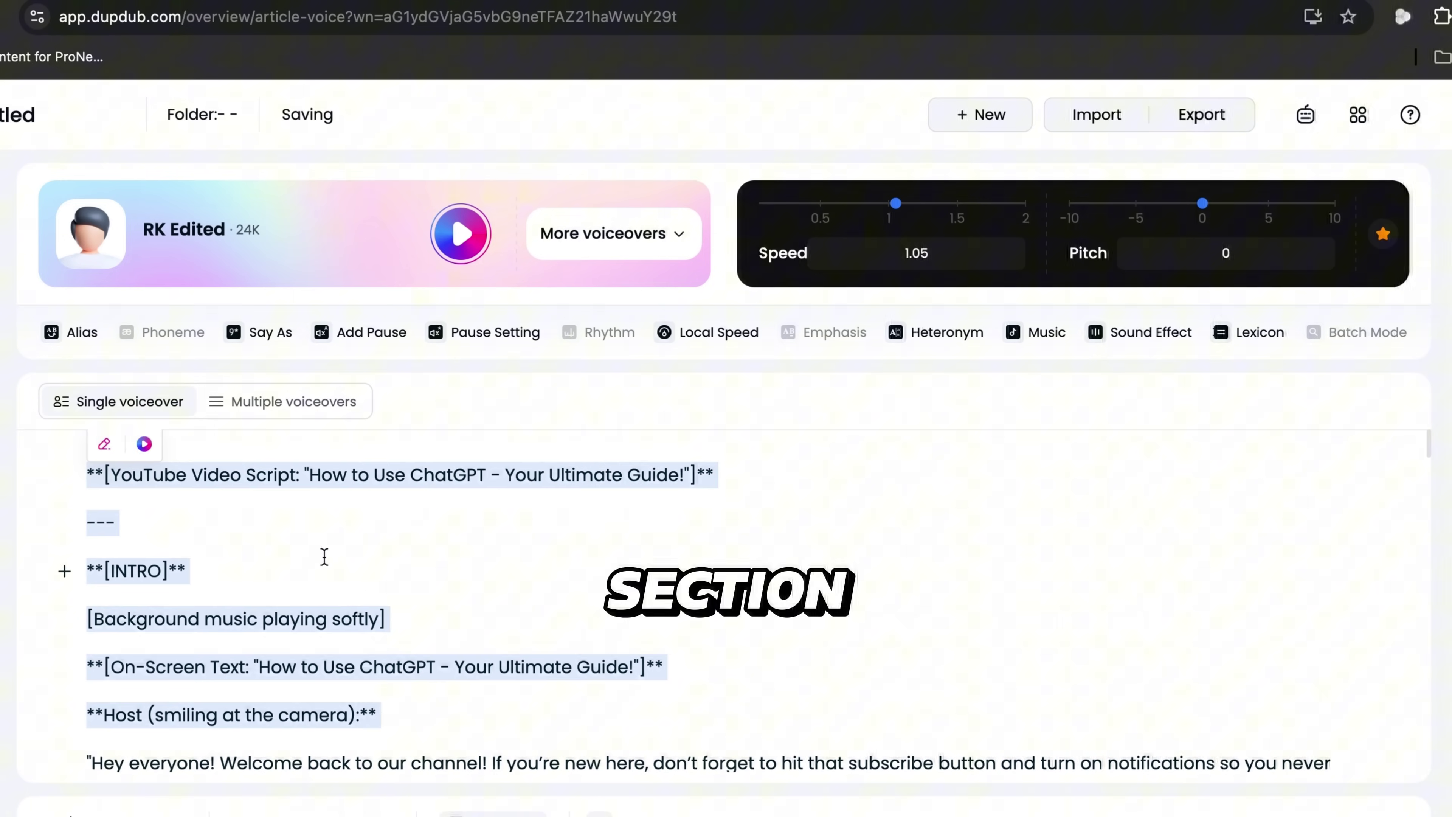
{"action": "key", "text": "BackSpace"}
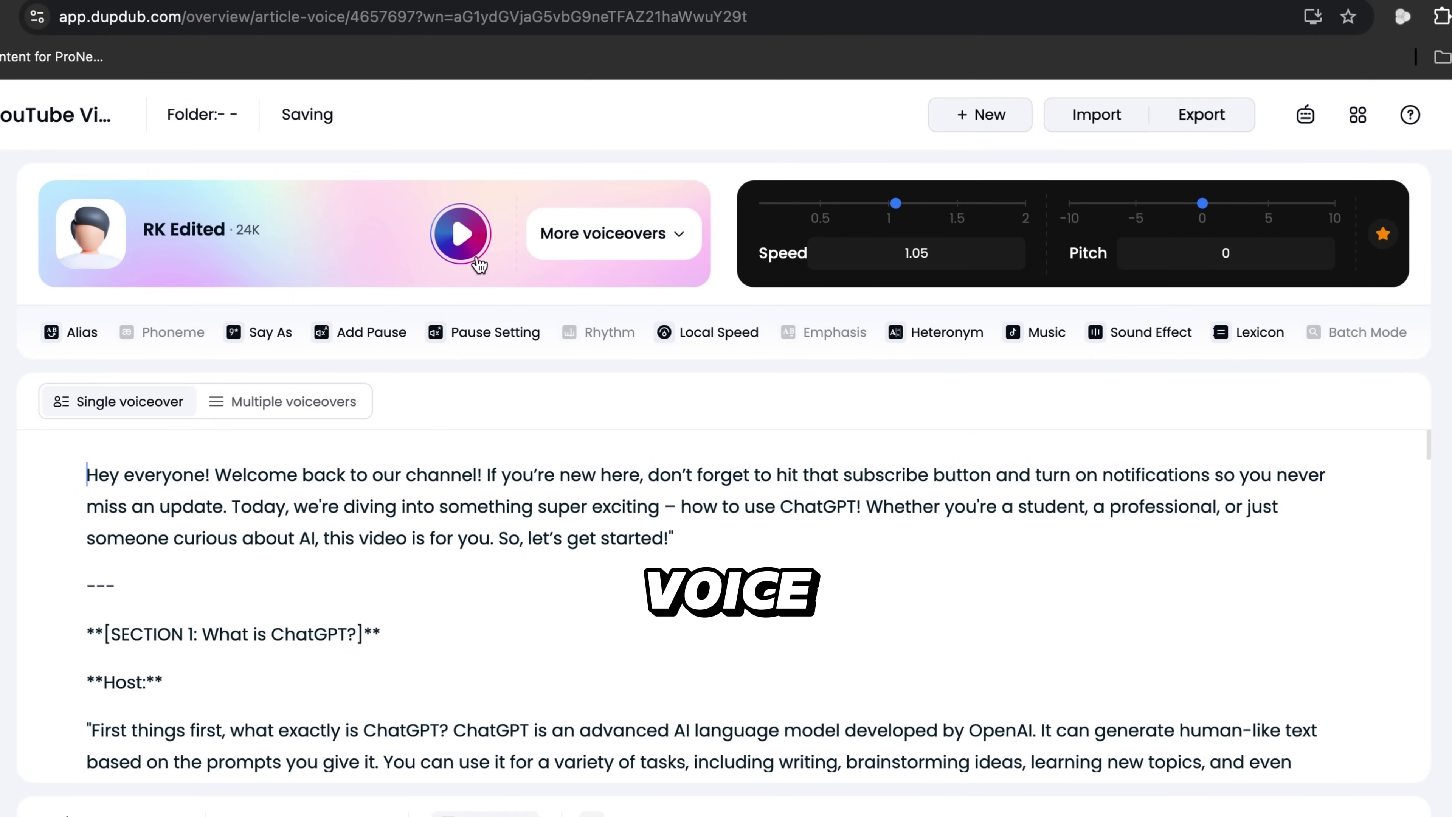
Preview the script aloud in the current custom voice
{"action": "left_click", "coordinate": [460, 240]}
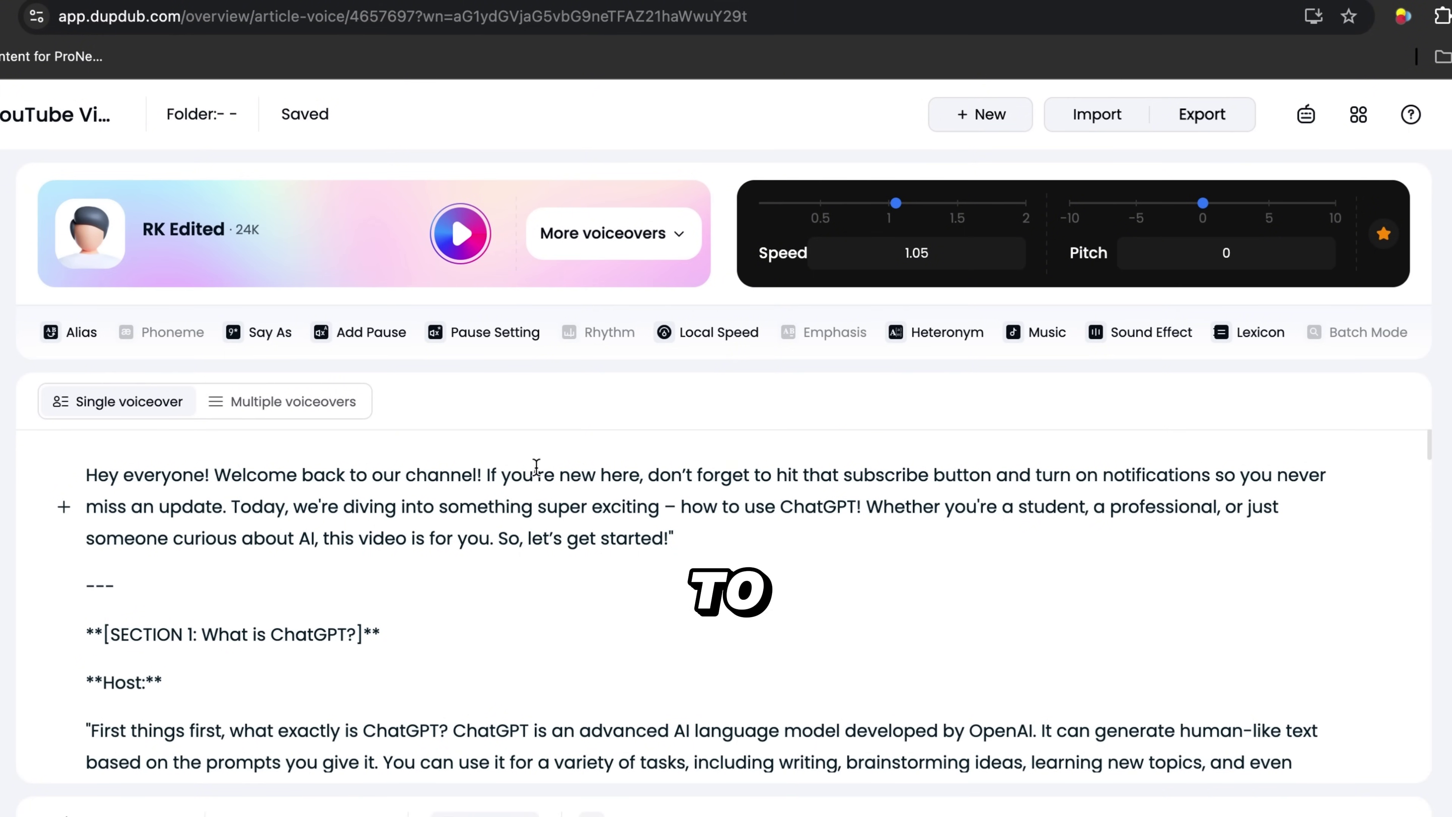
Open the full voice library and browse the voice grid
{"action": "left_click", "coordinate": [605, 252]}
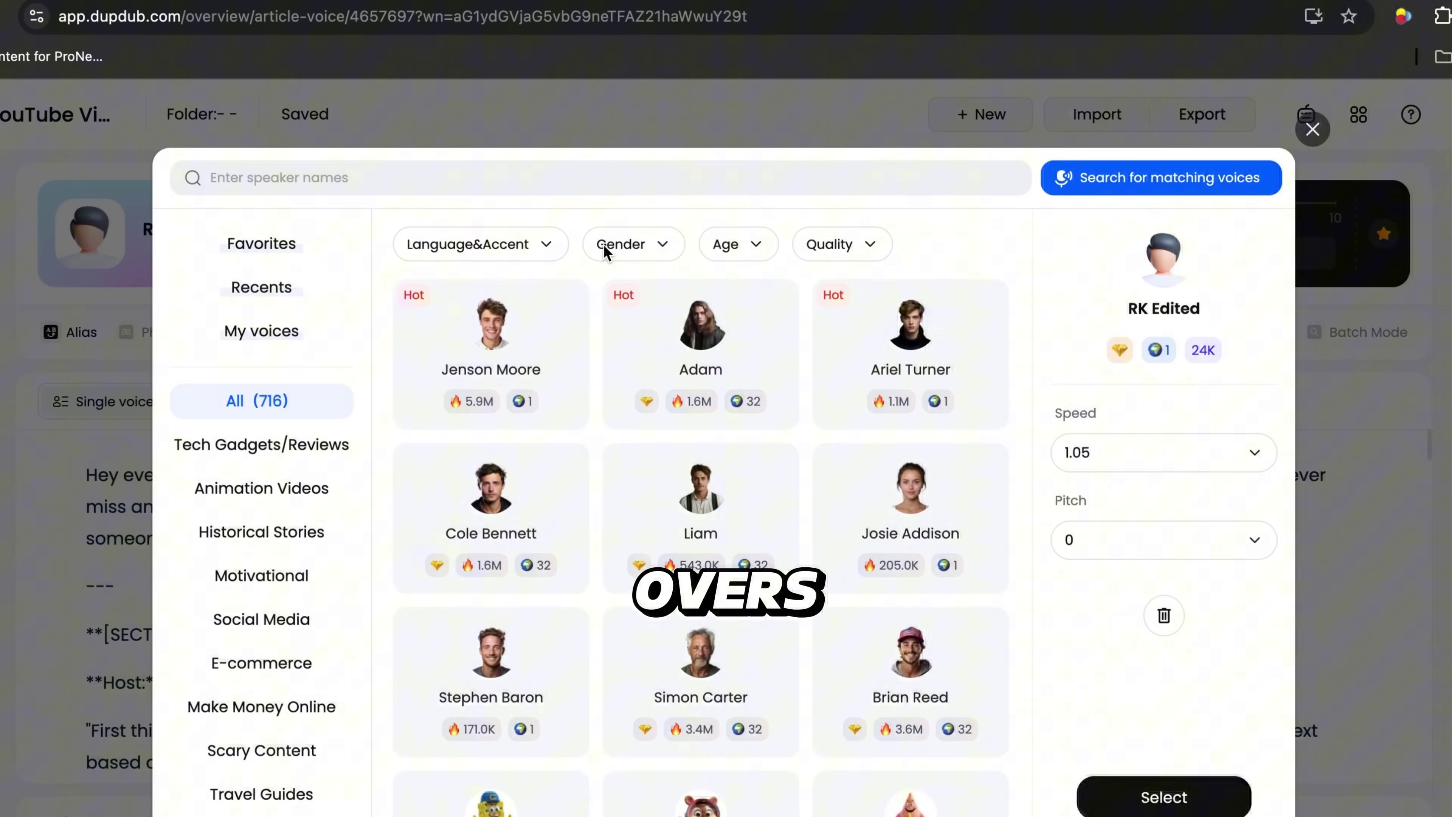
{"action": "scroll", "coordinate": [589, 286], "scroll_direction": "down", "scroll_amount": 10}
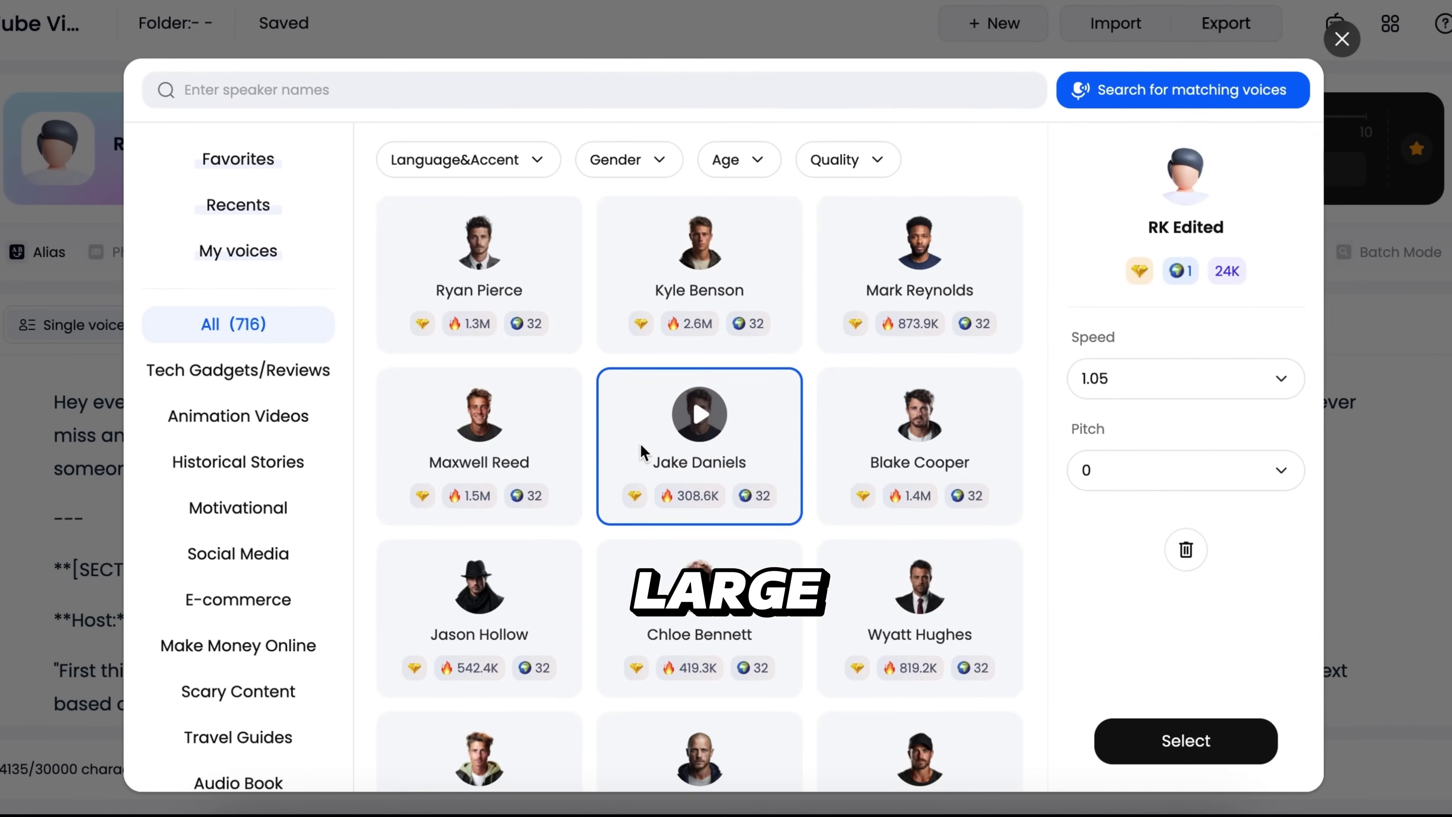
{"action": "scroll", "coordinate": [640, 451], "scroll_direction": "down", "scroll_amount": 15}
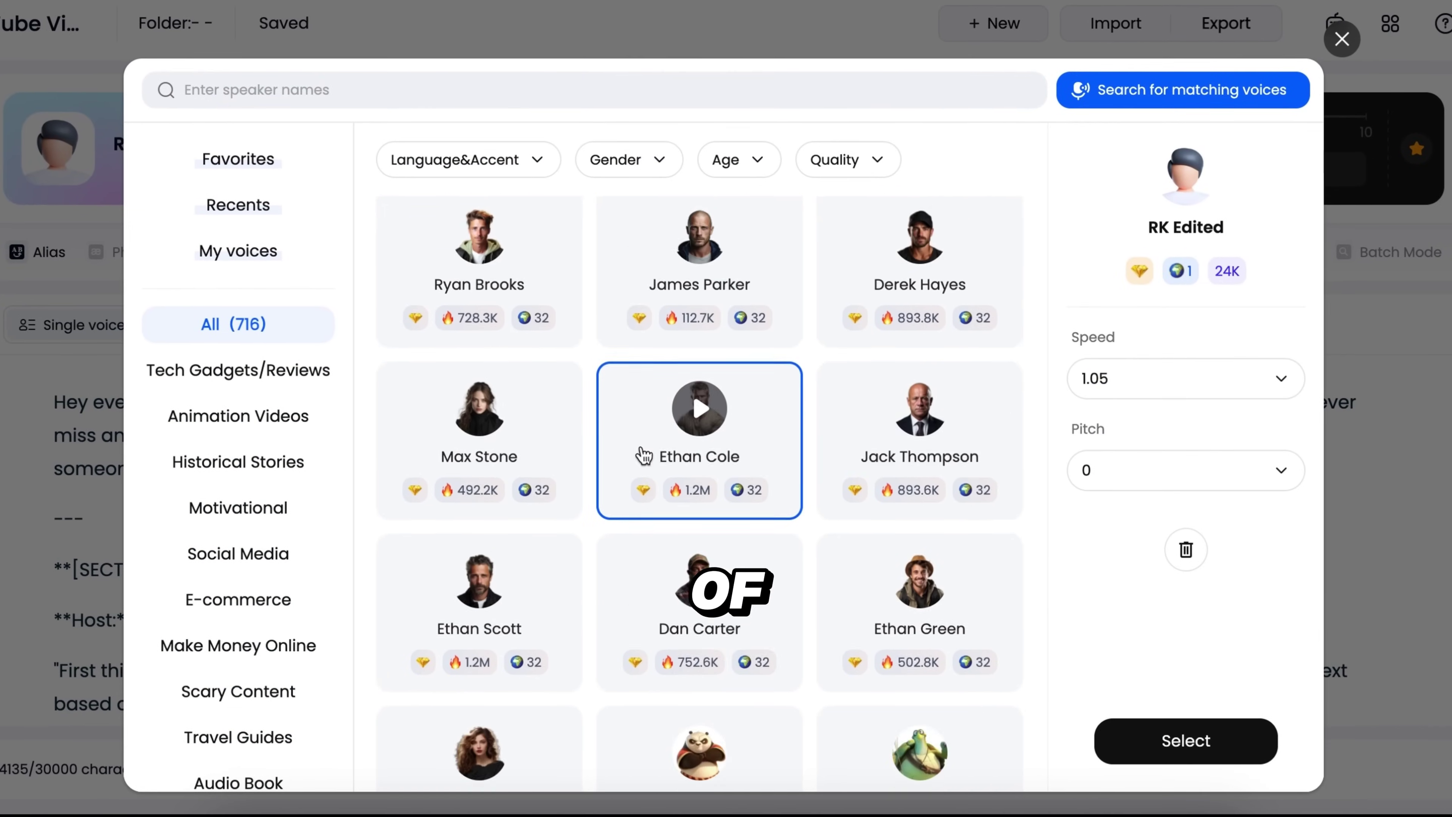
{"action": "scroll", "coordinate": [645, 451], "scroll_direction": "down", "scroll_amount": 5}
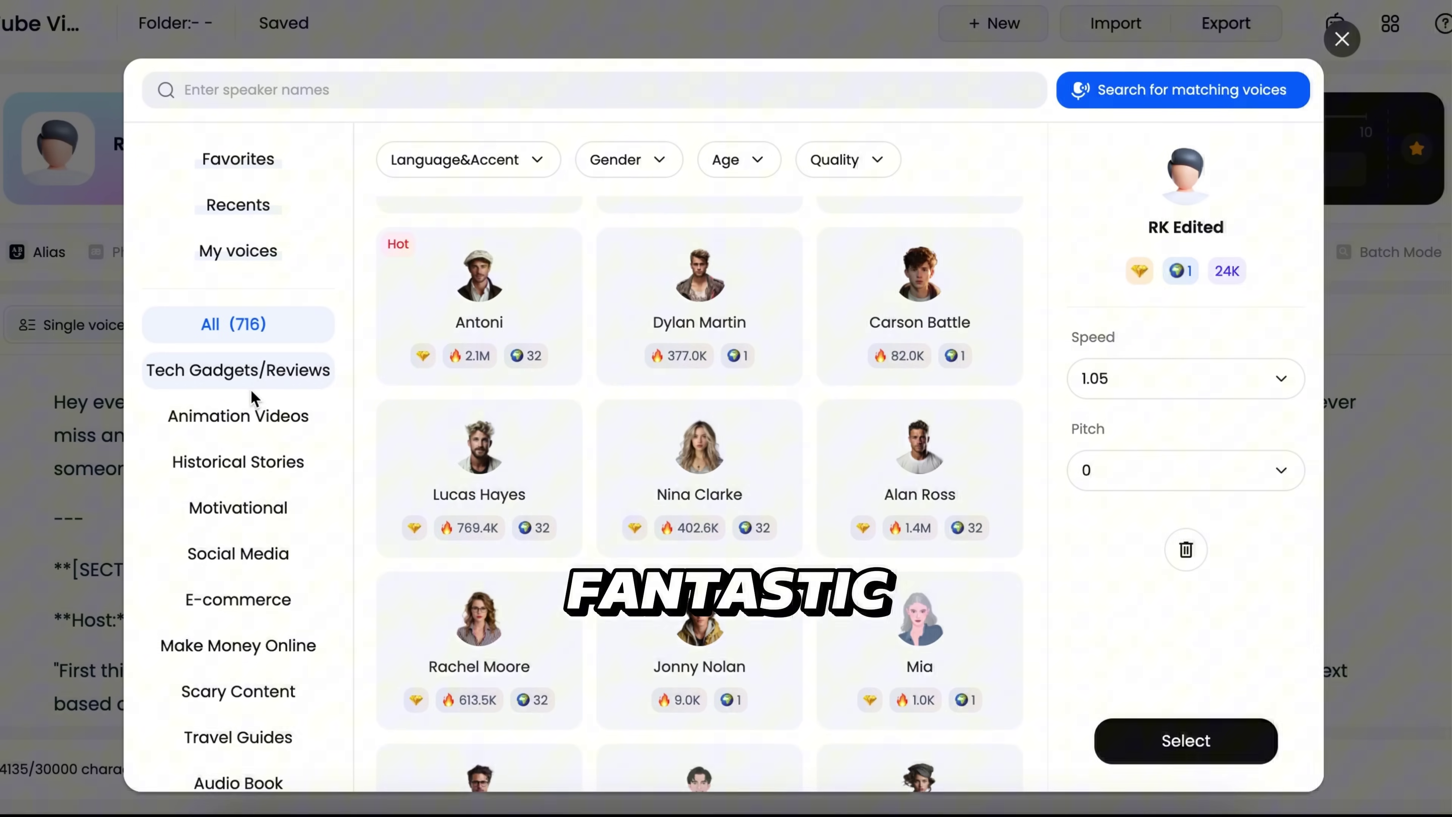
{"action": "scroll", "coordinate": [243, 538], "scroll_direction": "down", "scroll_amount": 2}
{"action": "scroll", "coordinate": [243, 540], "scroll_direction": "down", "scroll_amount": 3}
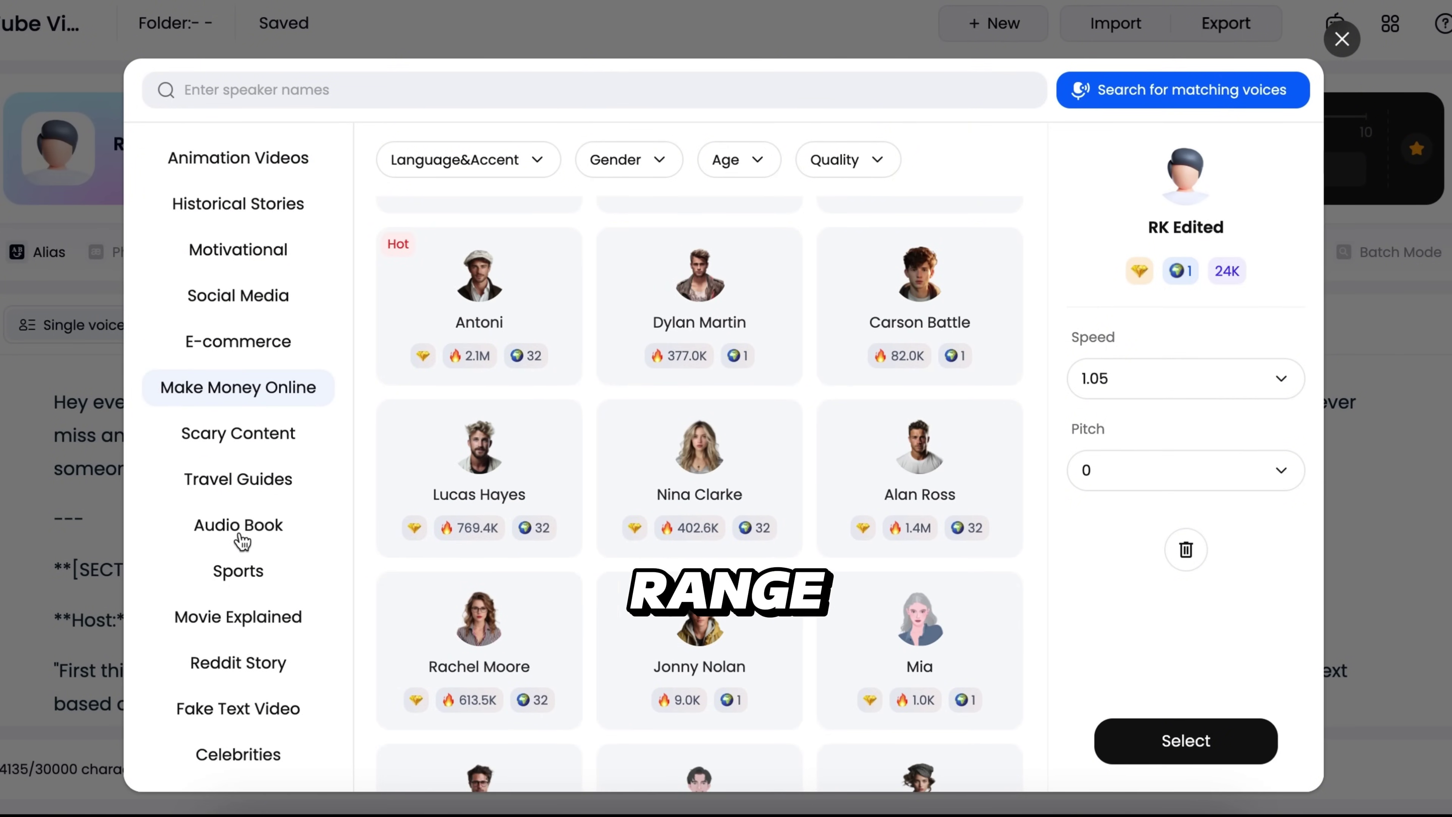
{"action": "scroll", "coordinate": [231, 458], "scroll_direction": "up", "scroll_amount": 2}
{"action": "scroll", "coordinate": [231, 458], "scroll_direction": "up", "scroll_amount": 3}
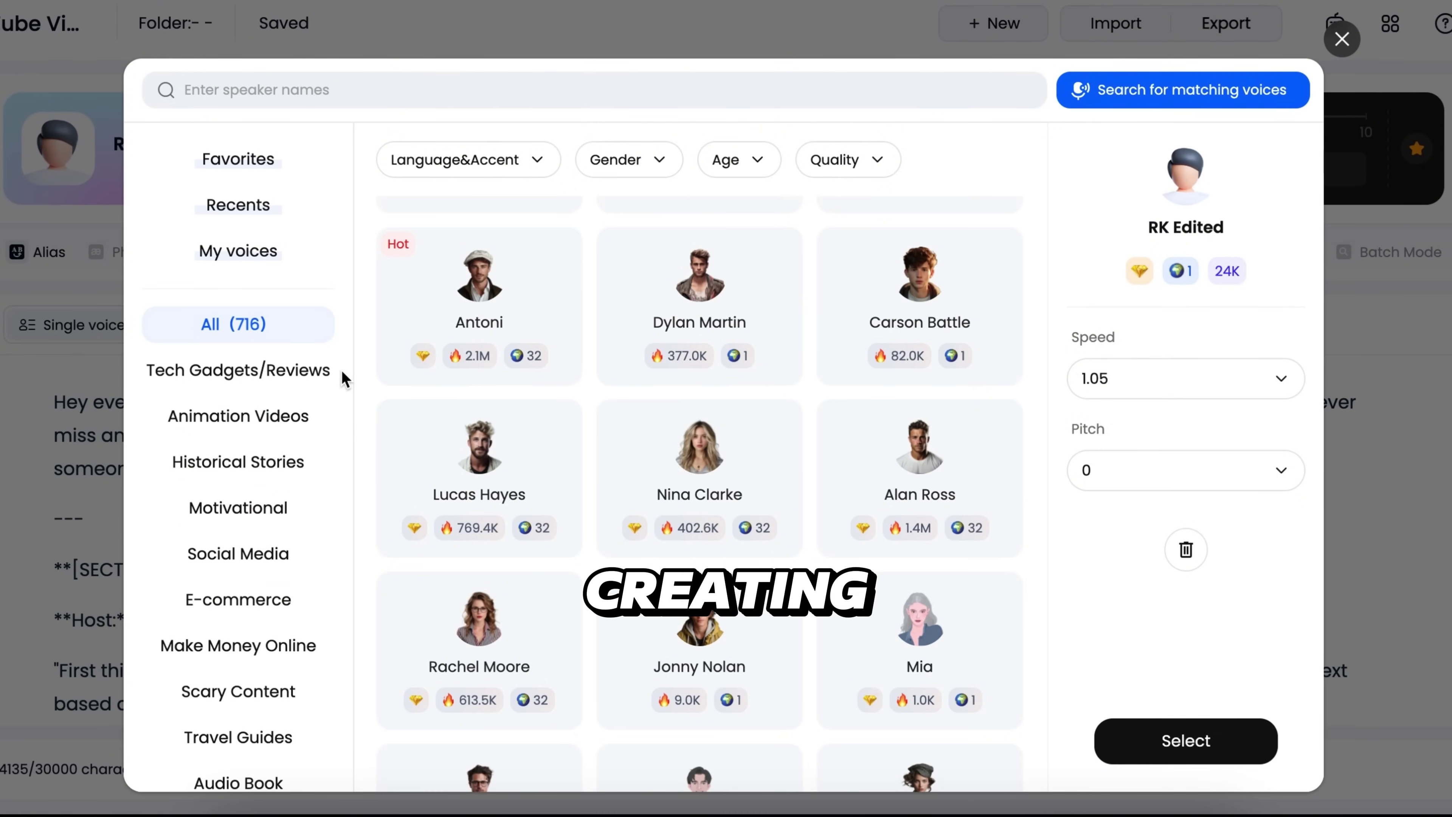
Browse the voices in the Historical Stories and Movie Explained categories
{"action": "left_click", "coordinate": [214, 467]}
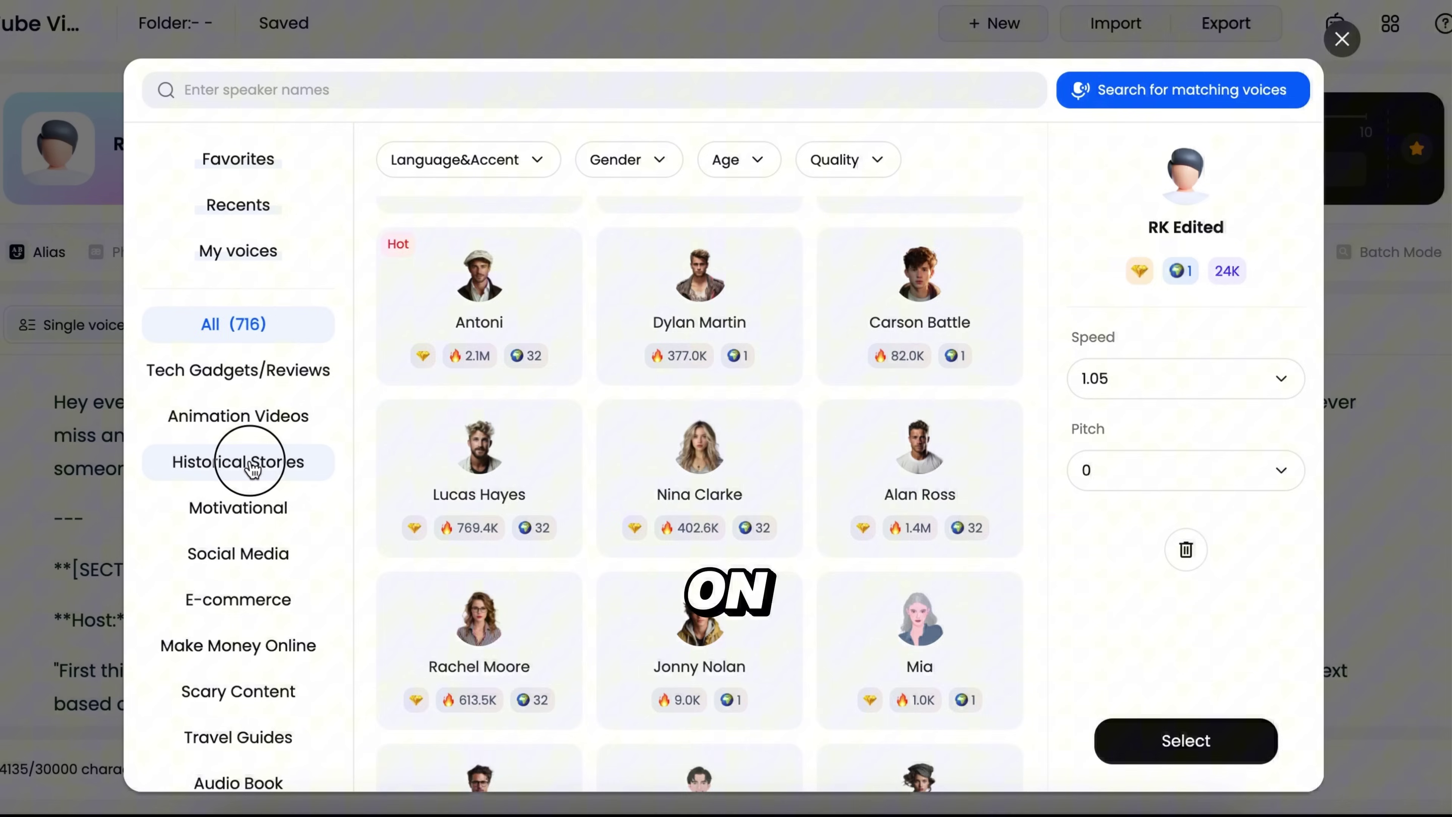
{"action": "scroll", "coordinate": [600, 503], "scroll_direction": "down", "scroll_amount": 10}
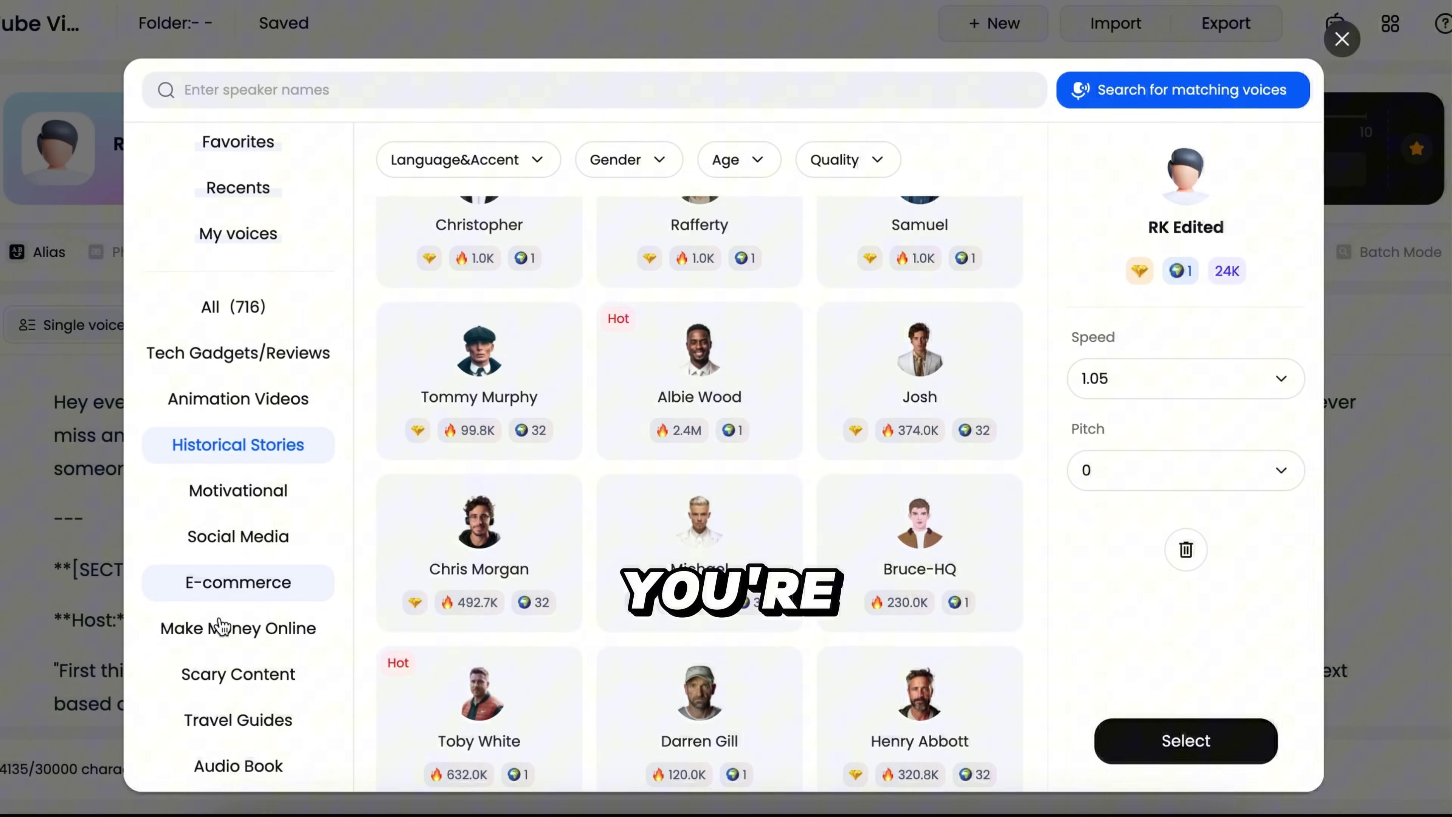
{"action": "scroll", "coordinate": [226, 615], "scroll_direction": "down", "scroll_amount": 5}
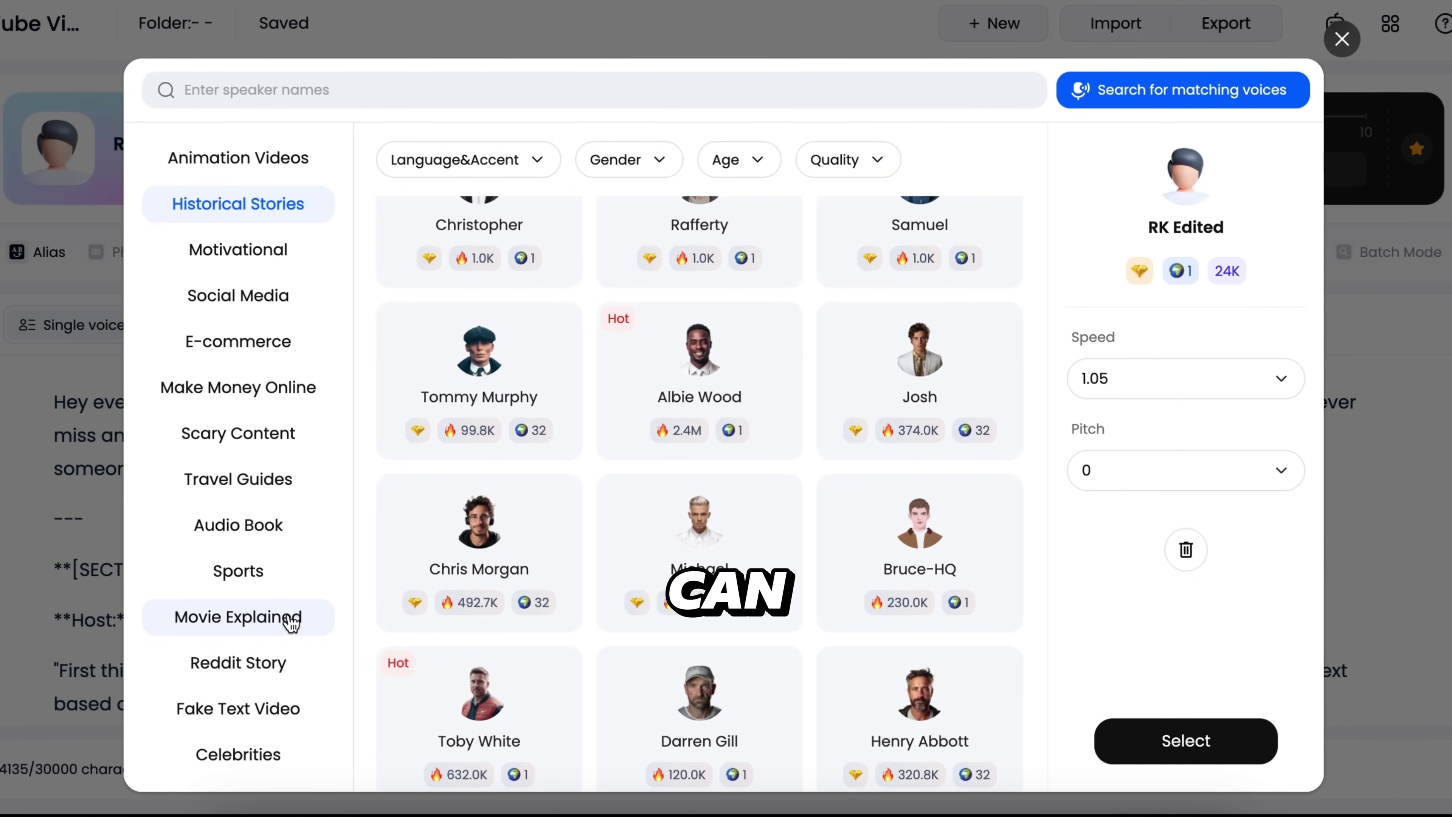
{"action": "left_click", "coordinate": [289, 628]}
{"action": "scroll", "coordinate": [597, 558], "scroll_direction": "down", "scroll_amount": 5}
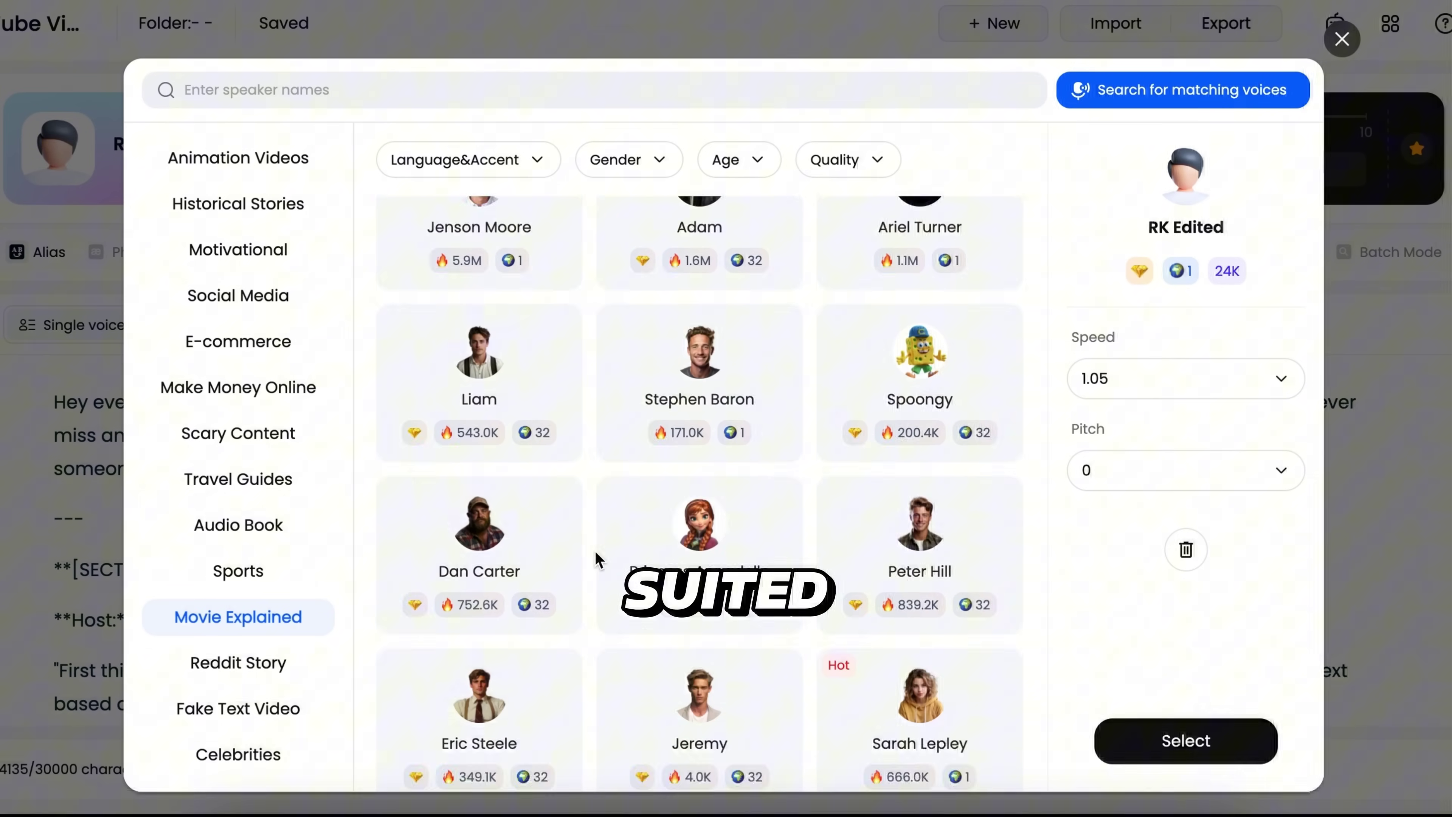
{"action": "scroll", "coordinate": [597, 557], "scroll_direction": "down", "scroll_amount": 4}
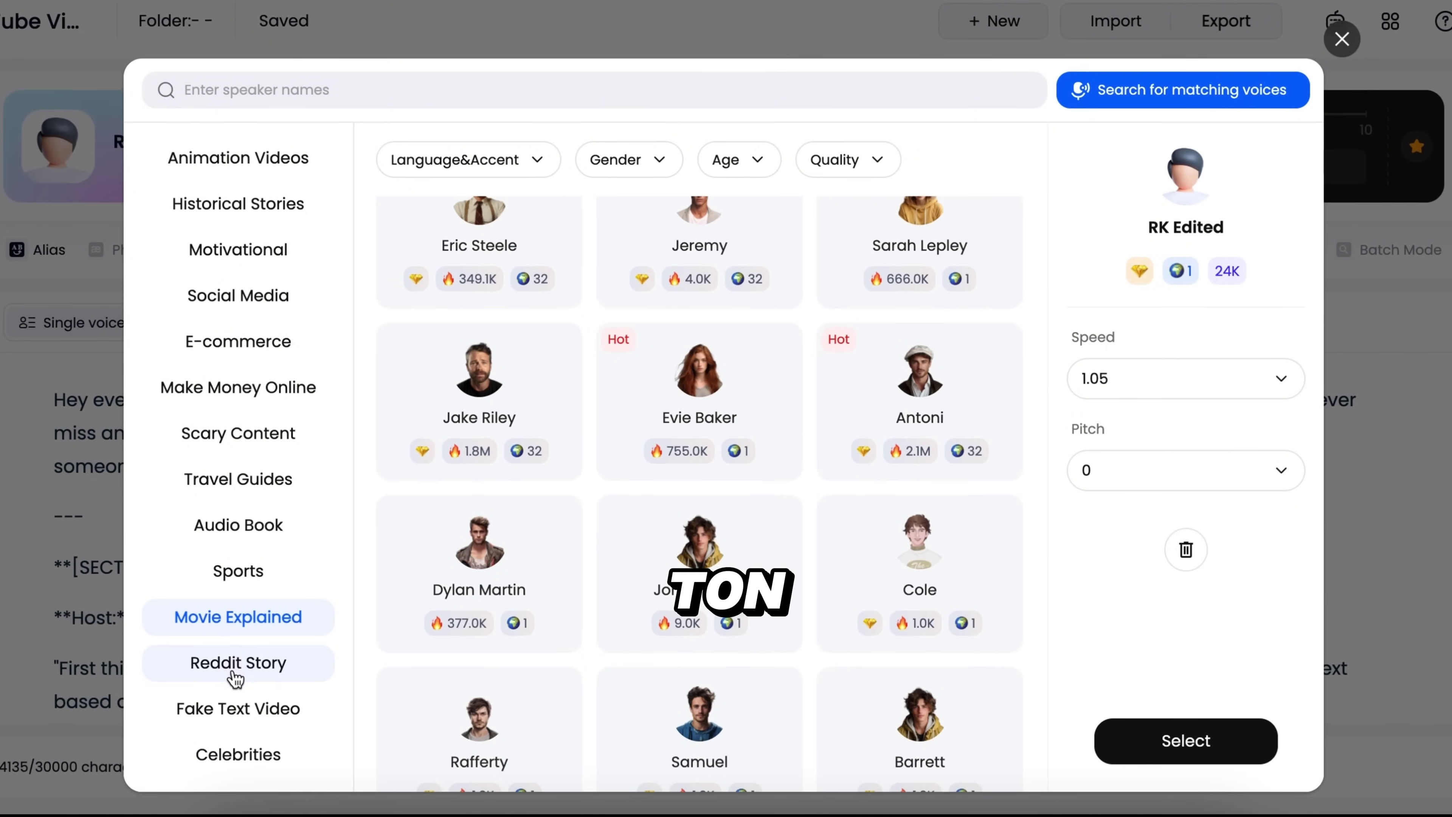
{"action": "scroll", "coordinate": [268, 488], "scroll_direction": "up", "scroll_amount": 4}
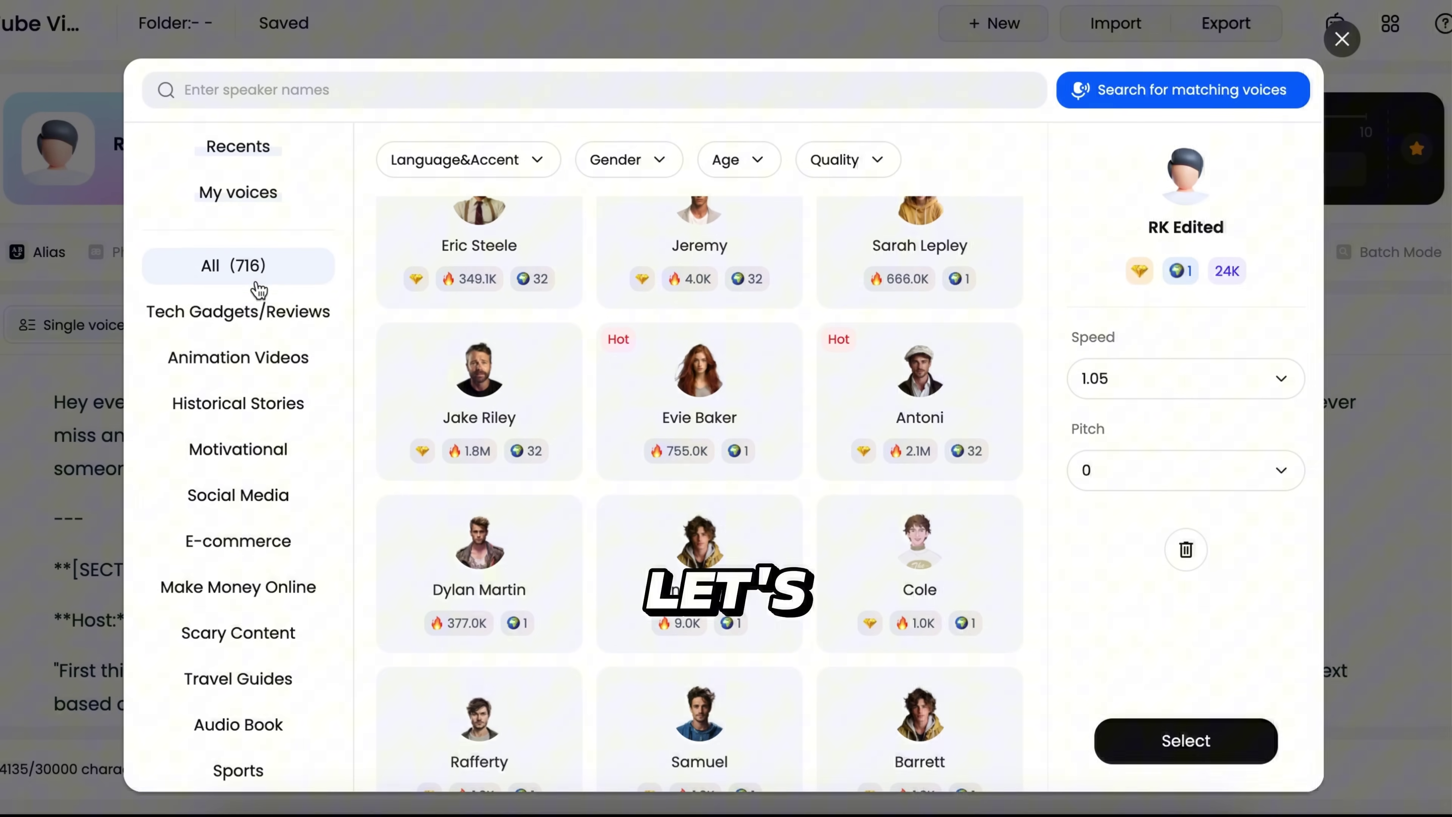
Show all 716 voices and preview the Adam and Josie Addison voice samples
{"action": "left_click", "coordinate": [259, 280]}
{"action": "mouse_move", "coordinate": [765, 292]}
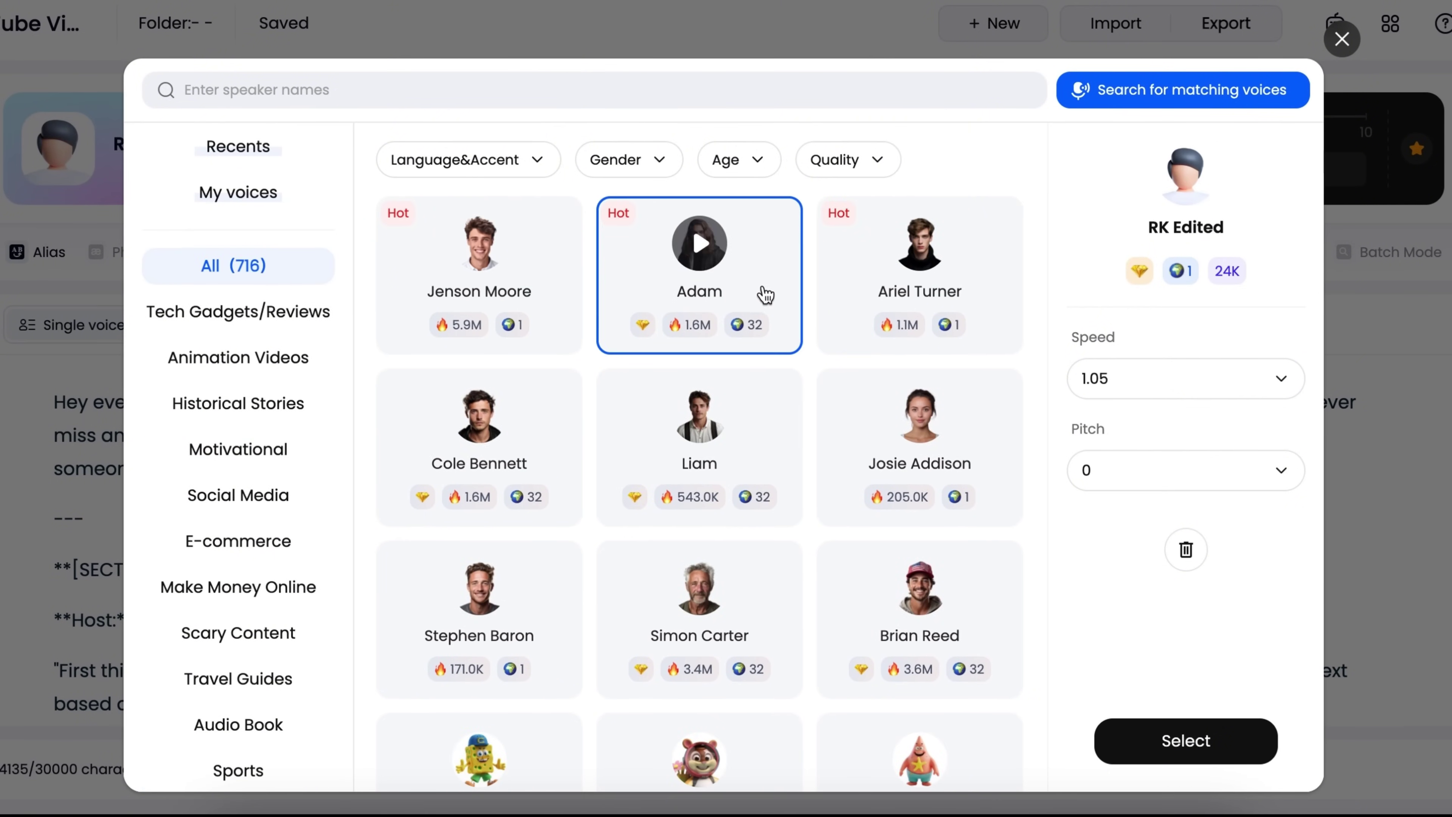
{"action": "left_click", "coordinate": [700, 245]}
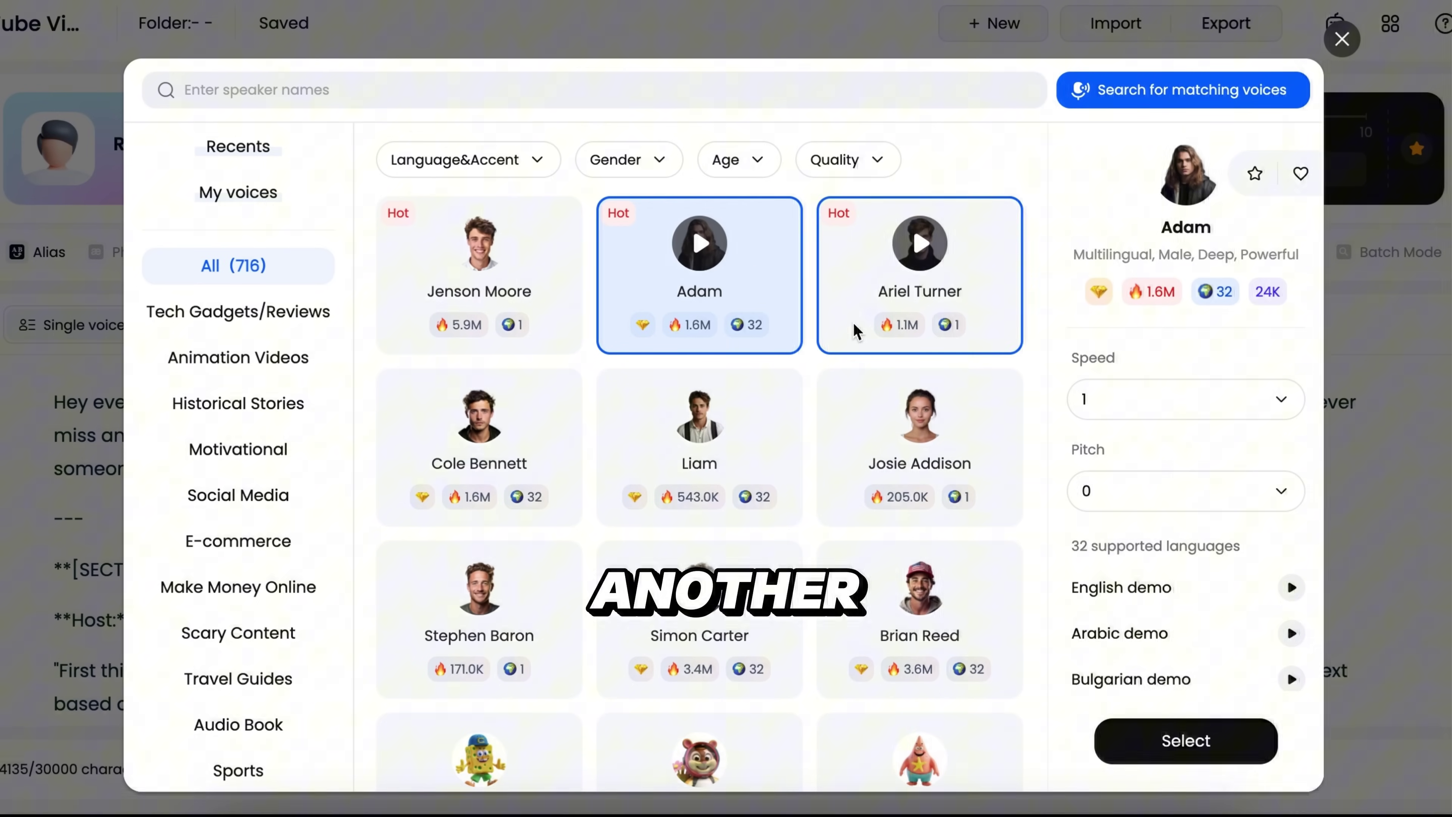
{"action": "left_click", "coordinate": [950, 429]}
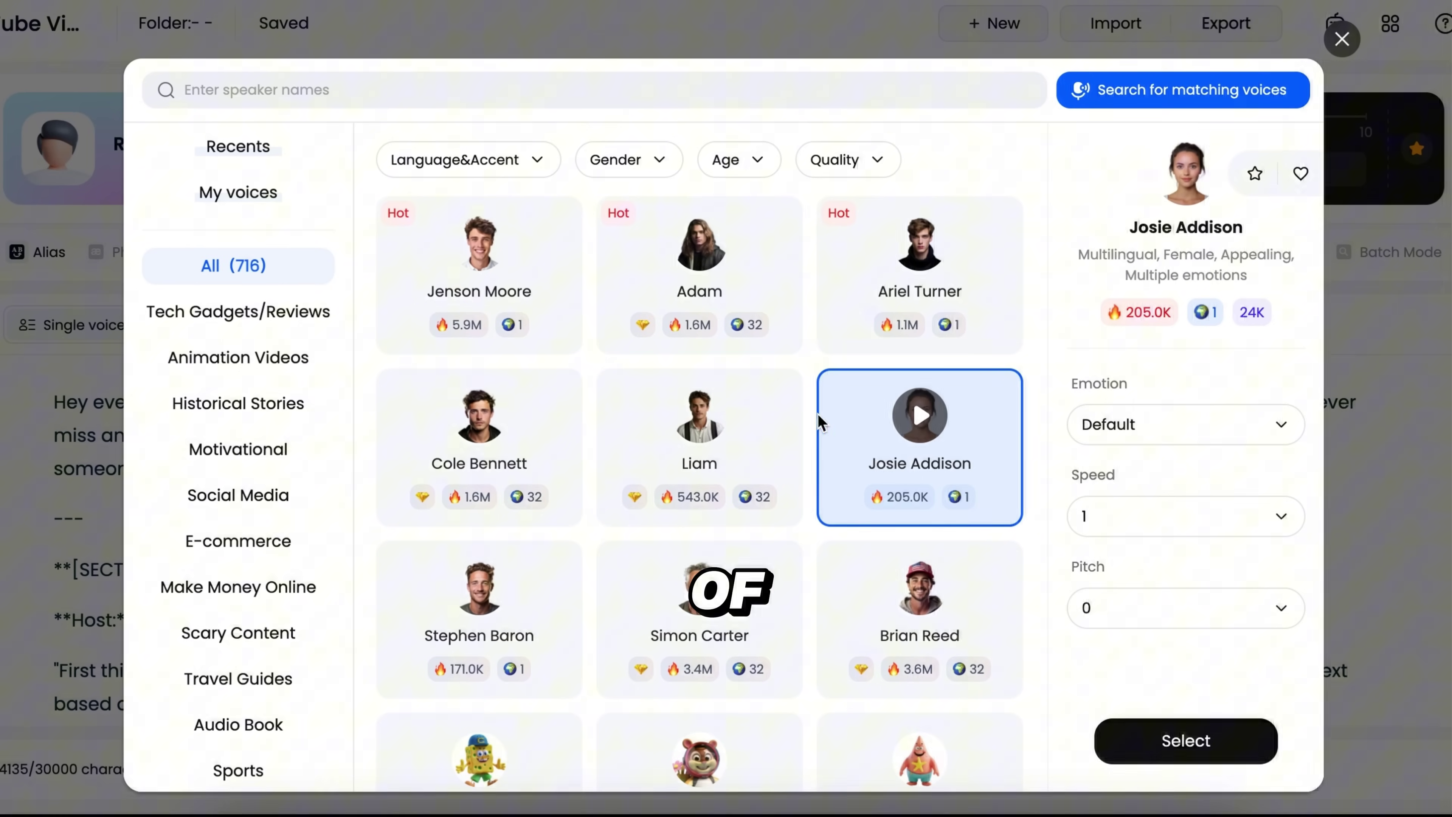
Check the YouTube, TikTok, Facebook, Instagram and X(Twitter) sources in matching-voice search, then close it
{"action": "left_click", "coordinate": [1126, 106]}
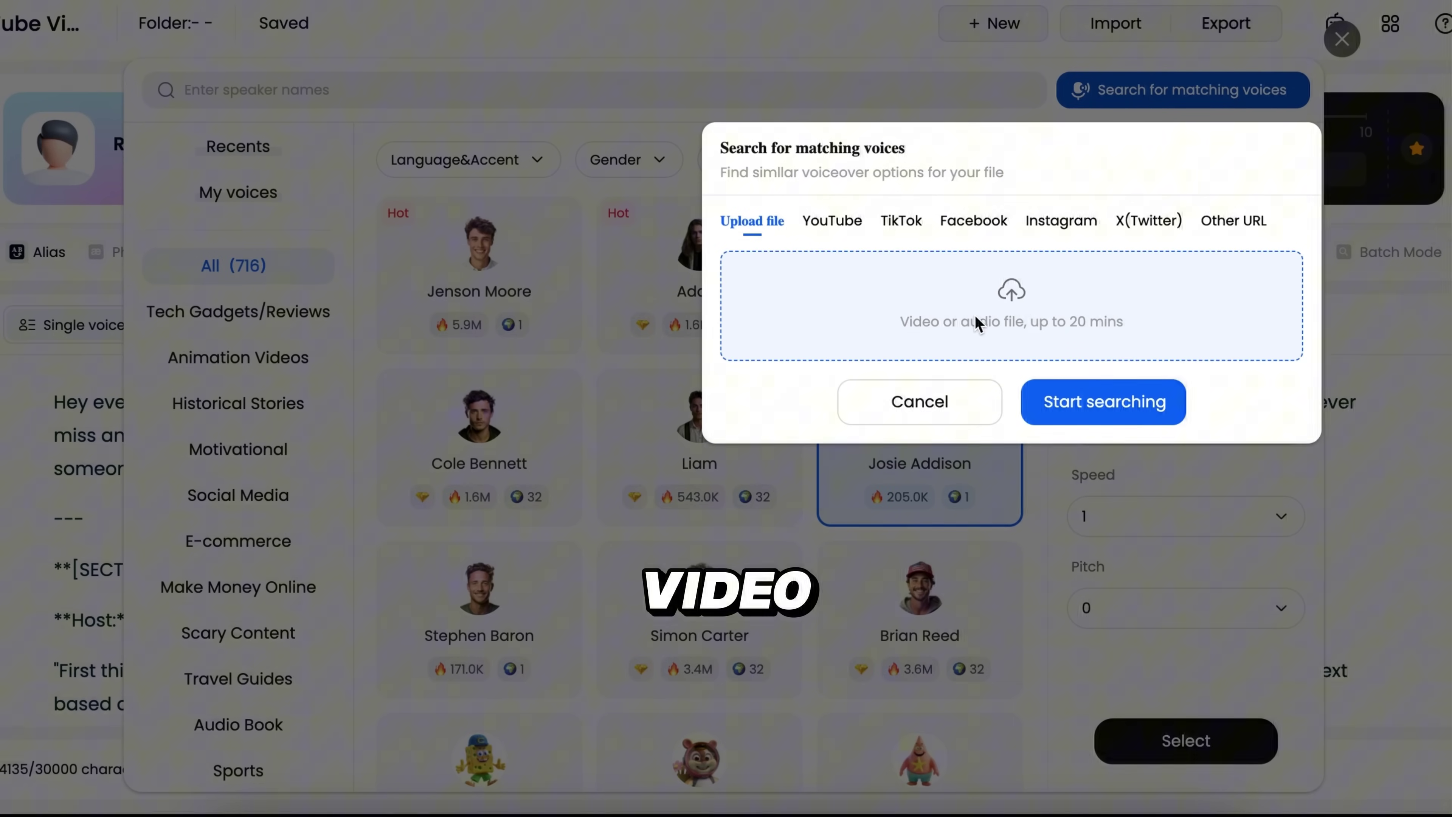
{"action": "left_click", "coordinate": [833, 224]}
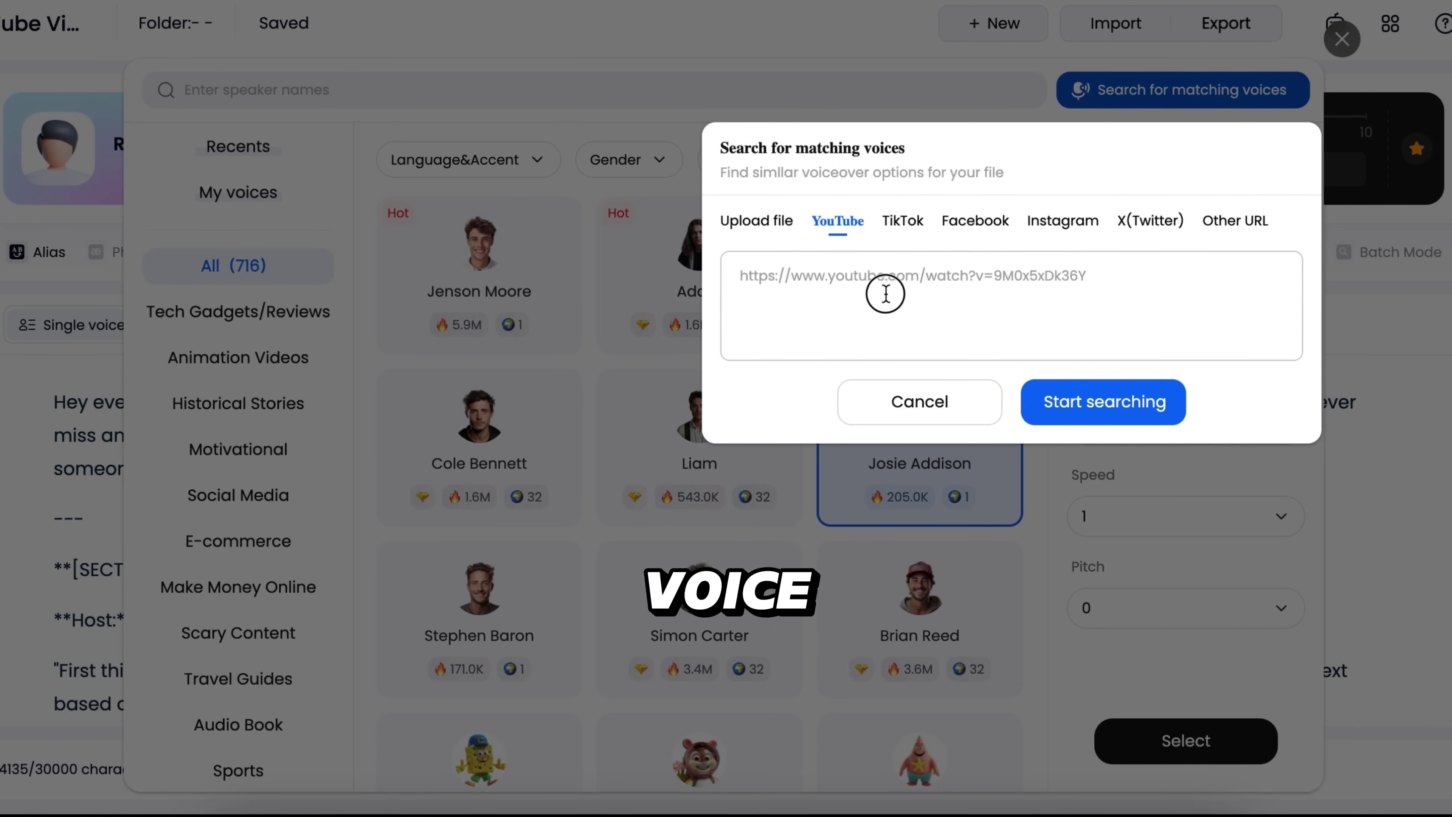
{"action": "left_click", "coordinate": [909, 225]}
{"action": "left_click", "coordinate": [979, 228]}
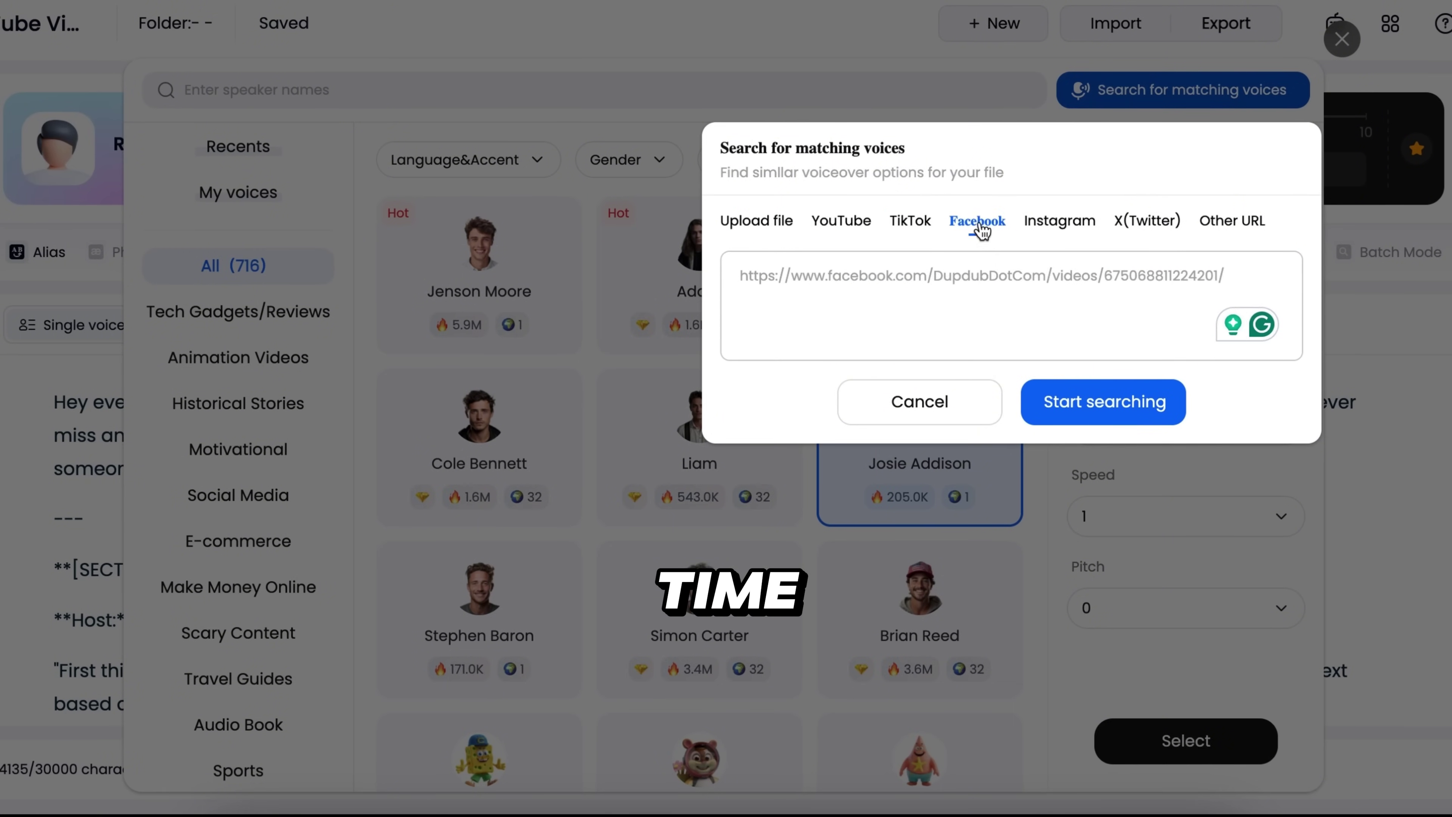
{"action": "left_click", "coordinate": [1085, 235]}
{"action": "left_click", "coordinate": [1137, 225]}
{"action": "key", "text": "Escape"}
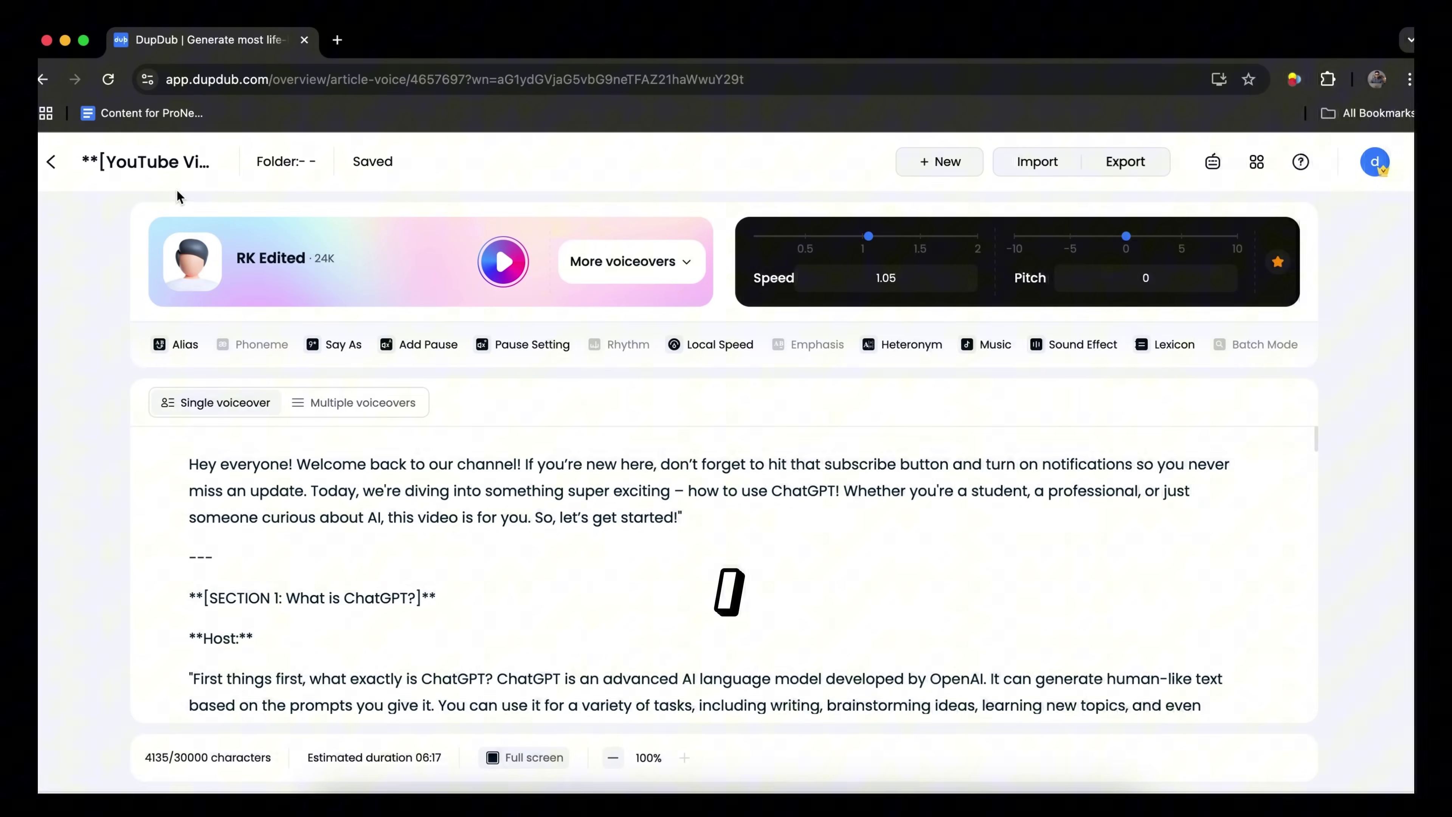
Start an instant voice clone from Home and set it to male, adult, Friendly style
{"action": "left_click", "coordinate": [49, 162]}
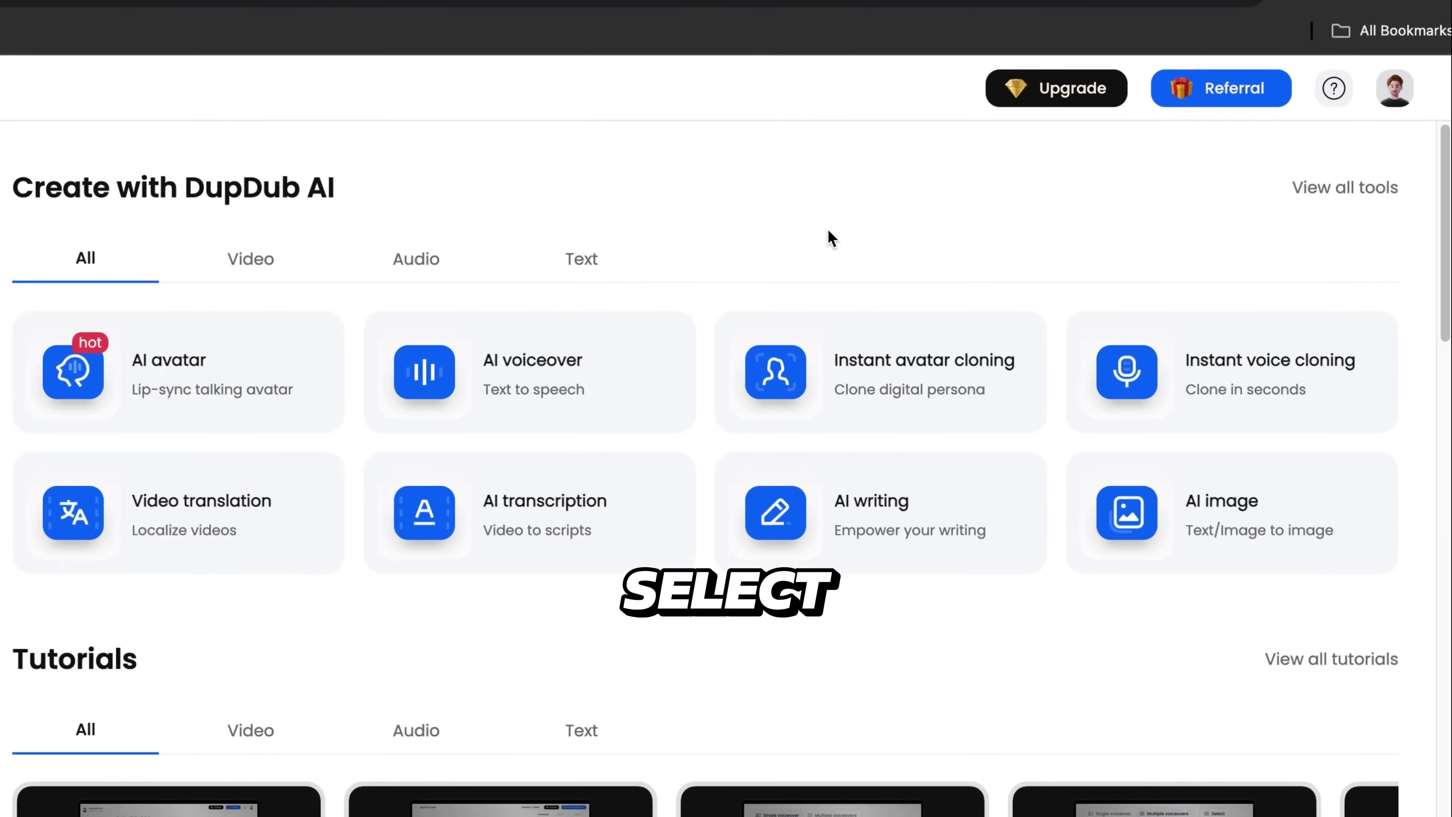
{"action": "left_click", "coordinate": [1205, 370]}
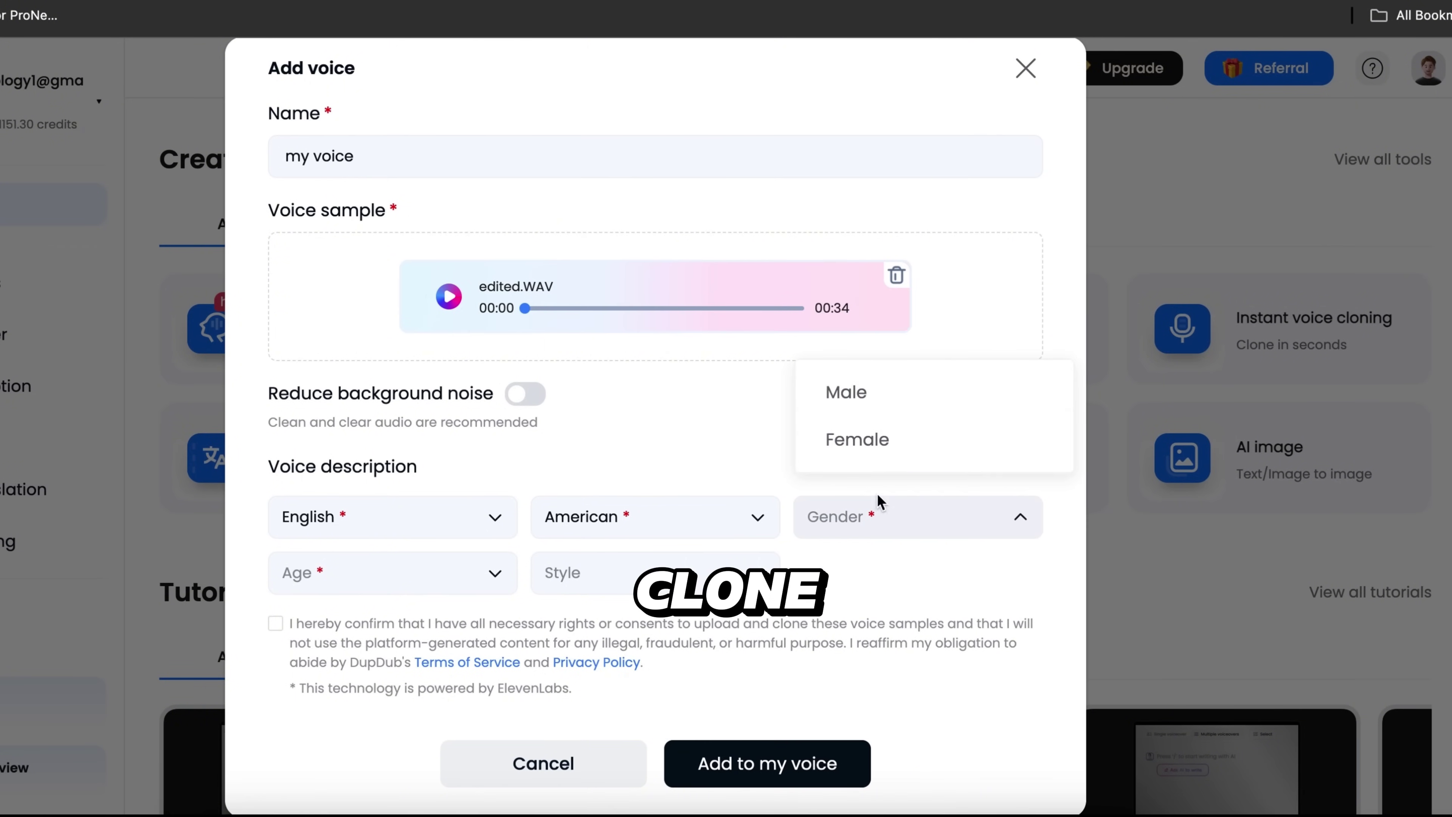
{"action": "left_click", "coordinate": [856, 396]}
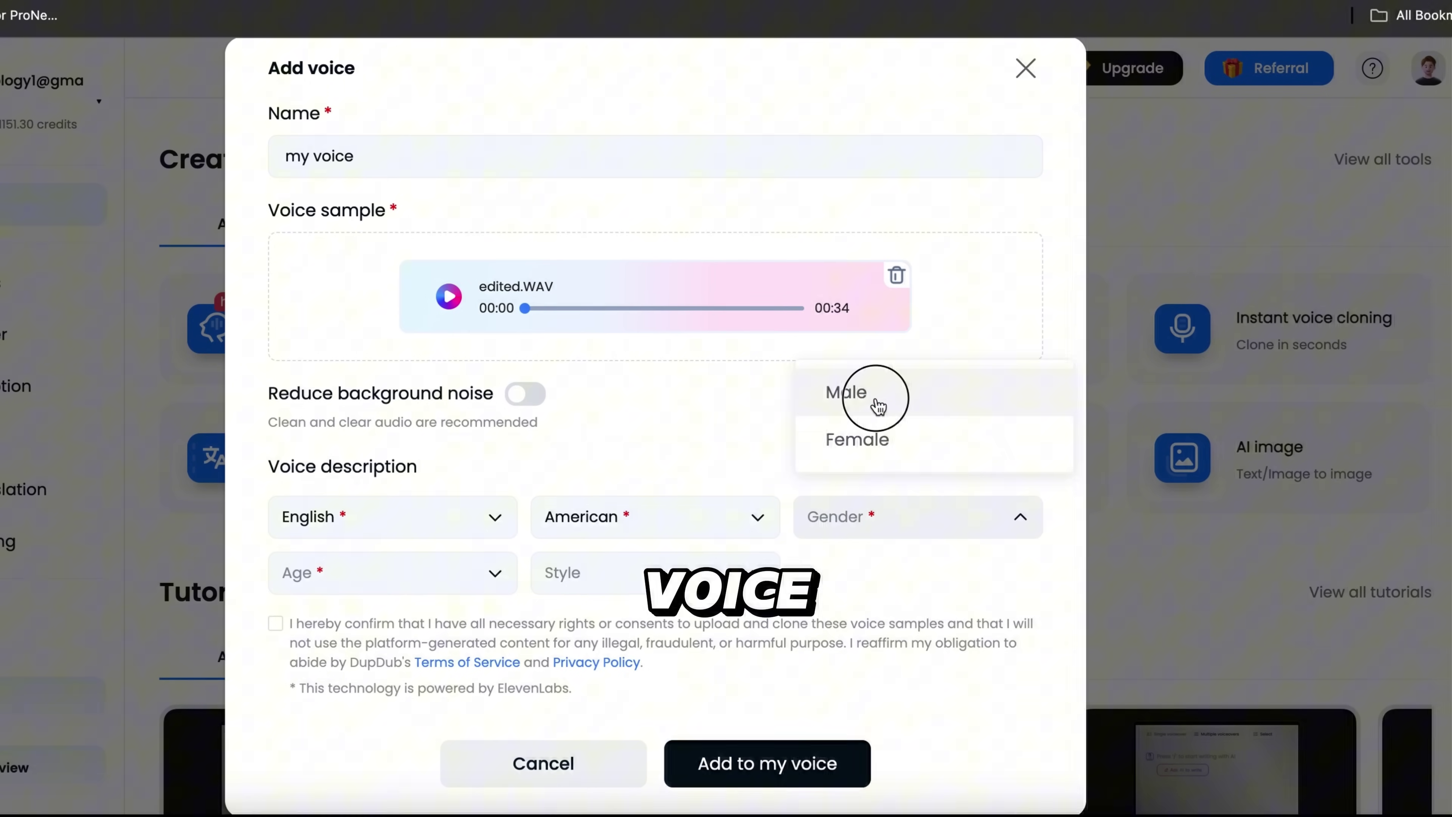
{"action": "left_click", "coordinate": [491, 572]}
{"action": "left_click", "coordinate": [337, 445]}
{"action": "left_click", "coordinate": [629, 573]}
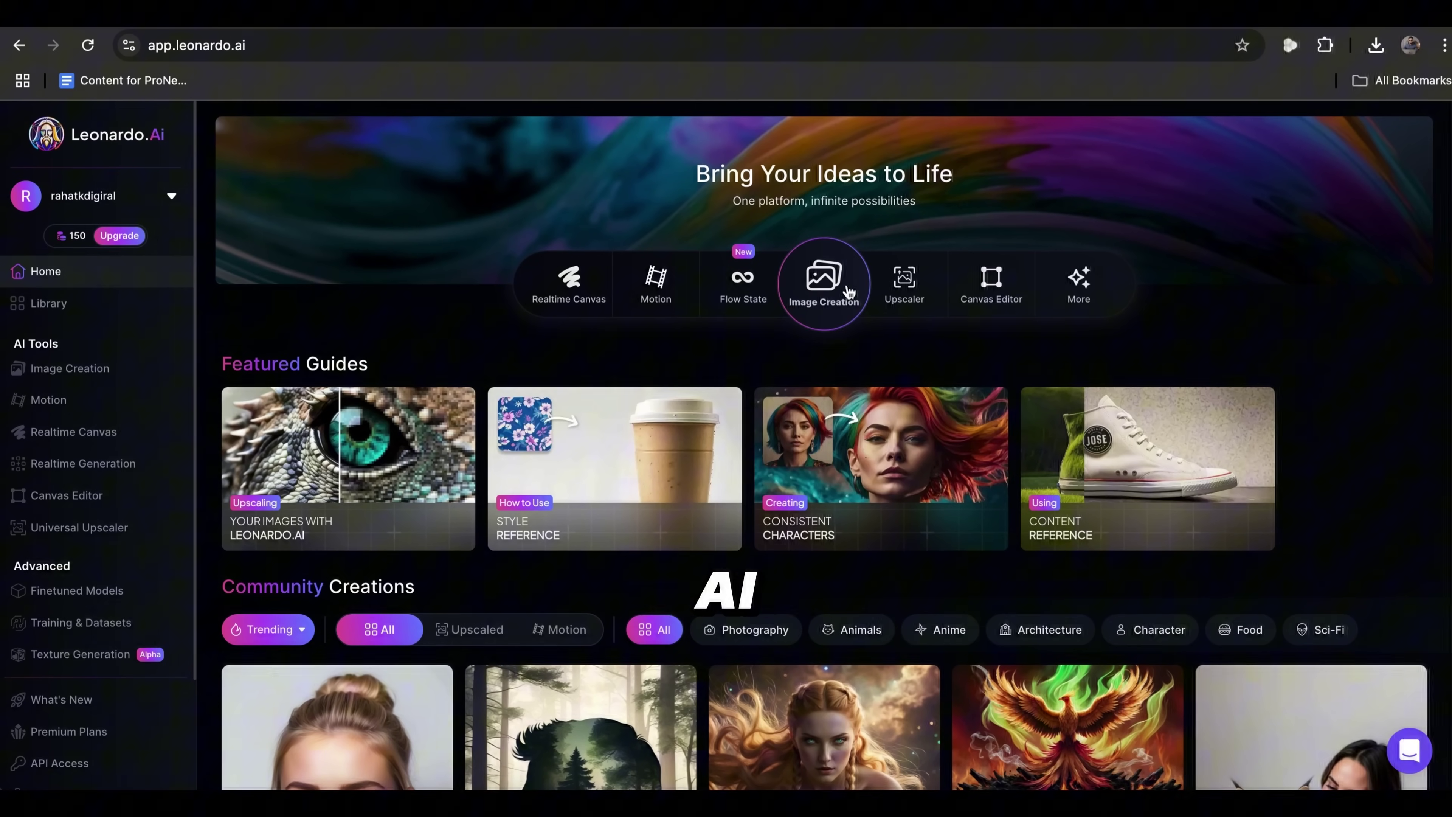
Browse the 'joker' Google Images results and open the WIRED Joker image preview
{"action": "left_click", "coordinate": [826, 280]}
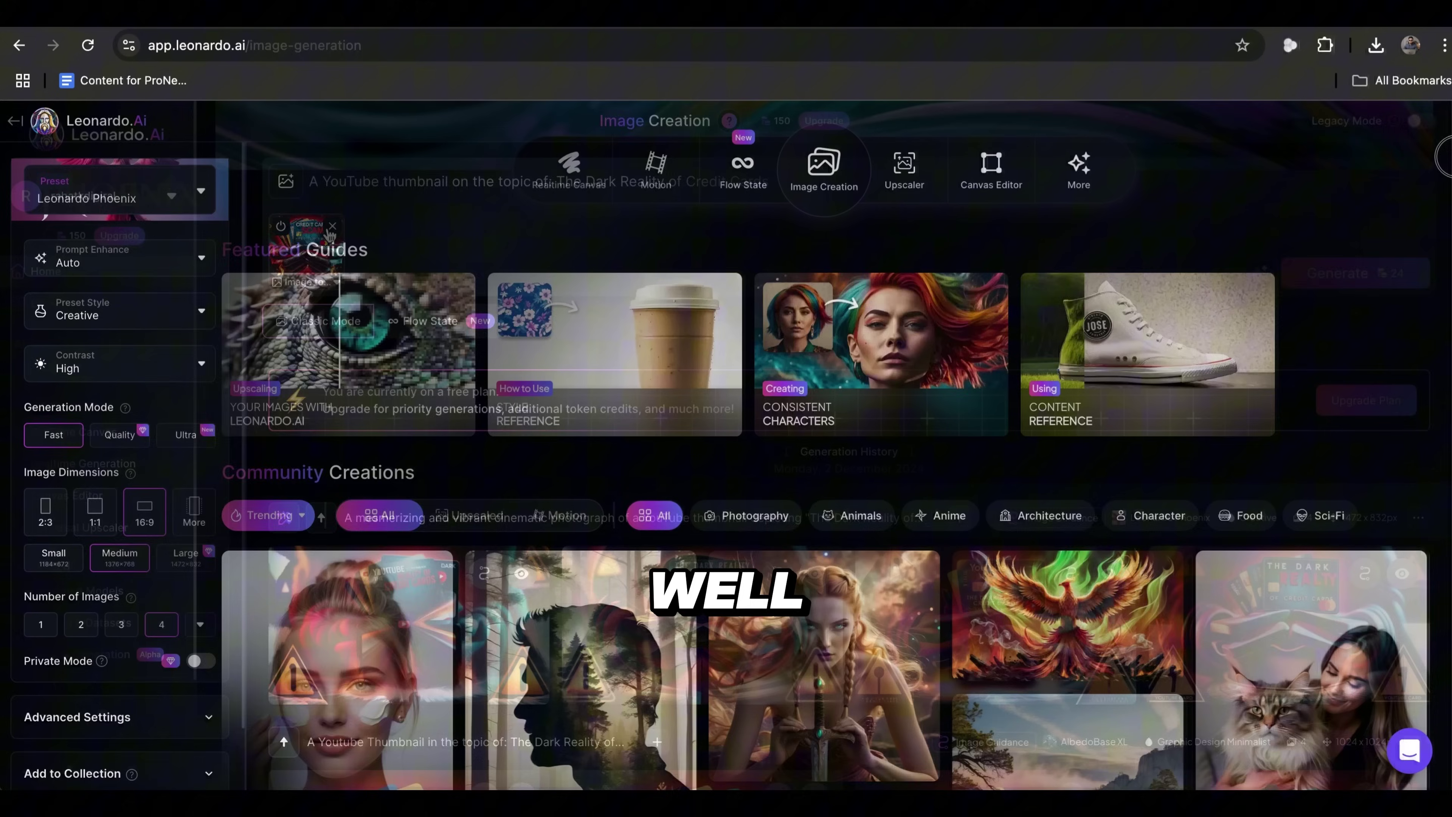
{"action": "scroll", "coordinate": [1446, 235], "scroll_direction": "down", "scroll_amount": 5}
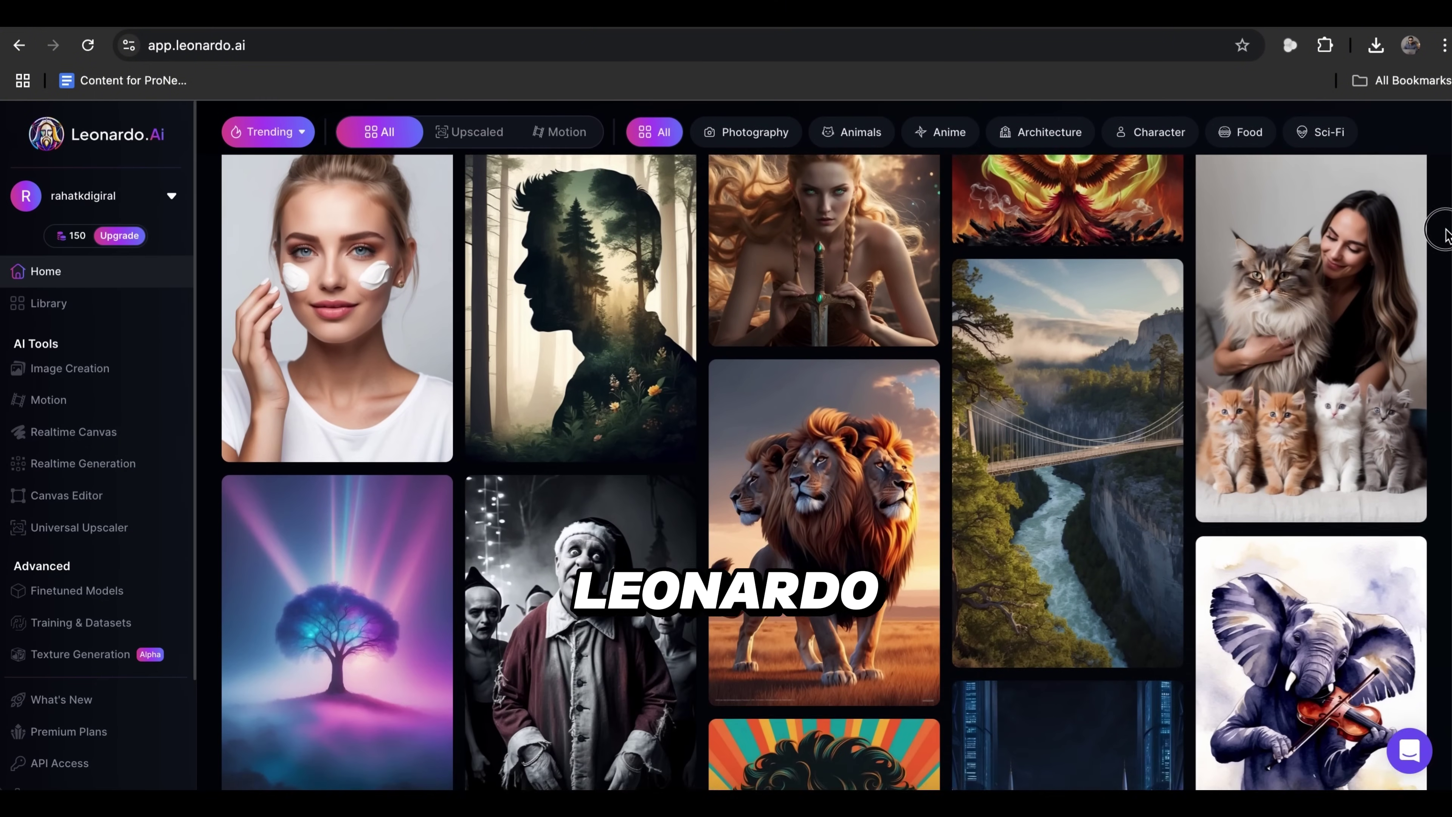
{"action": "scroll", "coordinate": [1446, 235], "scroll_direction": "down", "scroll_amount": 10}
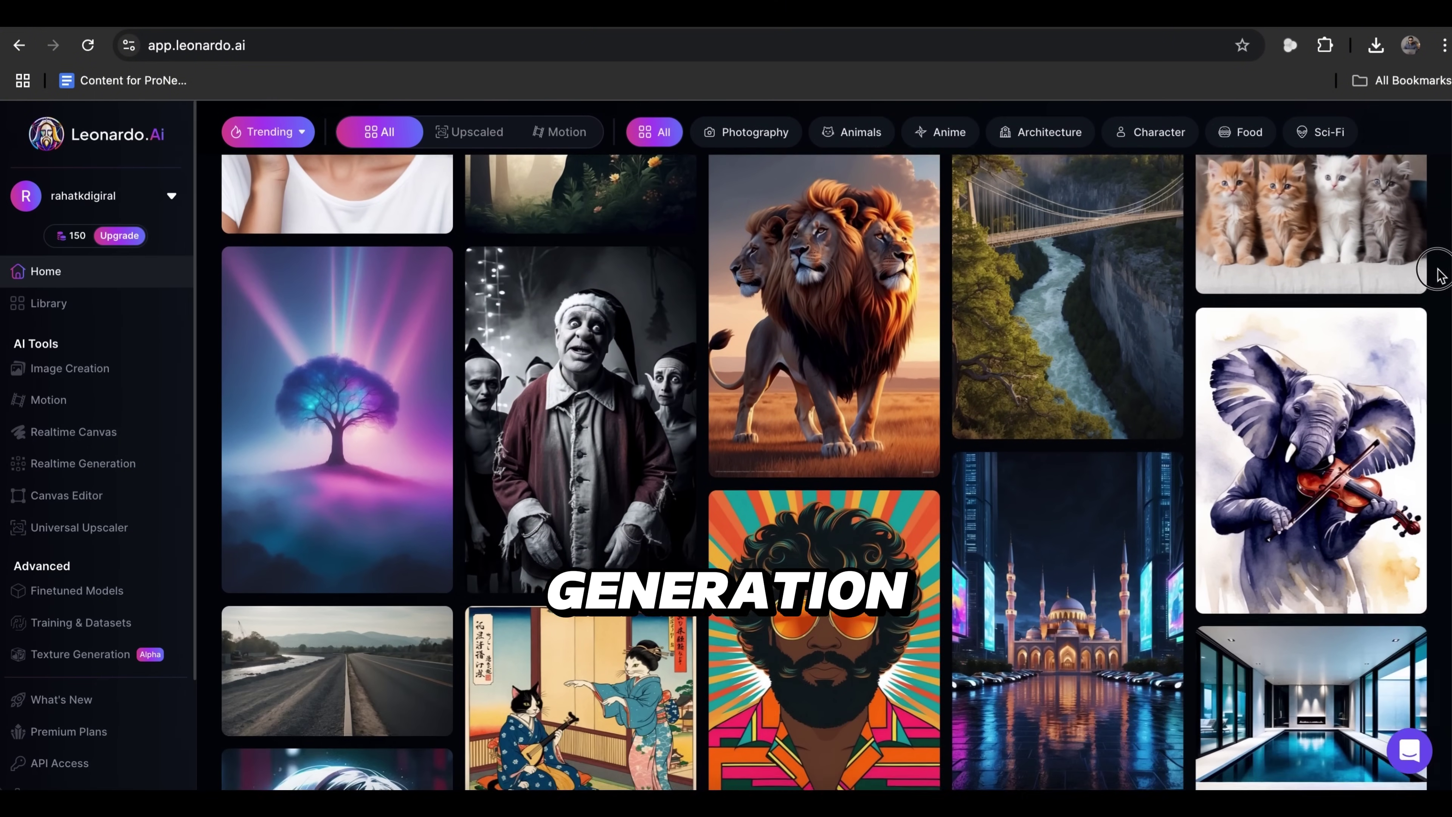
{"action": "scroll", "coordinate": [1435, 331], "scroll_direction": "down", "scroll_amount": 10}
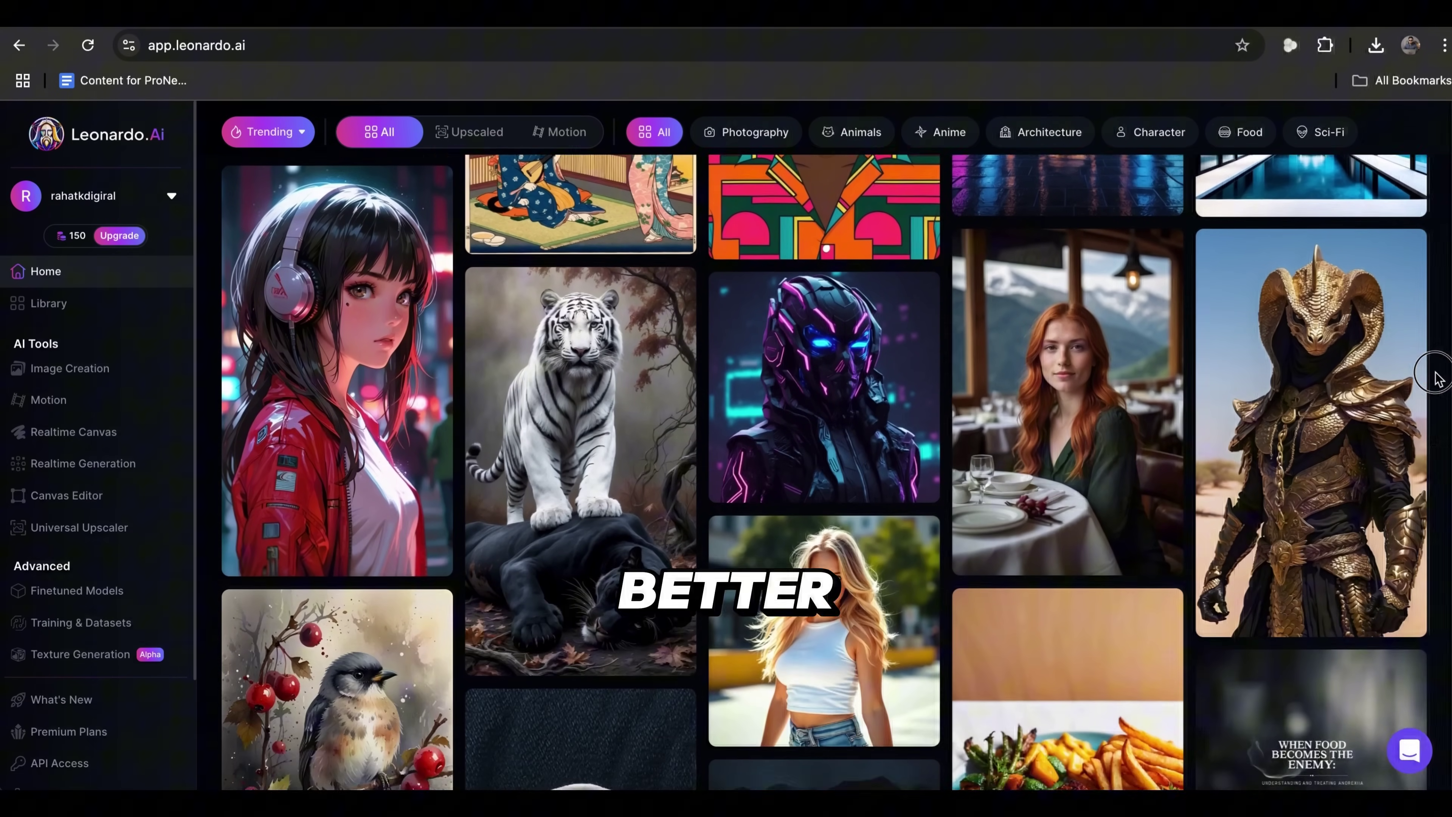
{"action": "scroll", "coordinate": [1429, 344], "scroll_direction": "up", "scroll_amount": 15}
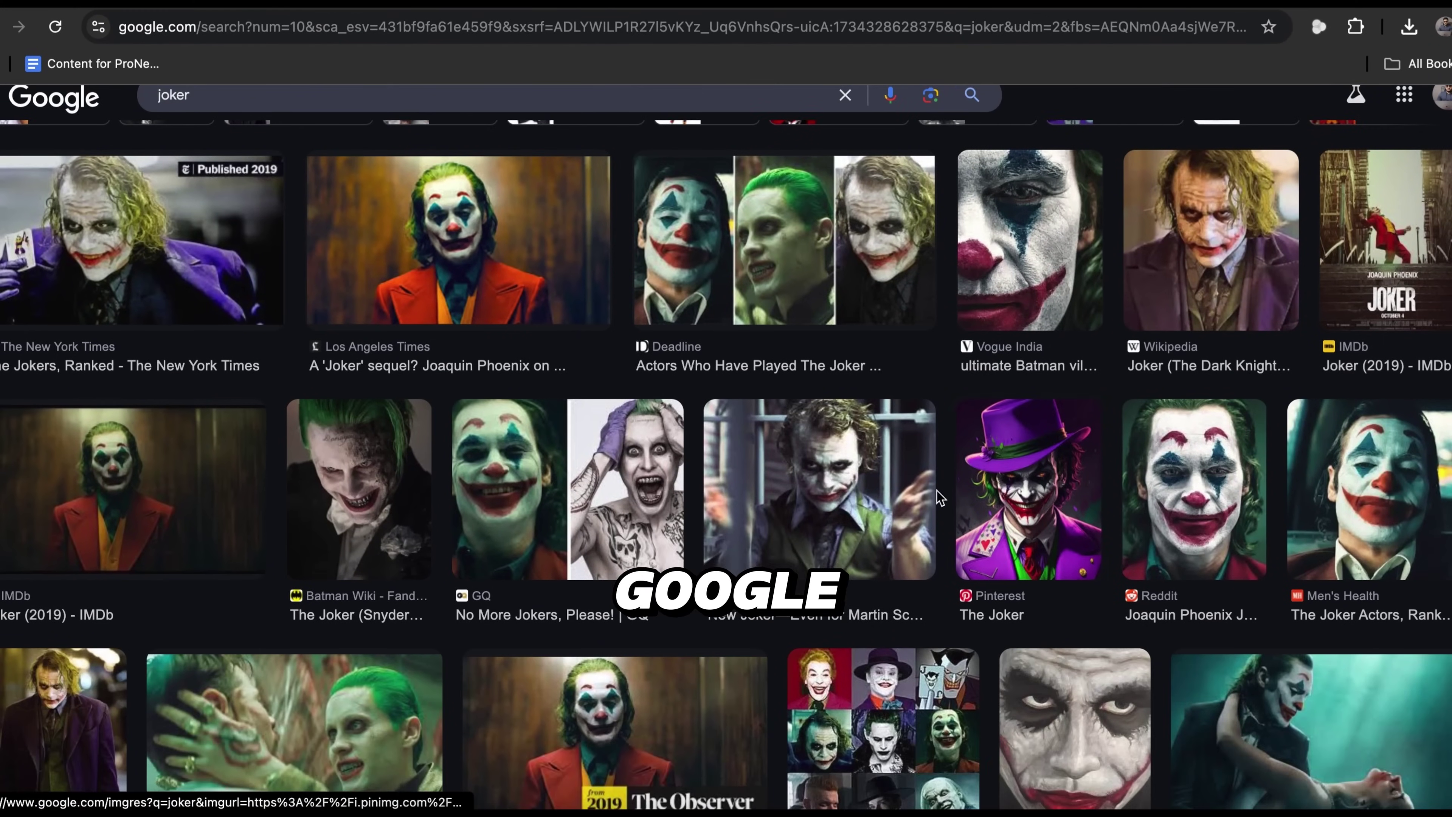
{"action": "left_click", "coordinate": [932, 487]}
{"action": "scroll", "coordinate": [942, 461], "scroll_direction": "down", "scroll_amount": 6}
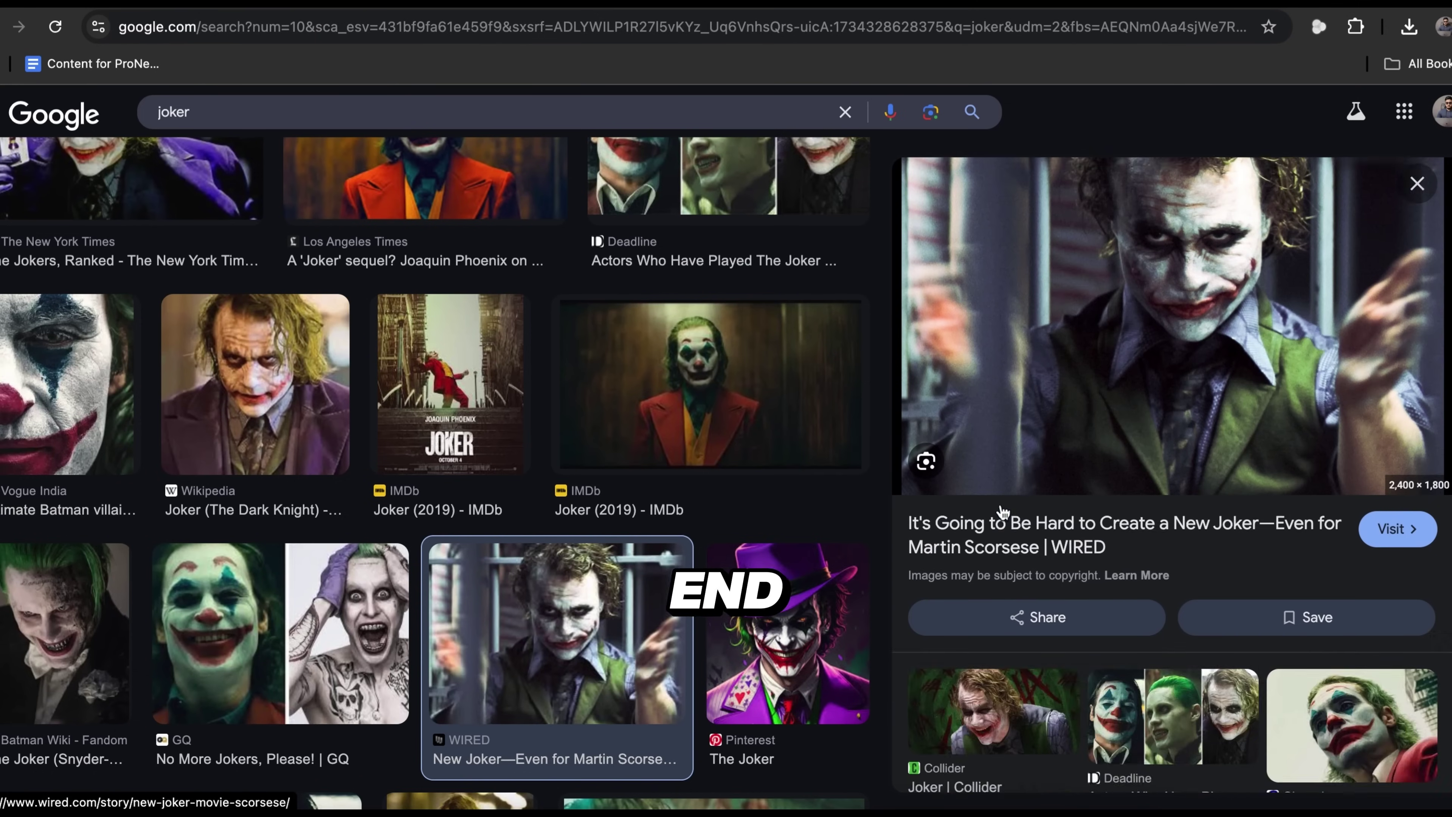
{"action": "scroll", "coordinate": [591, 580], "scroll_direction": "down", "scroll_amount": 5}
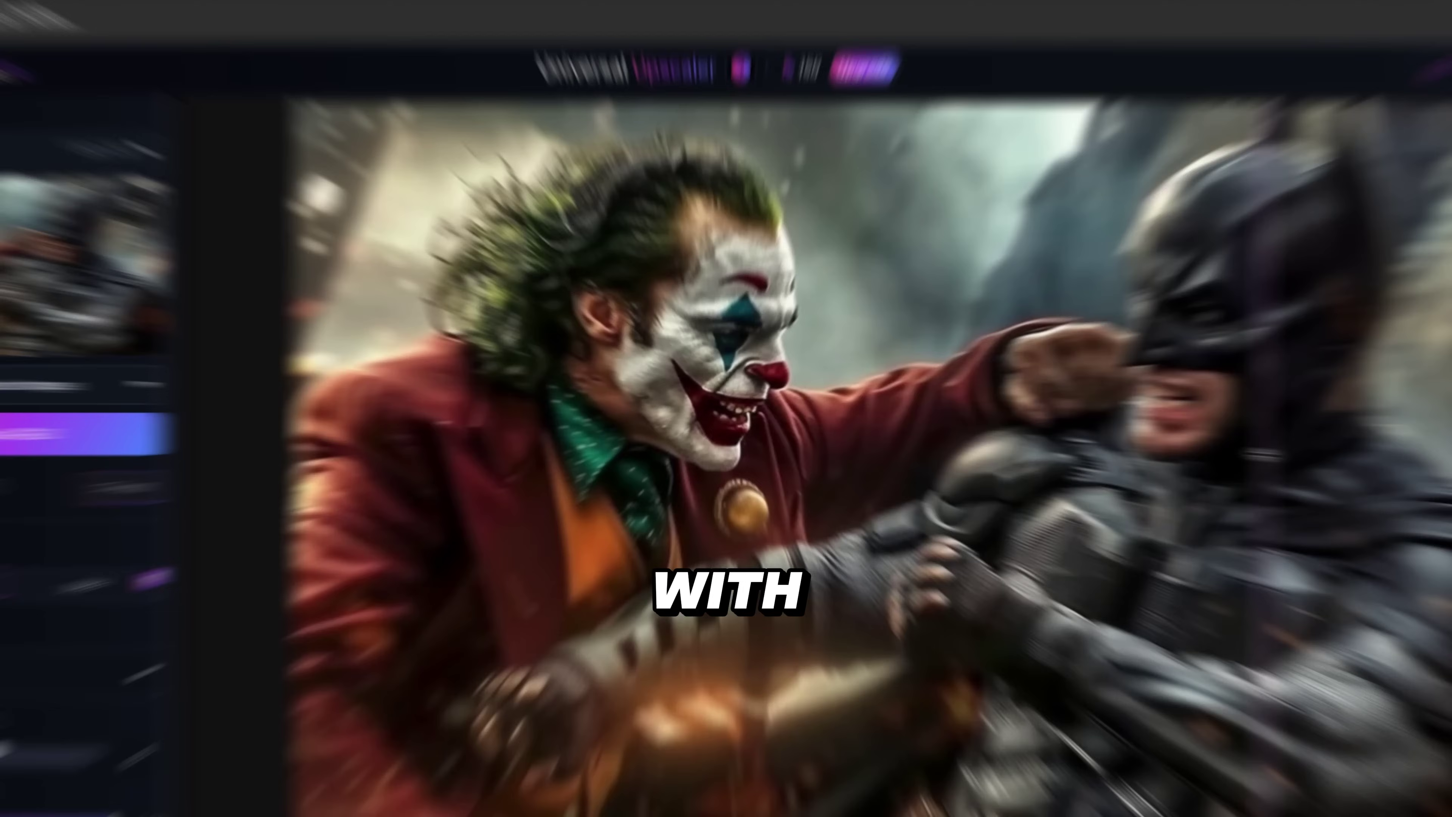
Drag the before/after divider to compare the original and upscaled Venom image
{"action": "left_click_drag", "start_coordinate": [1129, 443], "coordinate": [686, 423]}
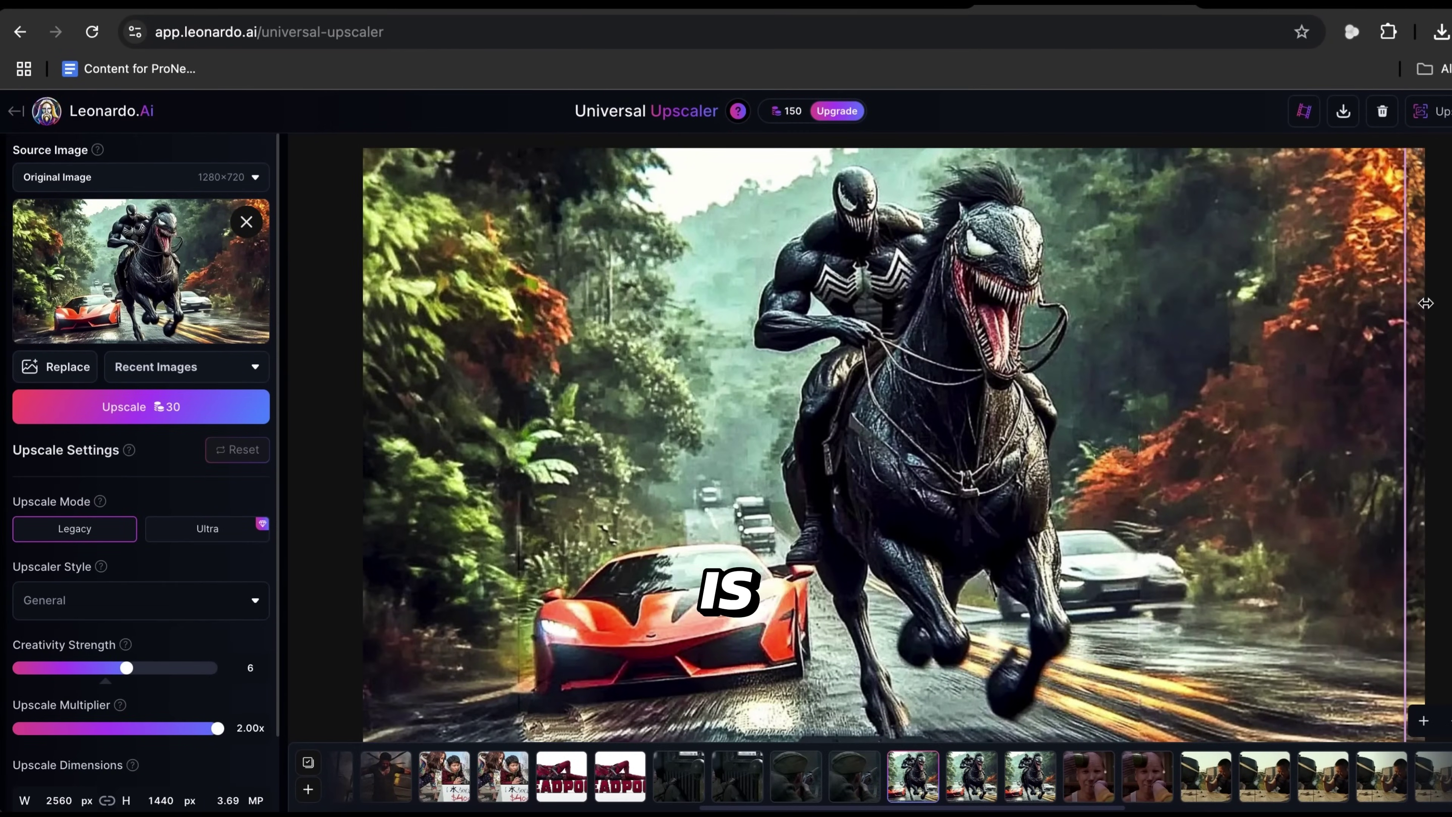
{"action": "left_click_drag", "start_coordinate": [1425, 303], "coordinate": [952, 443]}
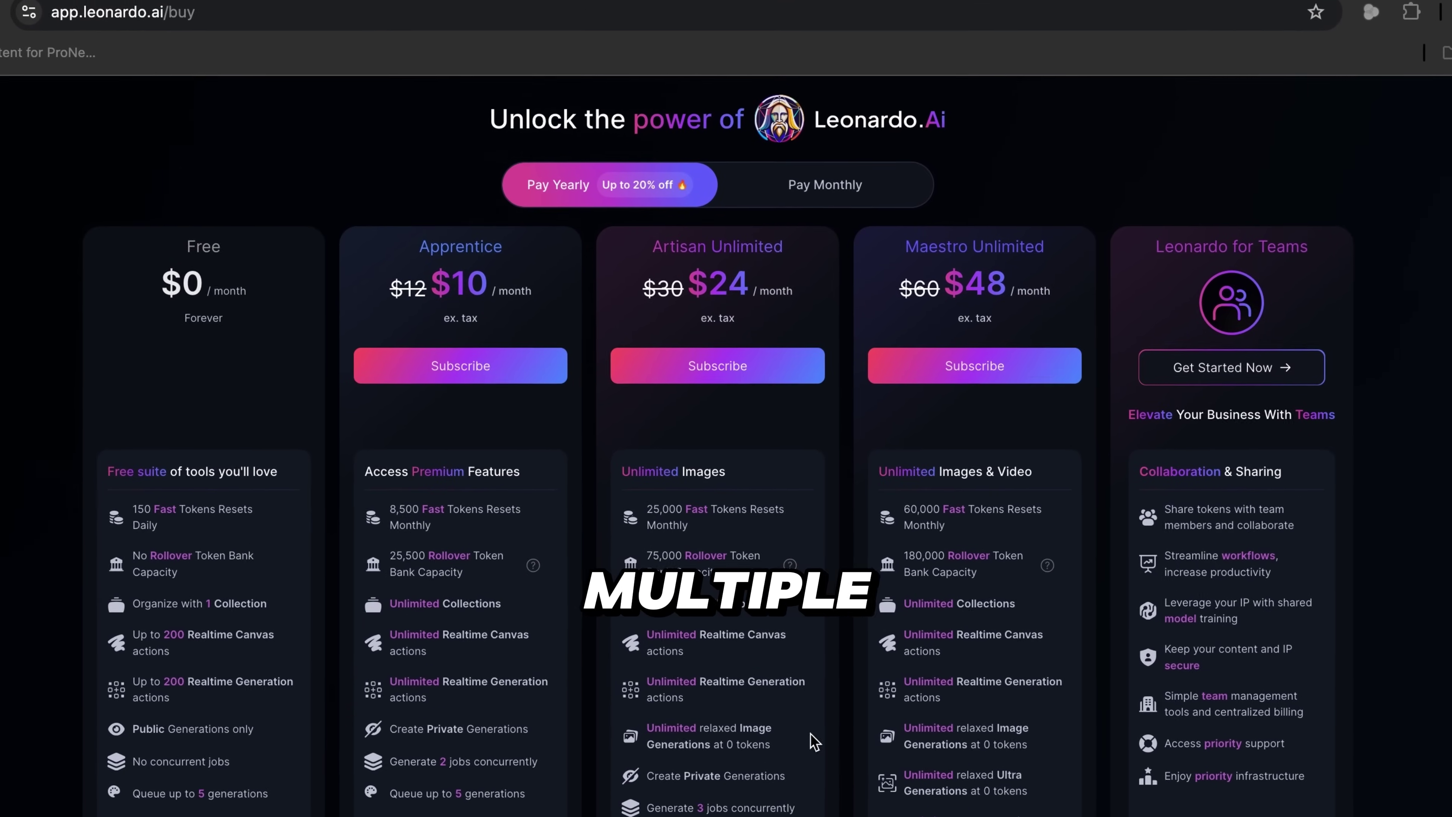
Highlight the Free plan's 150 daily Fast Tokens, then drop the portrait into Source Image
{"action": "left_click", "coordinate": [183, 521]}
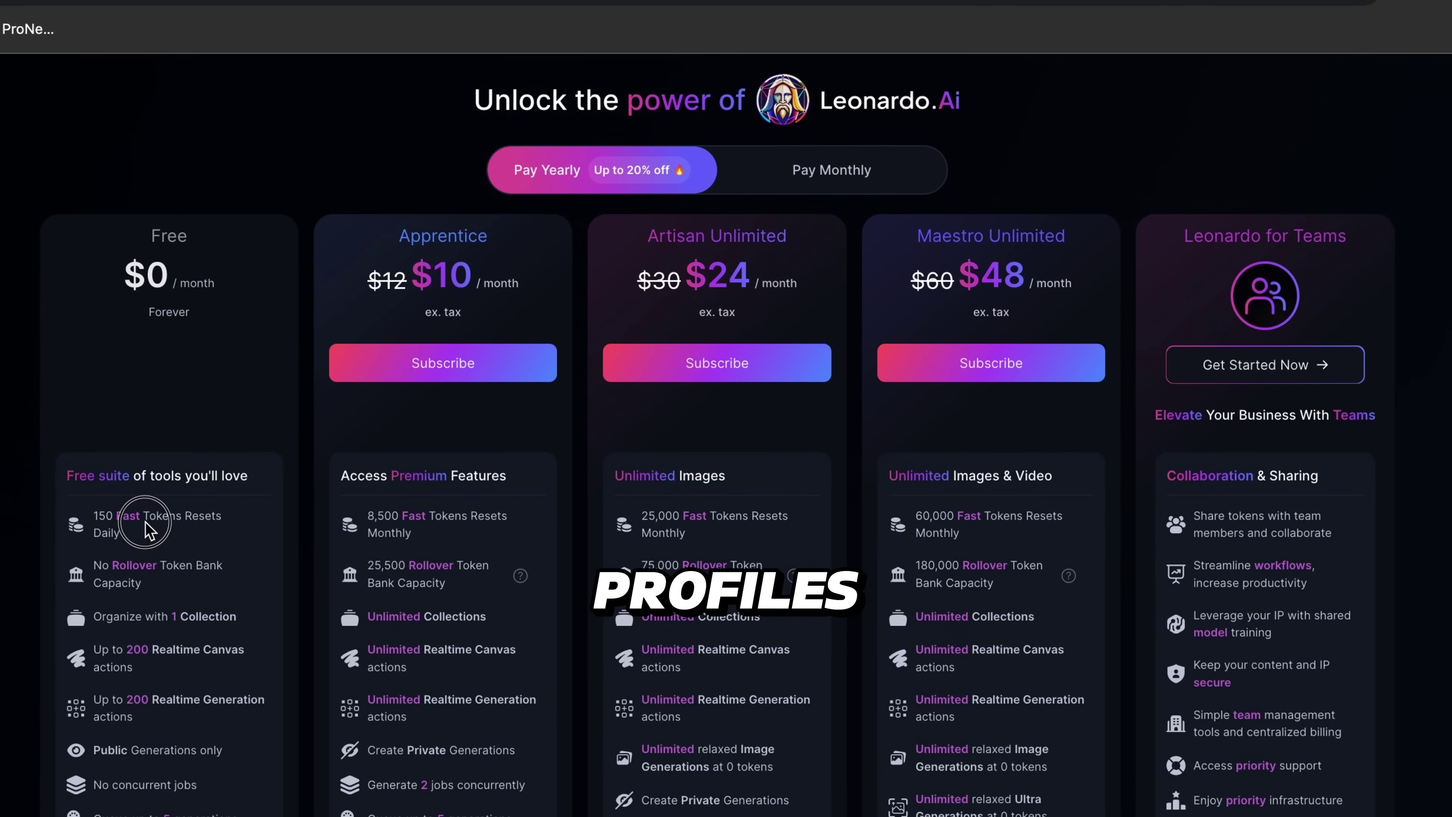
{"action": "left_click_drag", "start_coordinate": [167, 536], "coordinate": [99, 517]}
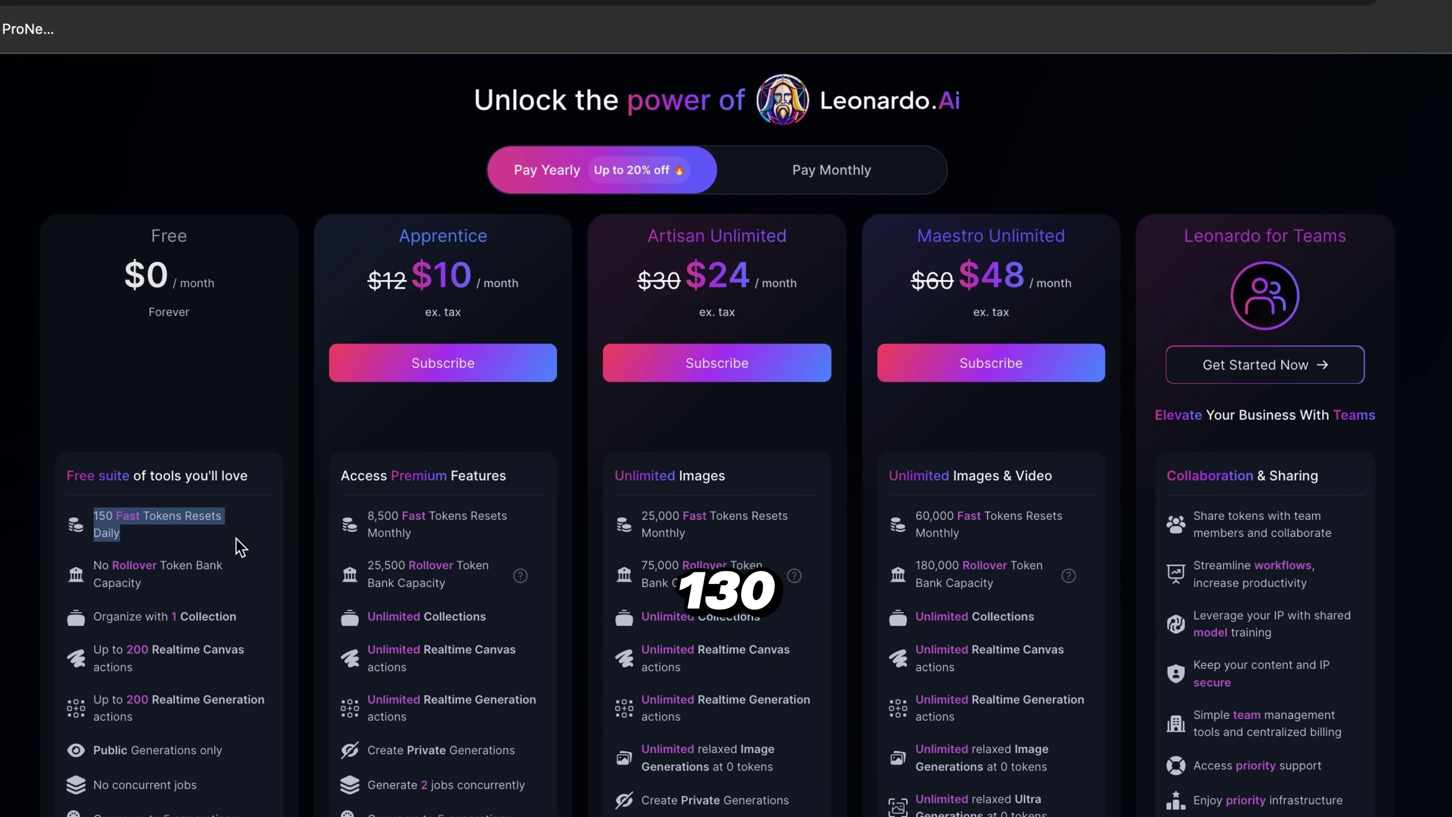
{"action": "left_click", "coordinate": [252, 538]}
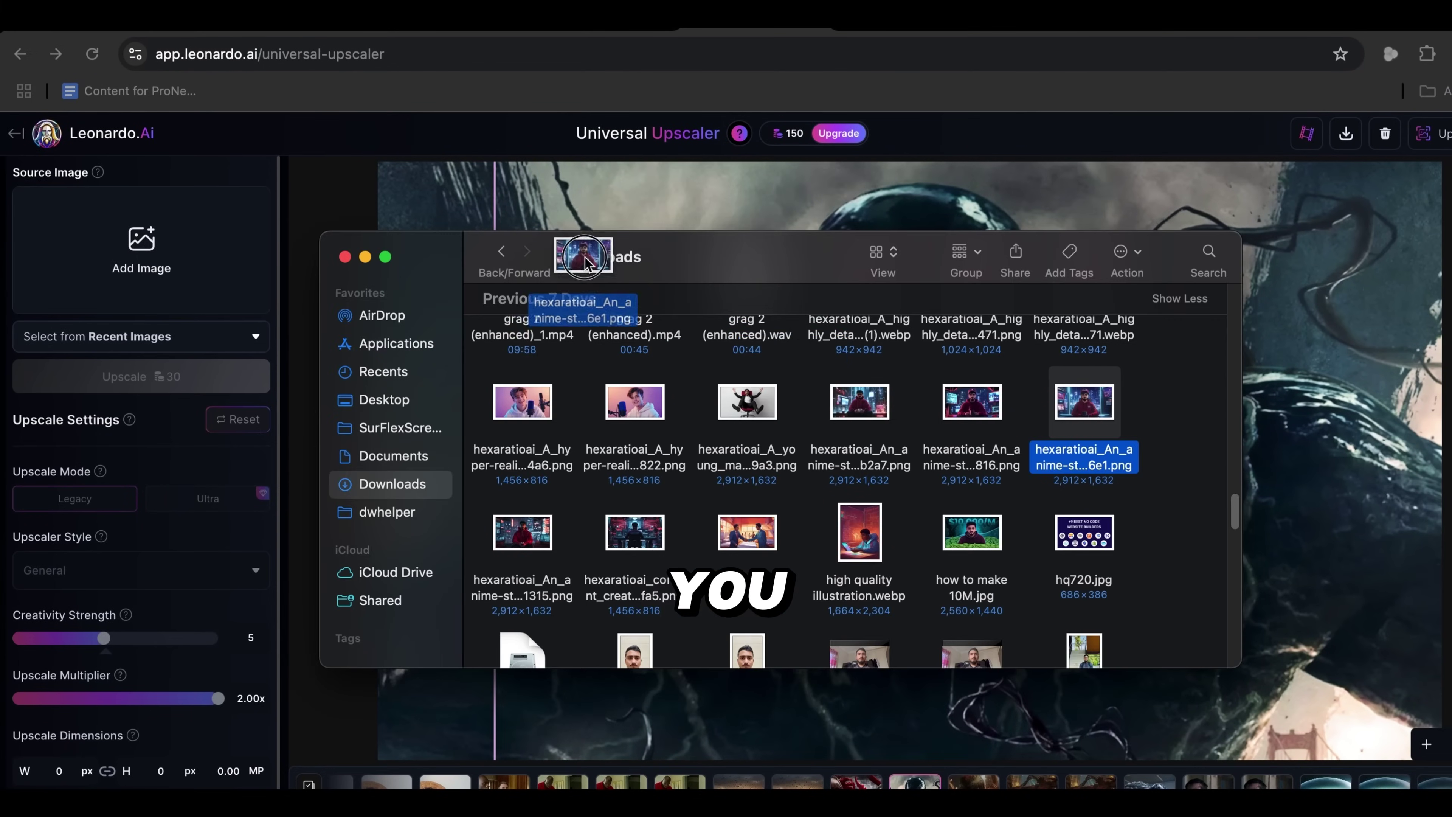
{"action": "left_click_drag", "start_coordinate": [593, 243], "coordinate": [140, 257]}
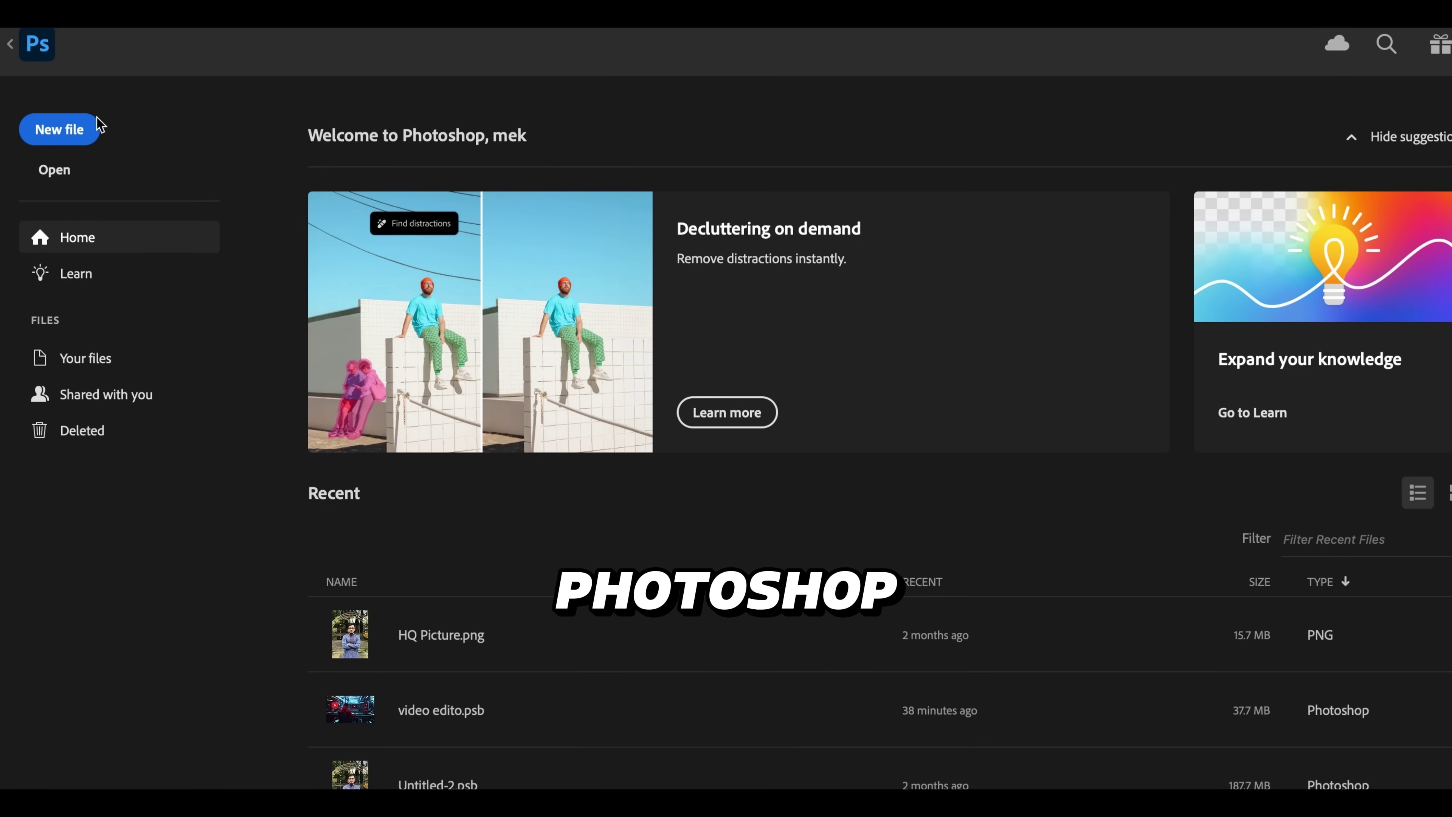
Fill a 1280×720 Photoshop canvas with the portrait, export it as JPG, and load it into the upscaler
{"action": "left_click", "coordinate": [92, 128]}
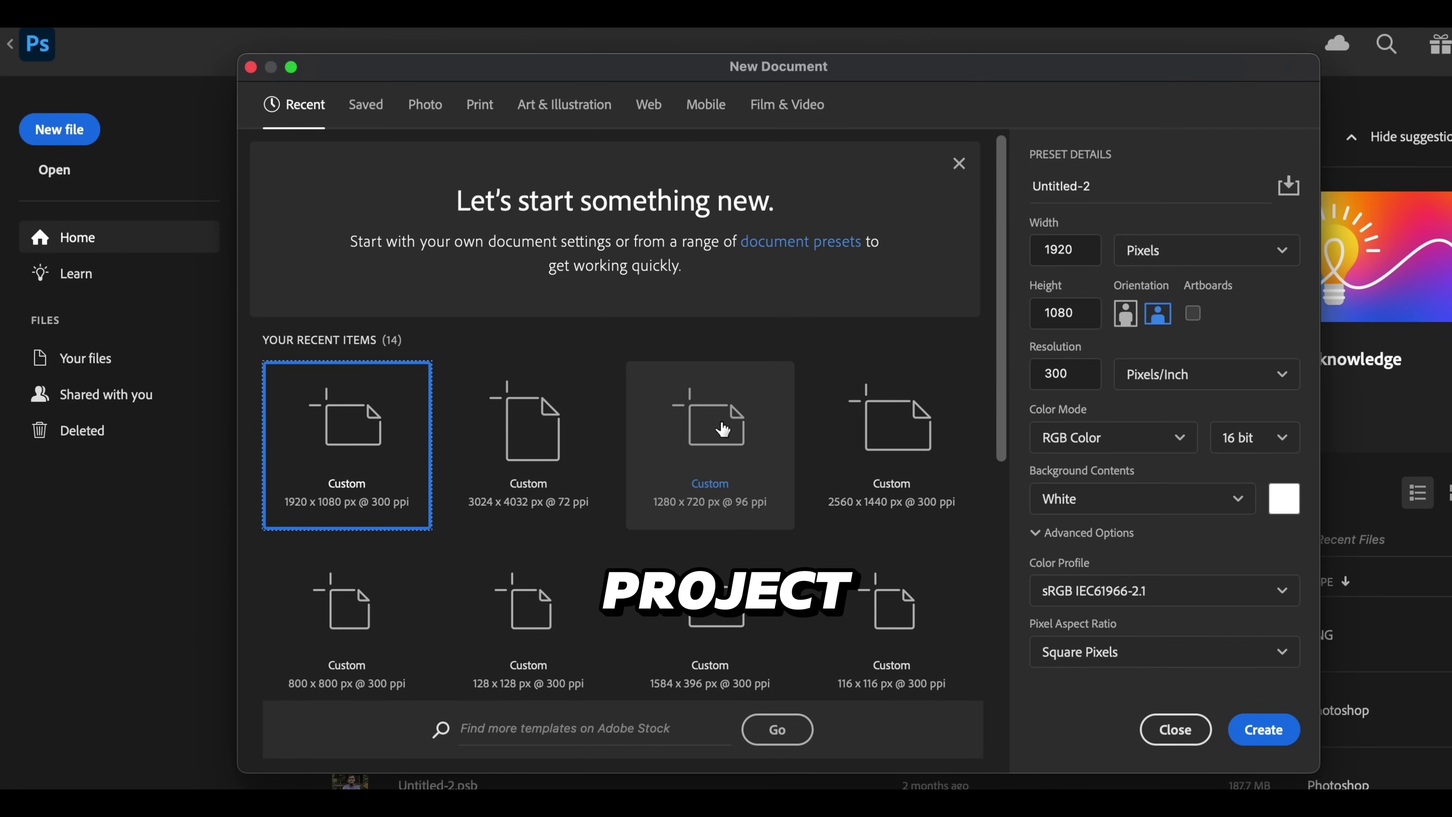
{"action": "left_click", "coordinate": [725, 430]}
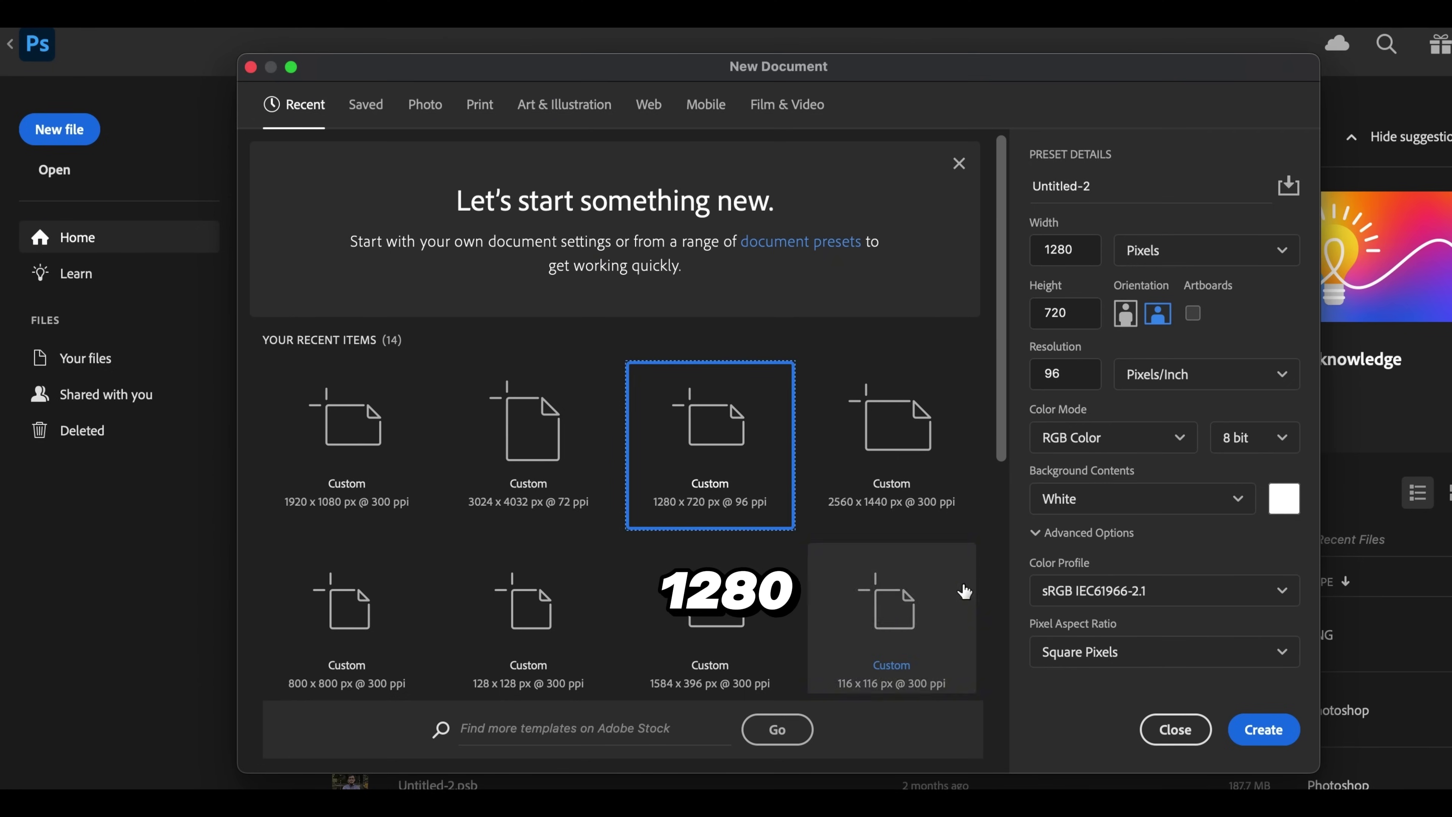
{"action": "left_click", "coordinate": [1266, 730]}
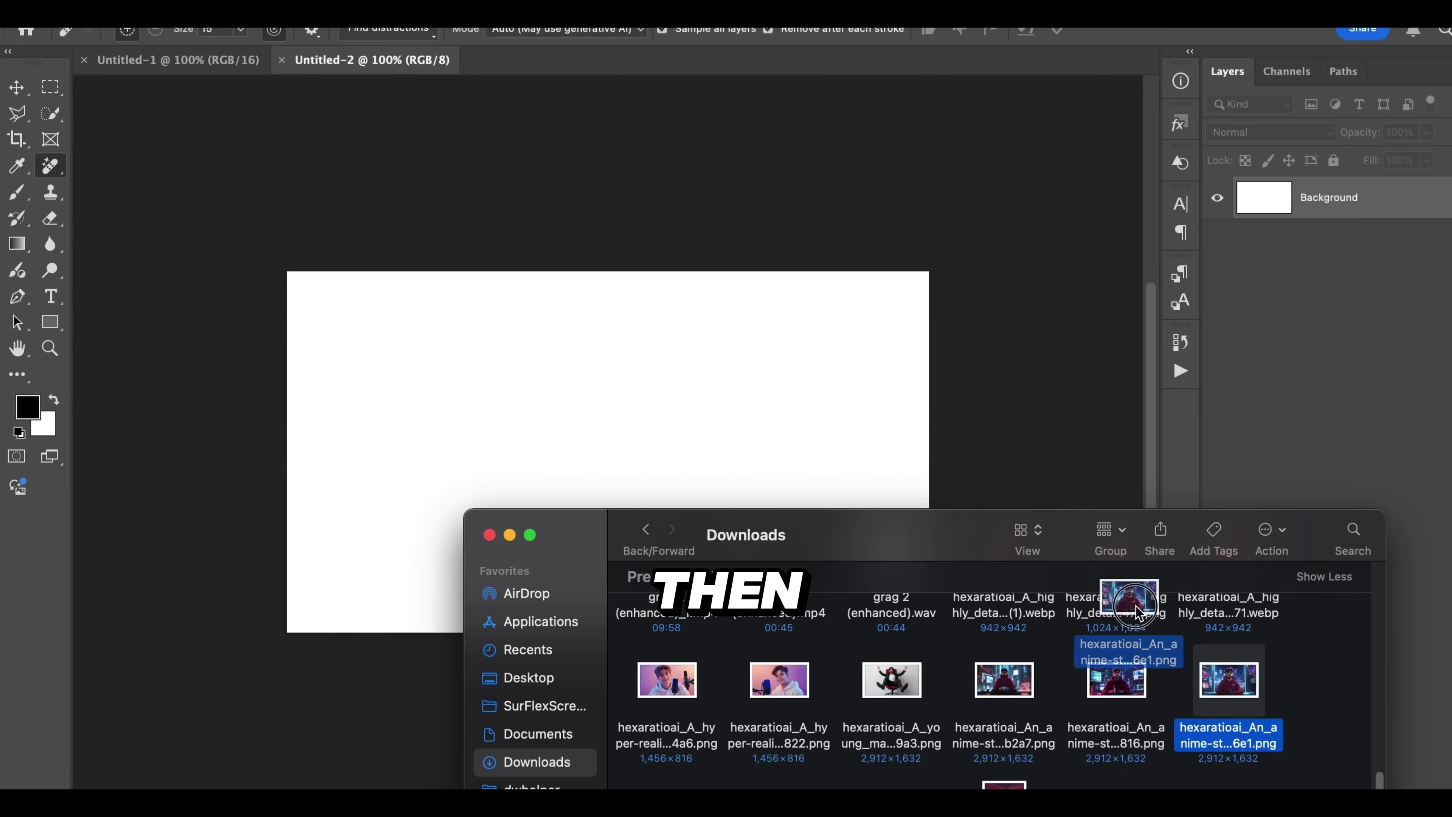
{"action": "left_click_drag", "start_coordinate": [1280, 680], "coordinate": [771, 418]}
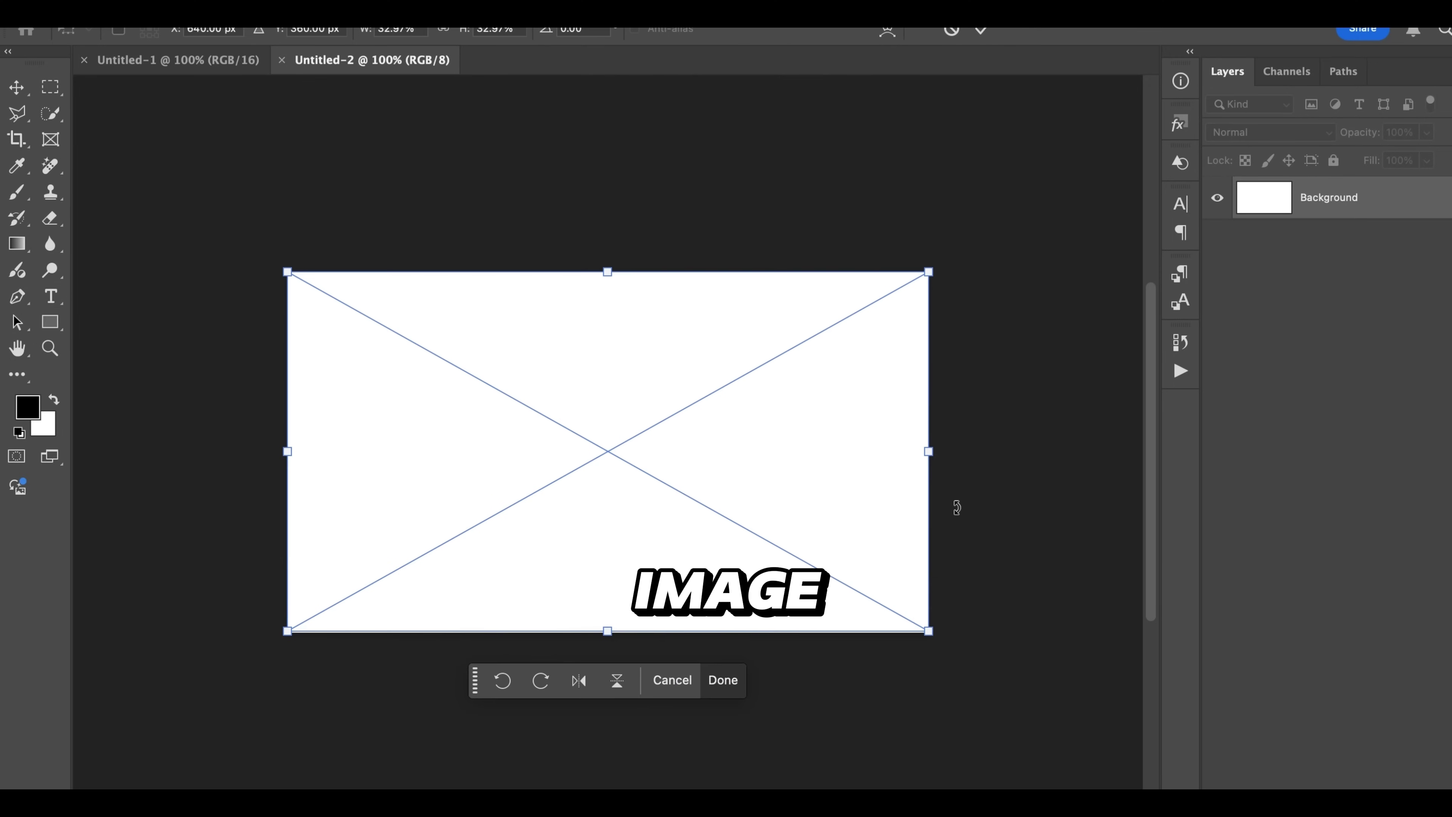
{"action": "left_click_drag", "start_coordinate": [607, 633], "coordinate": [603, 649]}
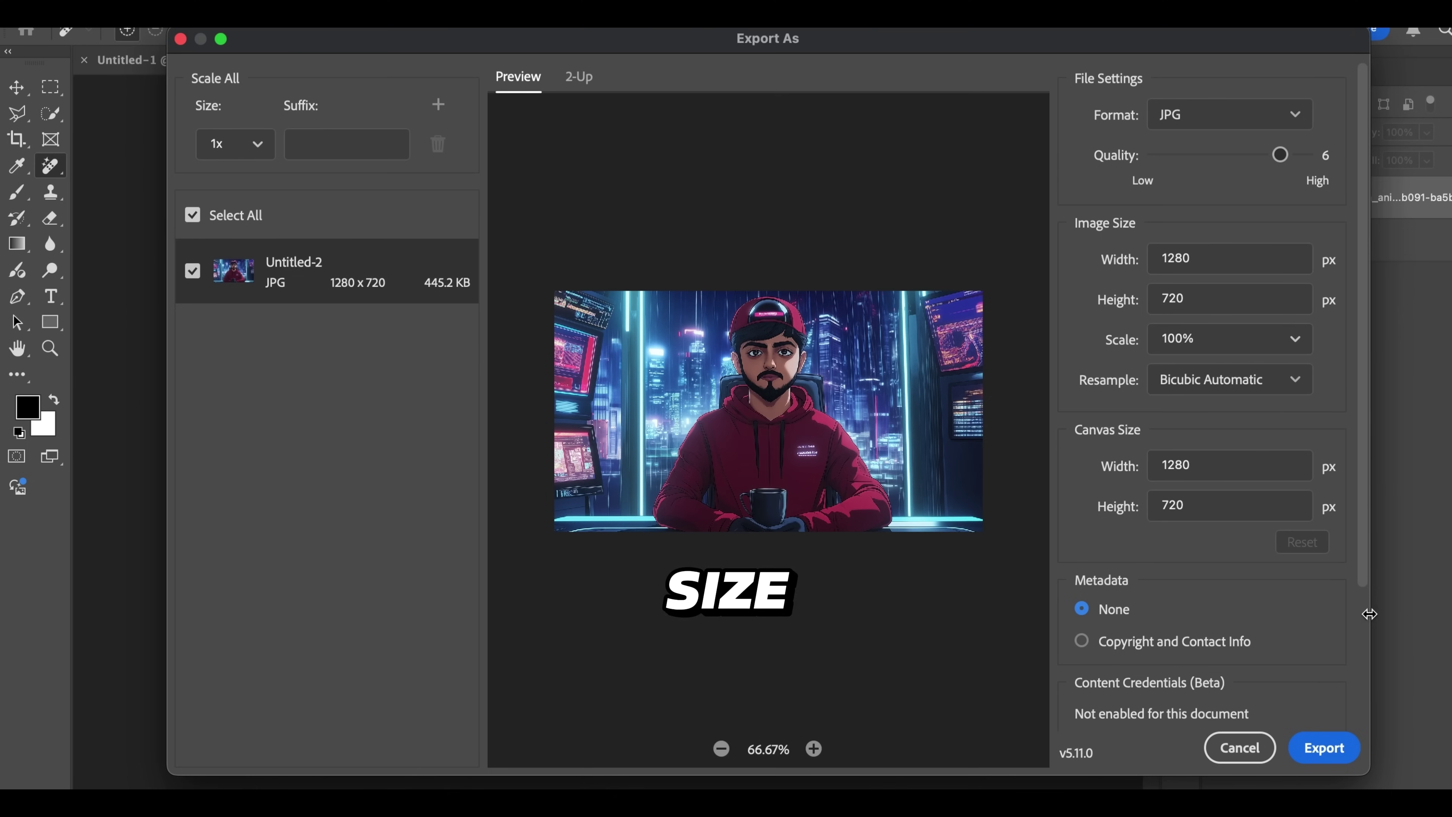
{"action": "left_click", "coordinate": [1334, 754]}
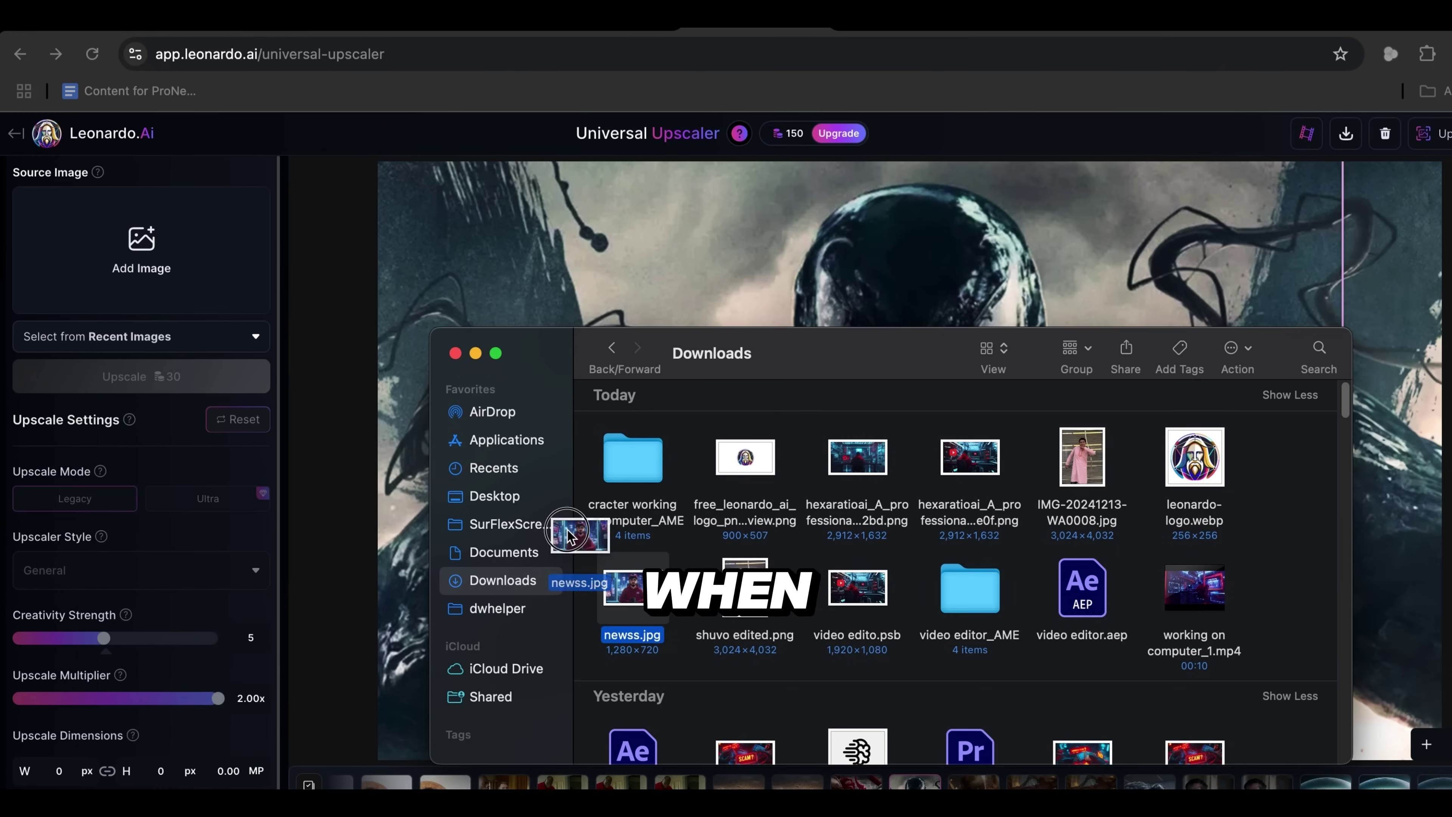
{"action": "left_click_drag", "start_coordinate": [601, 632], "coordinate": [172, 289]}
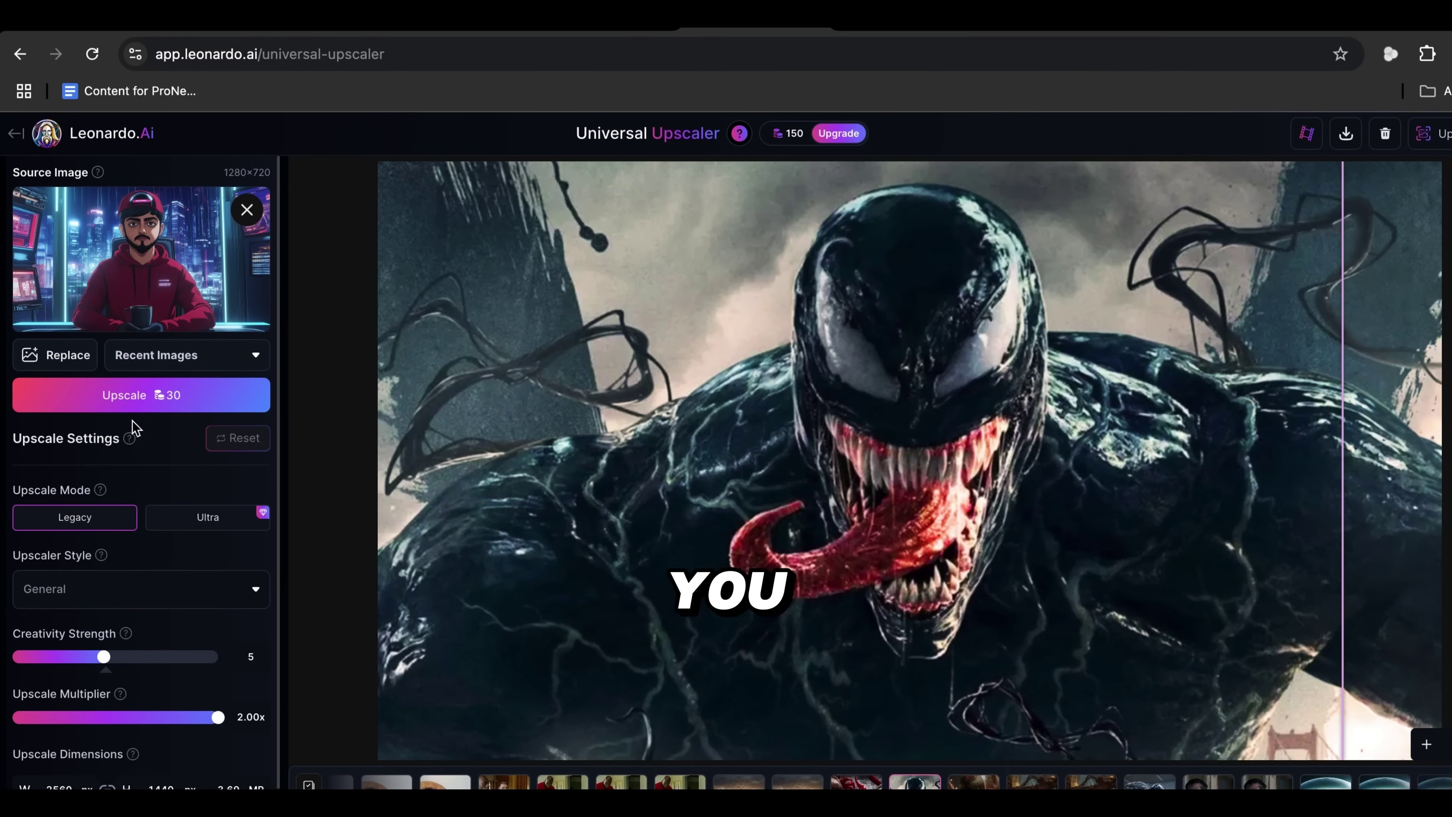
Upscale the 1280×720 portrait, then rerun it in Cinematic style at creativity strength 3
{"action": "left_click", "coordinate": [191, 402]}
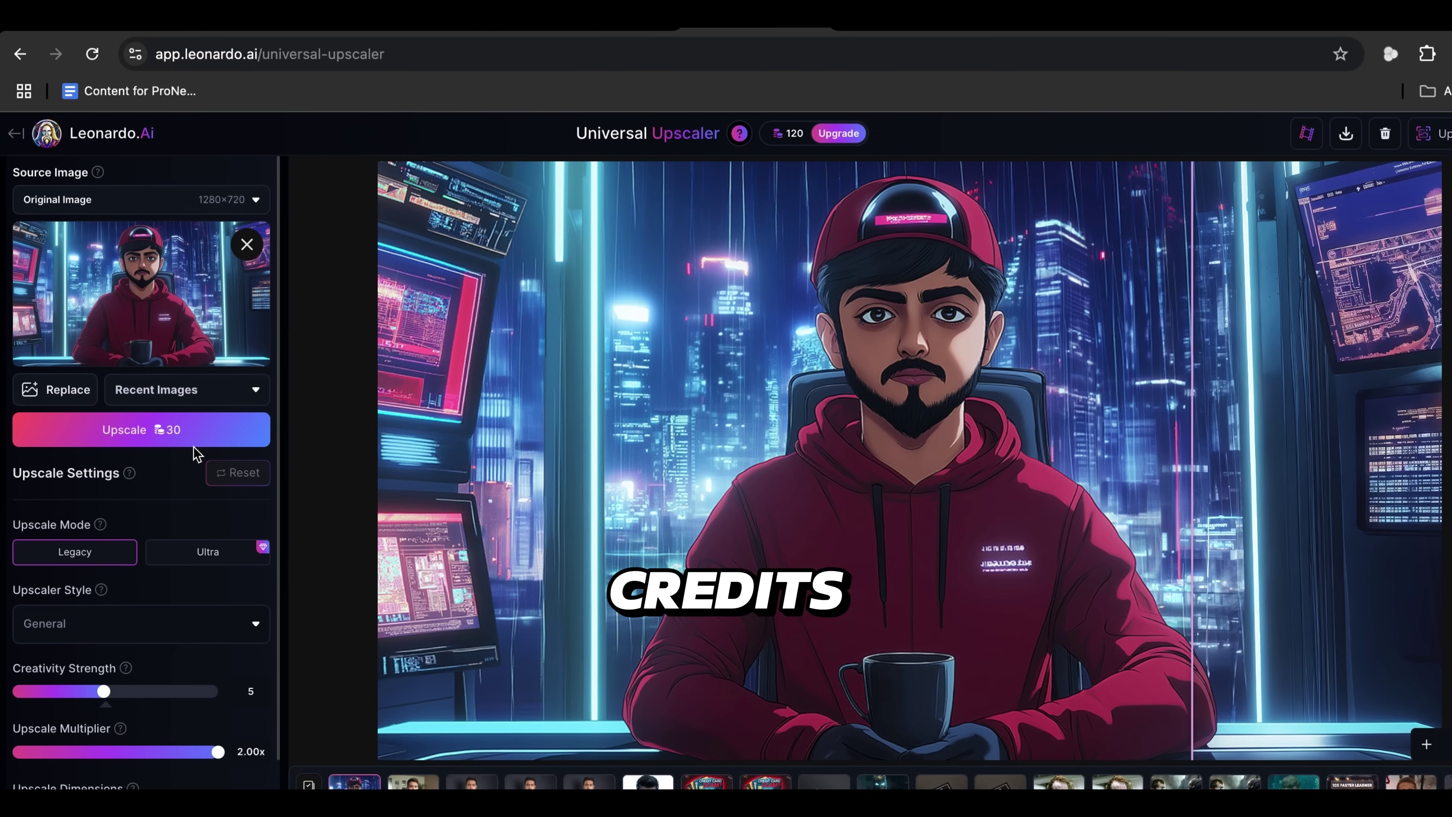
{"action": "scroll", "coordinate": [183, 444], "scroll_direction": "down", "scroll_amount": 3}
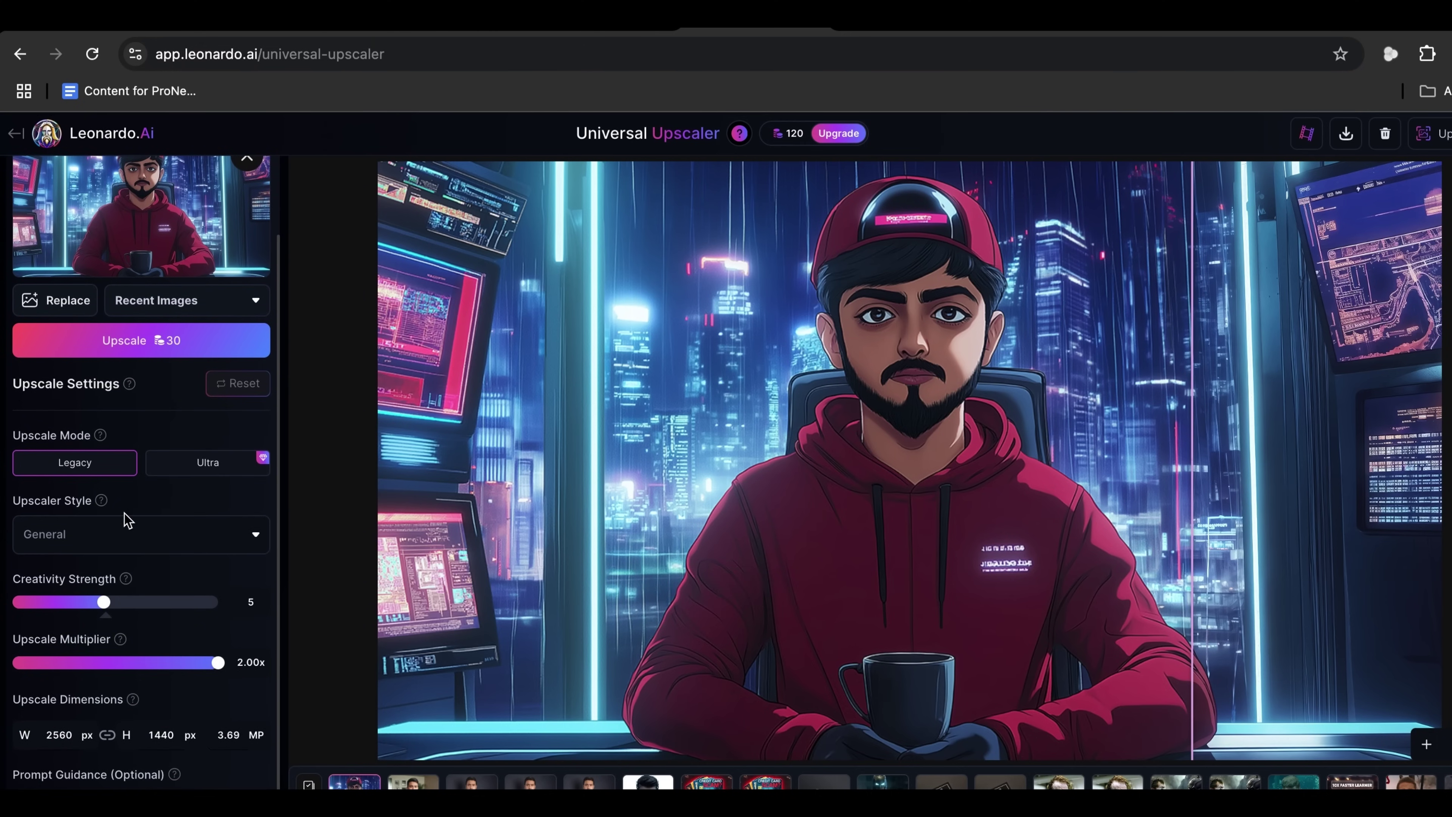
{"action": "left_click", "coordinate": [75, 538]}
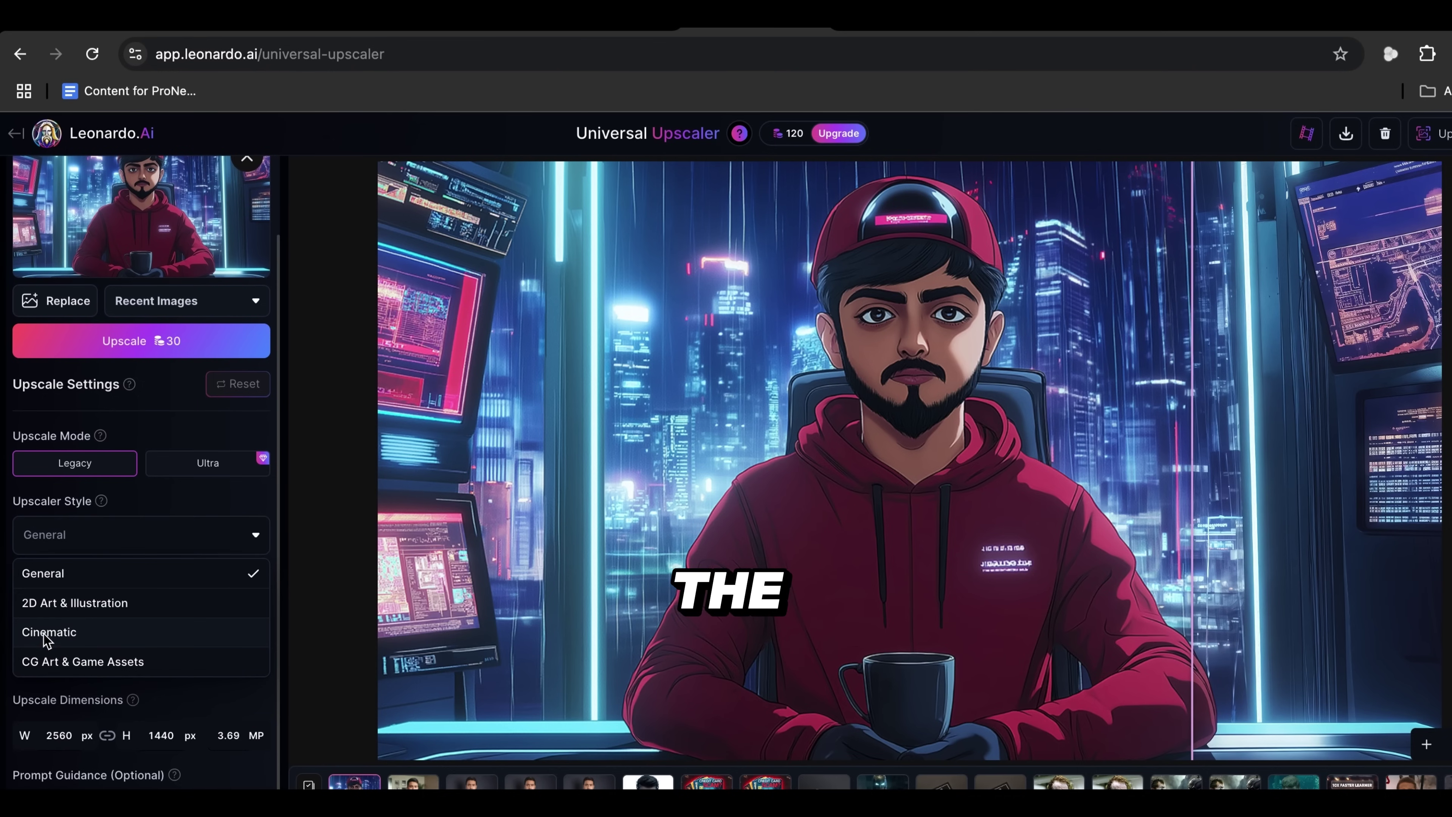
{"action": "left_click", "coordinate": [71, 635]}
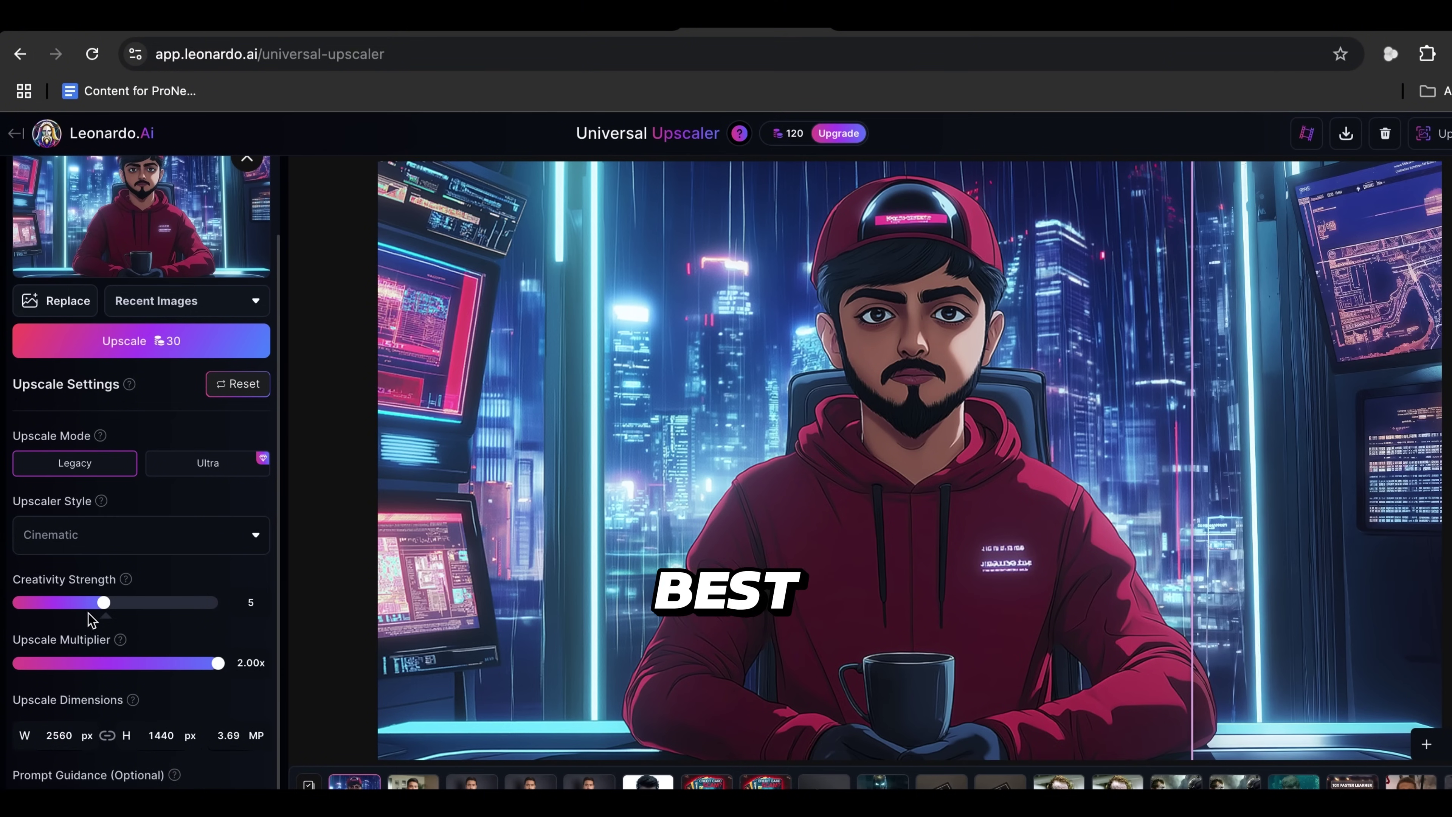
{"action": "left_click_drag", "start_coordinate": [103, 604], "coordinate": [59, 604]}
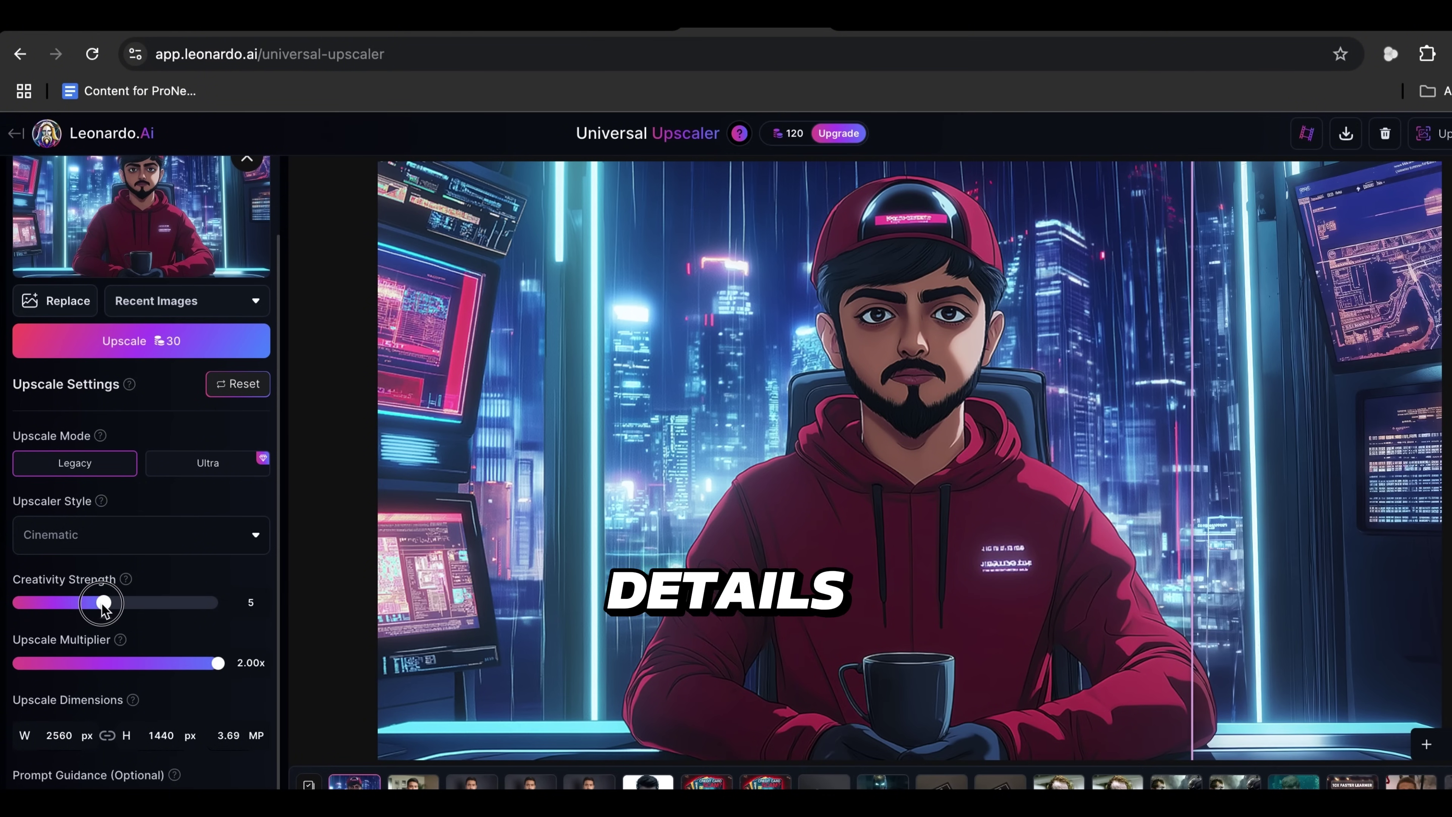
{"action": "left_click_drag", "start_coordinate": [105, 606], "coordinate": [133, 608]}
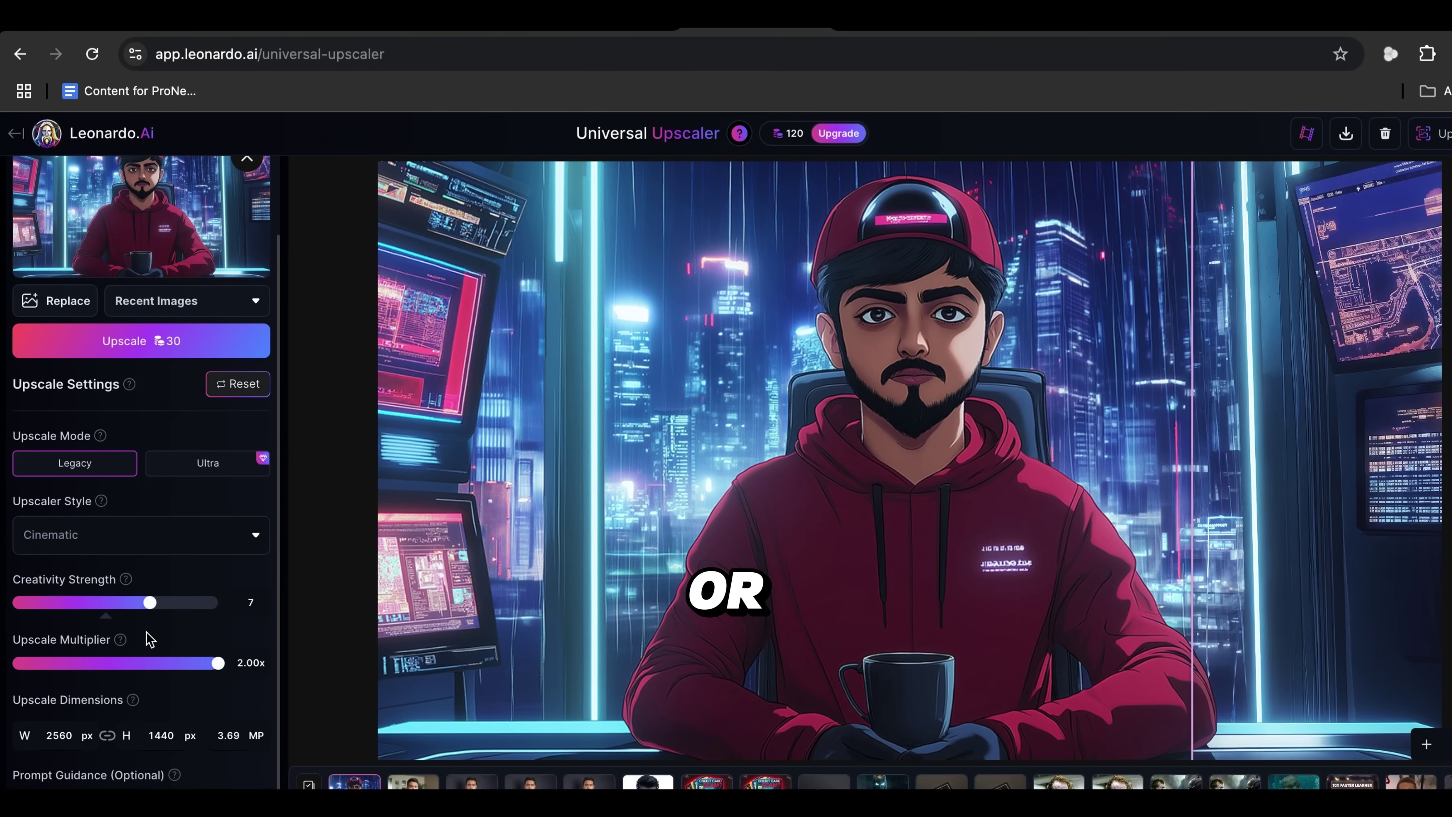
{"action": "left_click", "coordinate": [181, 345]}
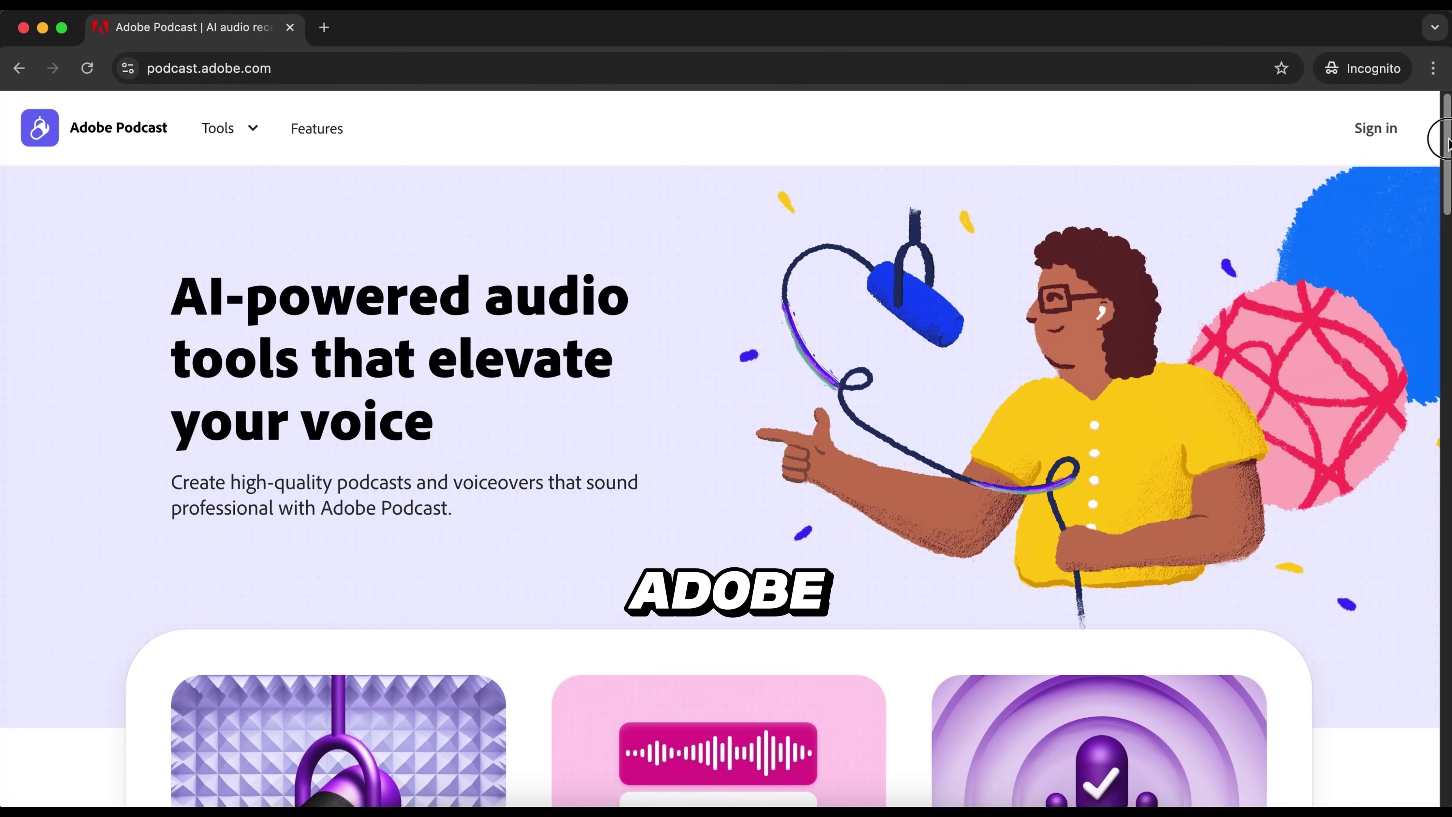
Sign in to Adobe Podcast and scroll to the Enhance Speech, Studio and Mic Check cards
{"action": "left_click_drag", "start_coordinate": [1447, 143], "coordinate": [1446, 686]}
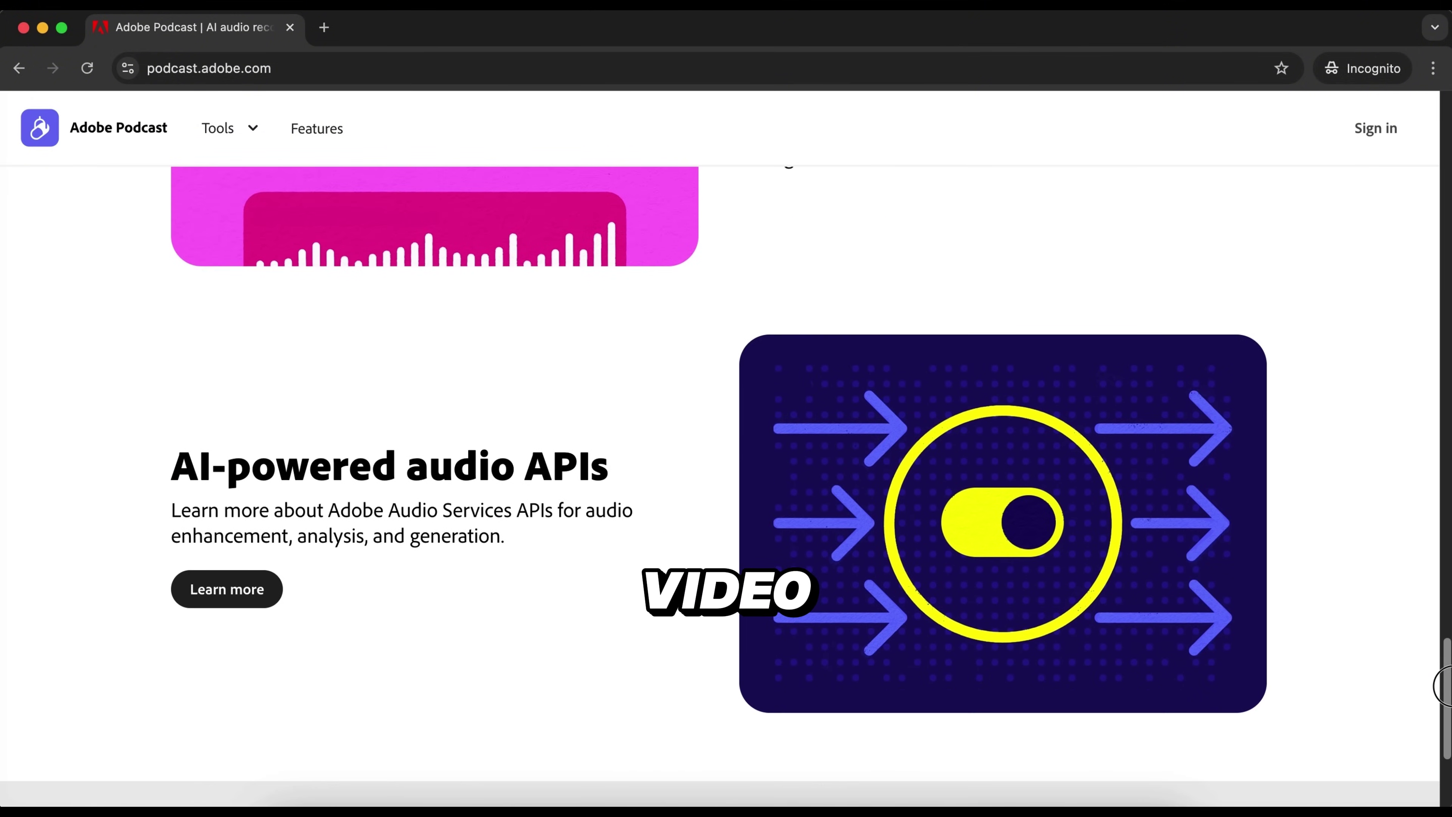
{"action": "left_click", "coordinate": [1375, 130]}
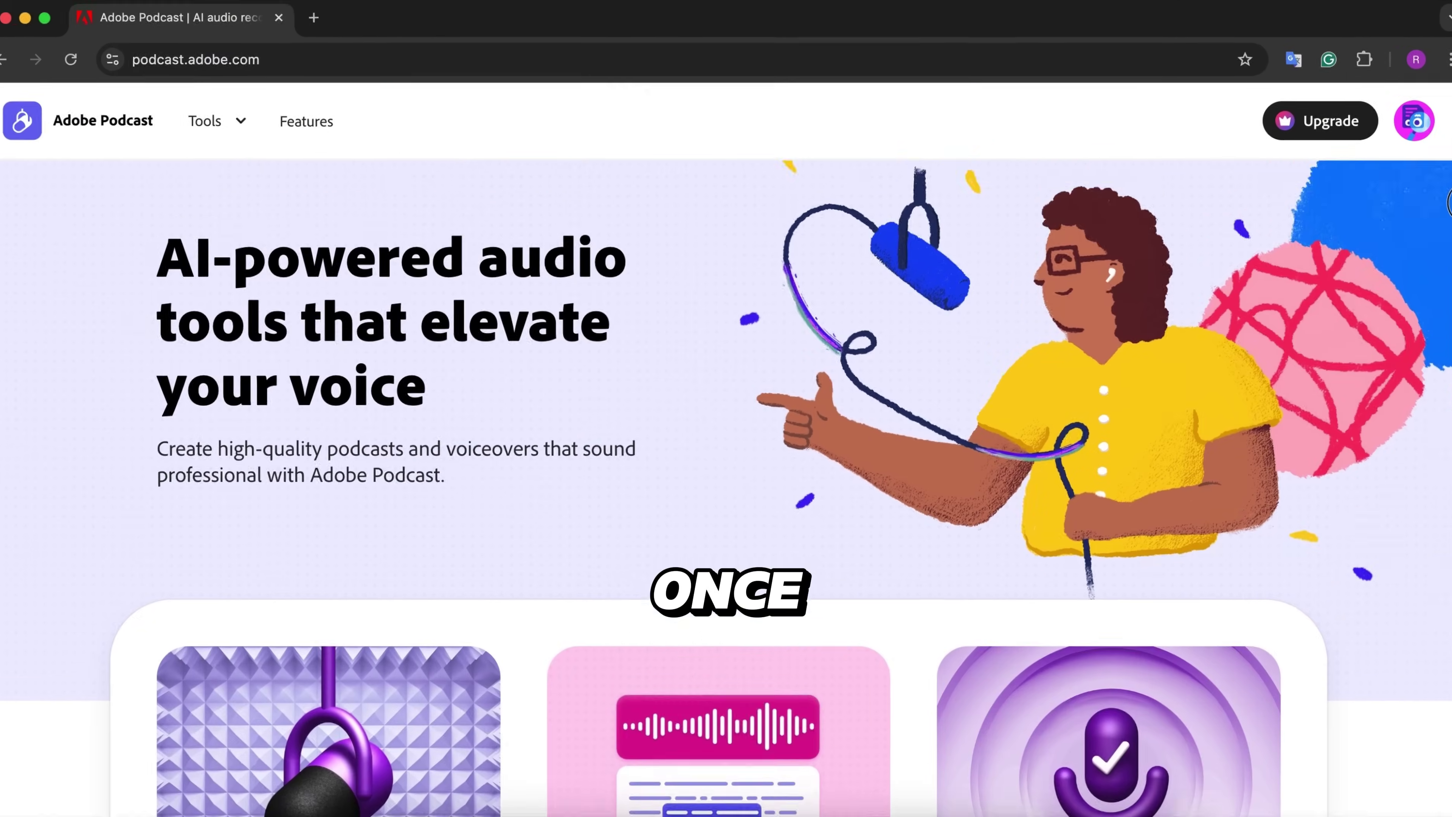
{"action": "left_click_drag", "start_coordinate": [1445, 218], "coordinate": [1432, 284]}
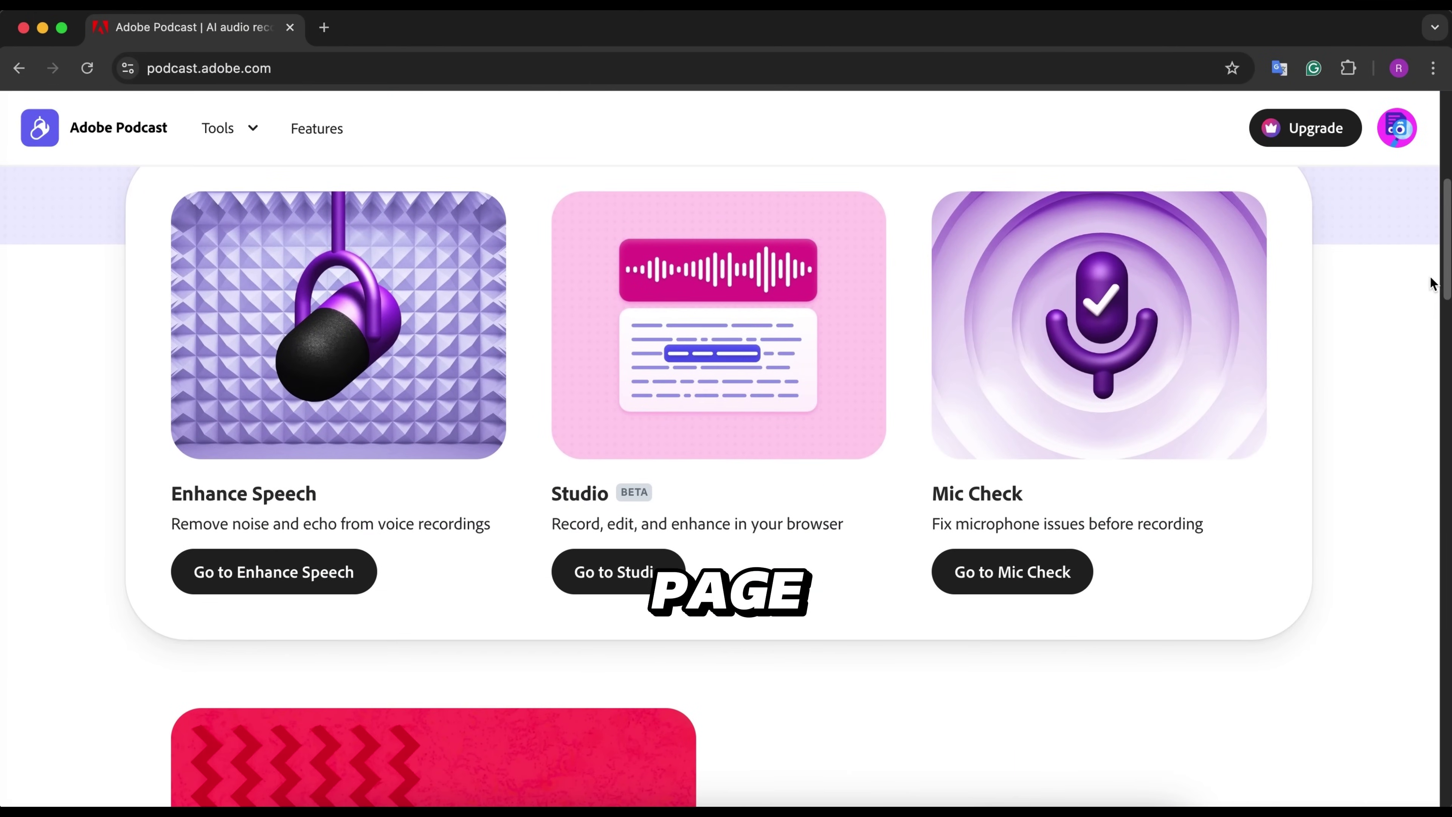
Upload a voice recording to Enhance Speech, play the result and download 'all while (enhanced).wav'
{"action": "left_click", "coordinate": [277, 572]}
{"action": "scroll", "coordinate": [821, 406], "scroll_direction": "down", "scroll_amount": 2}
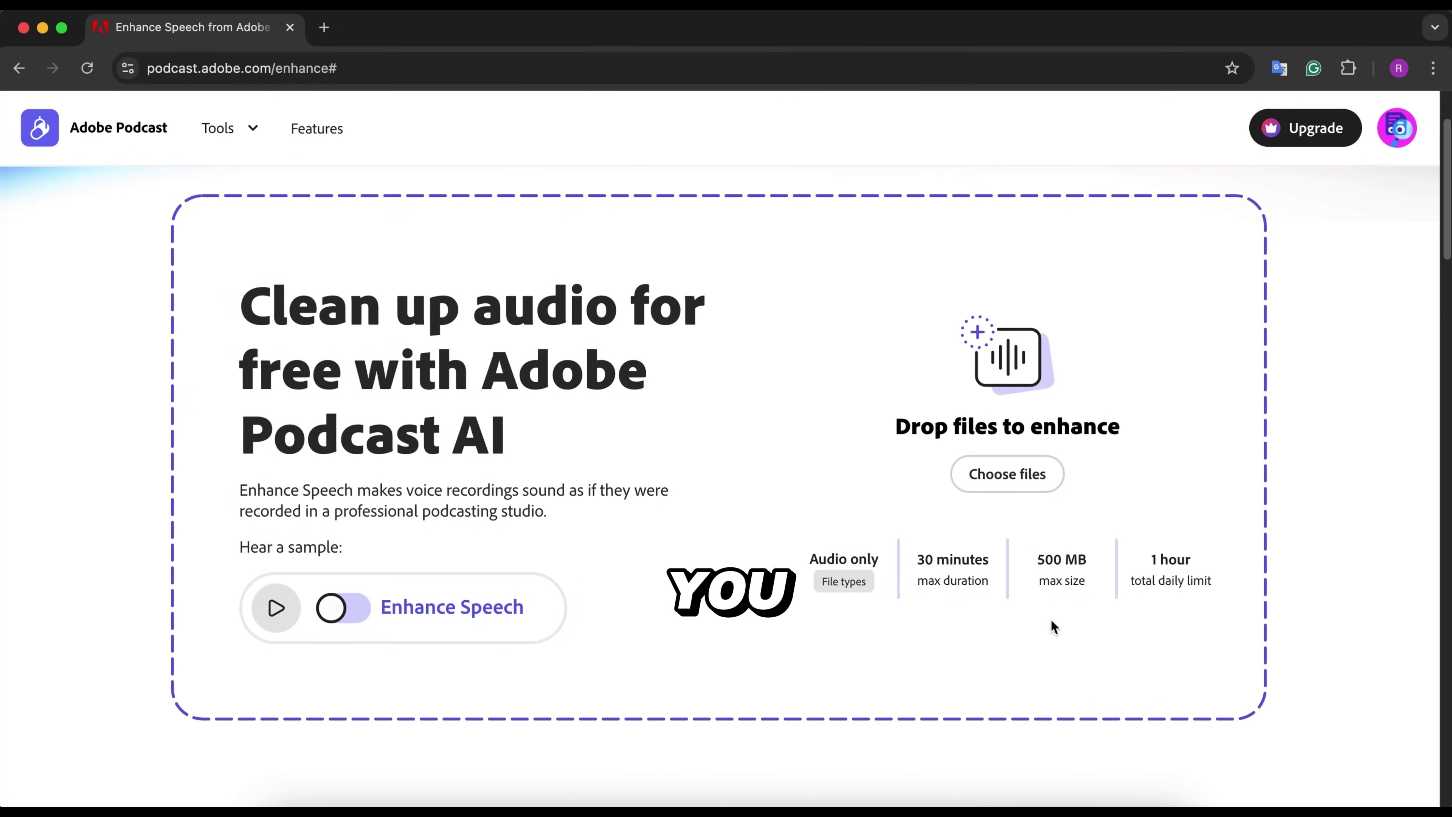
{"action": "left_click", "coordinate": [1007, 474]}
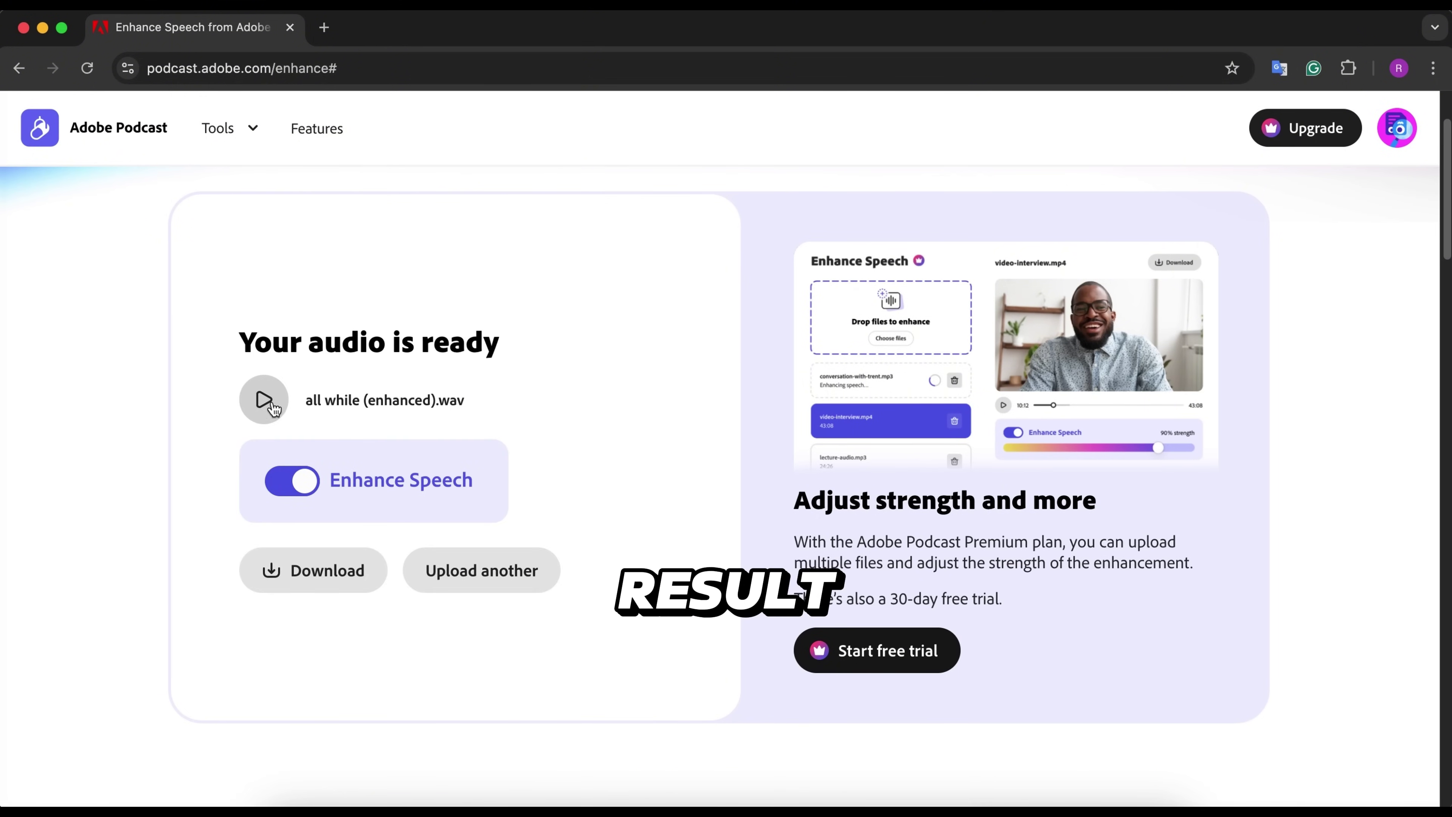
{"action": "left_click", "coordinate": [264, 400]}
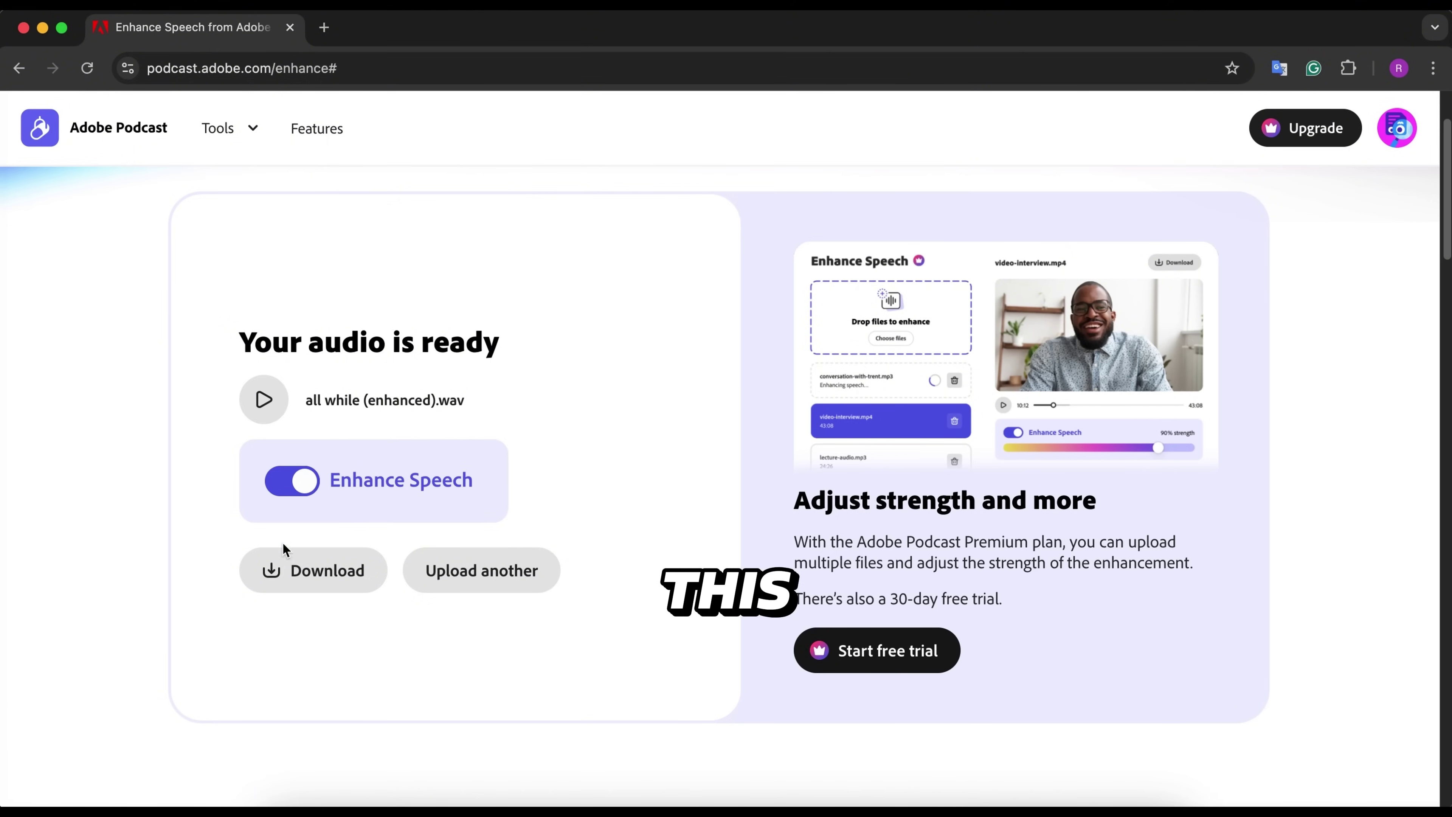
{"action": "left_click", "coordinate": [291, 568]}
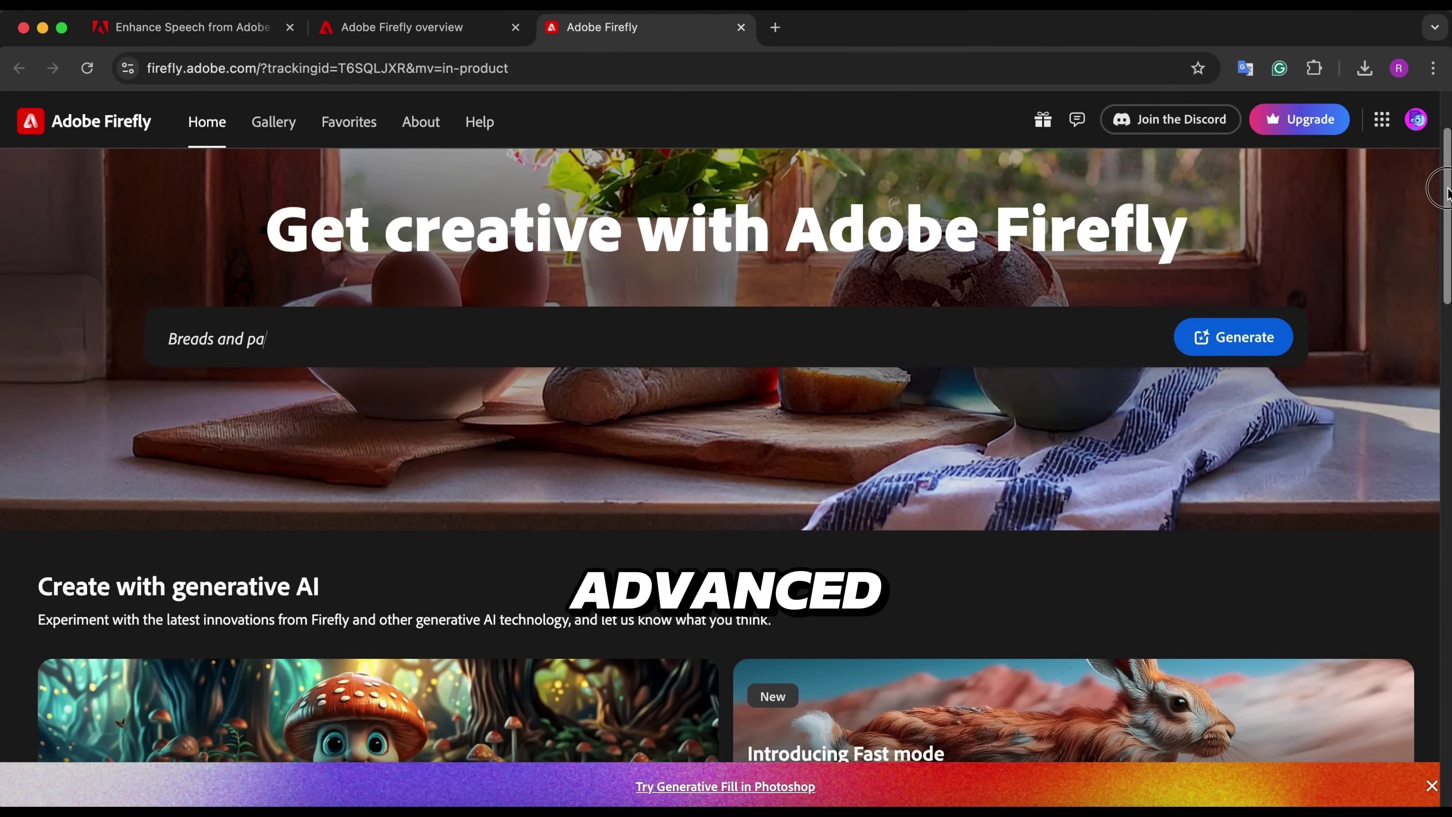
Browse Firefly's tool cards and slide the carousel back to its start
{"action": "left_click_drag", "start_coordinate": [1446, 192], "coordinate": [1432, 387]}
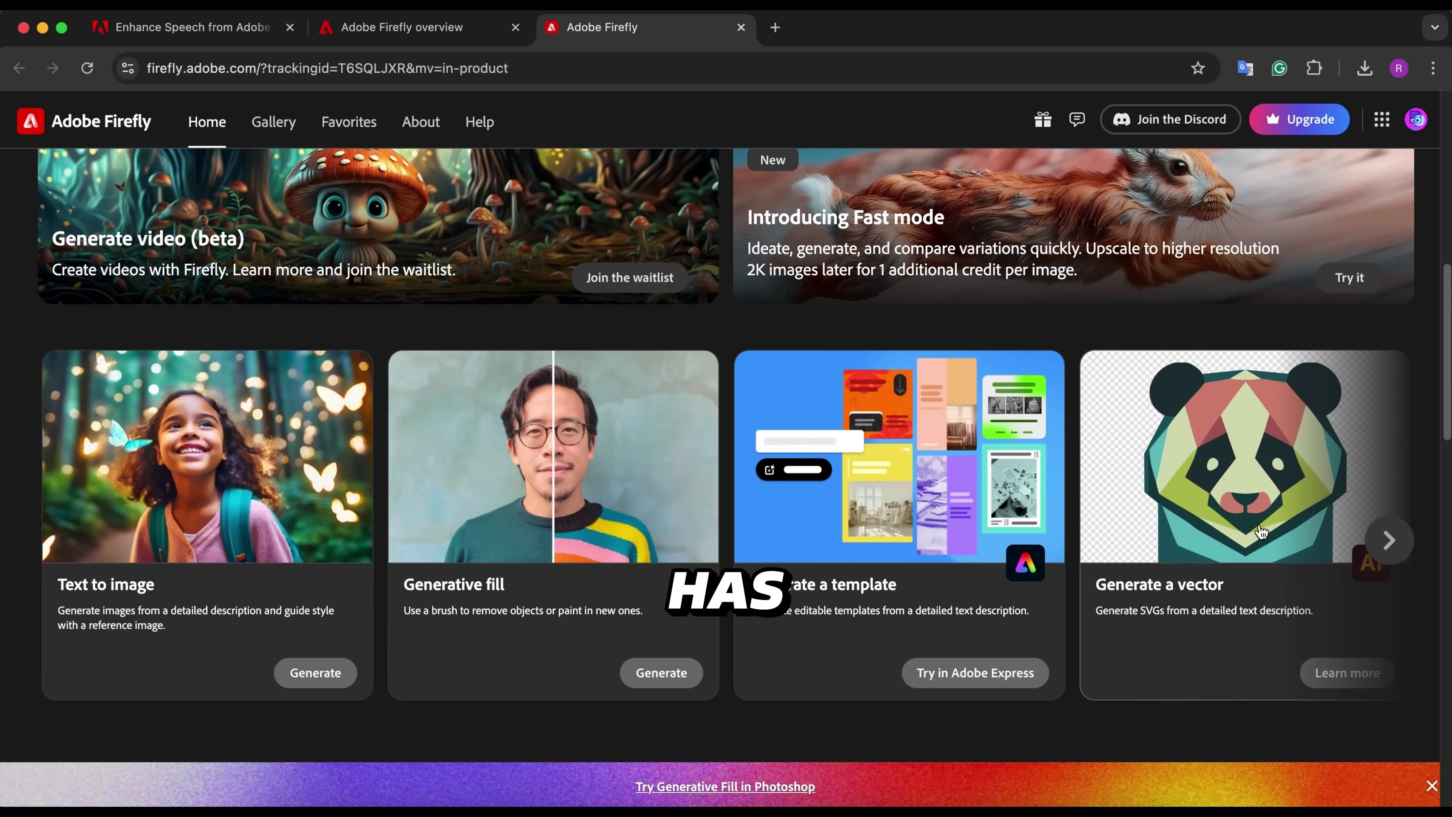
{"action": "scroll", "coordinate": [1262, 531], "scroll_direction": "right", "scroll_amount": 5}
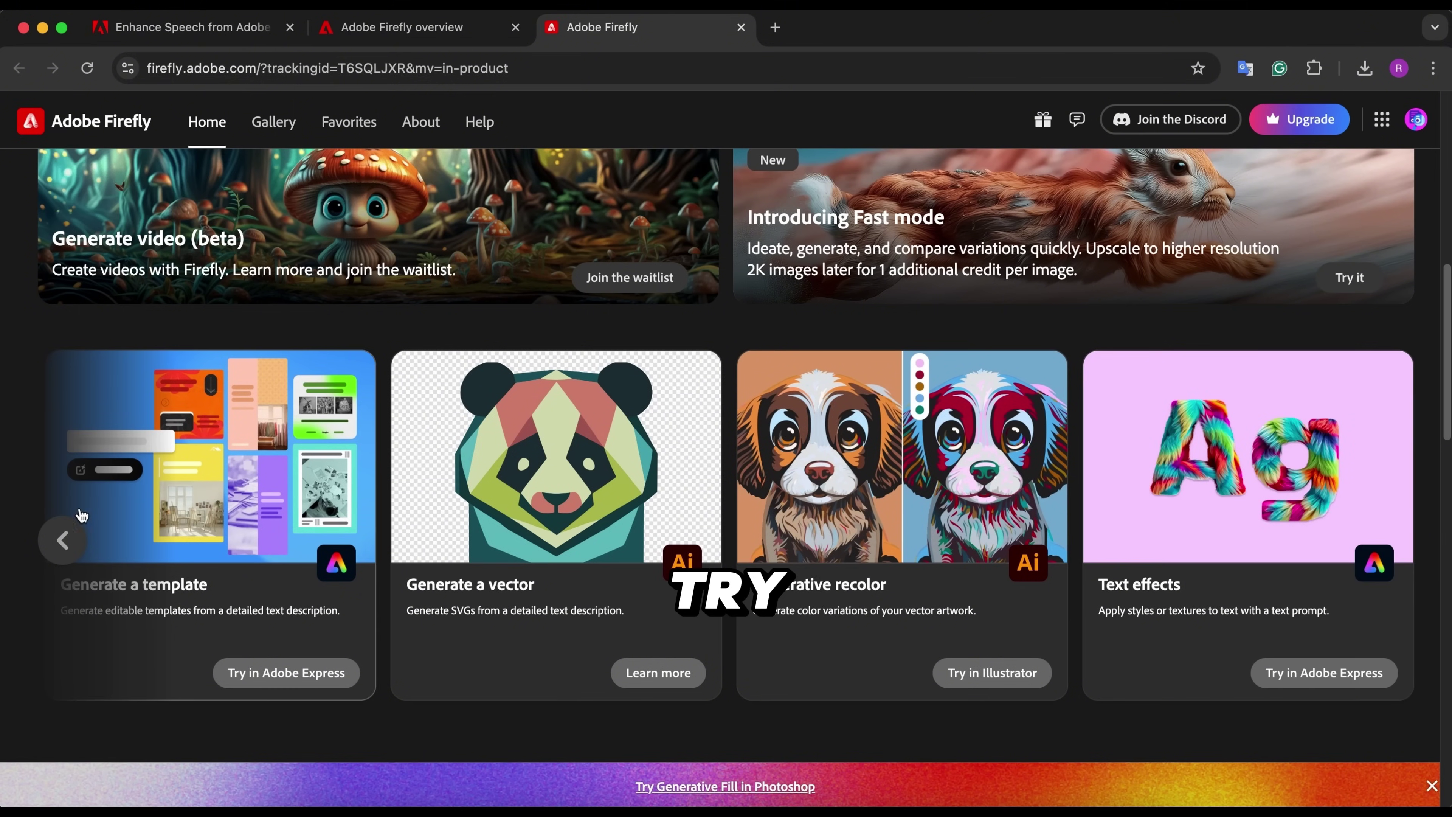
{"action": "left_click", "coordinate": [64, 537]}
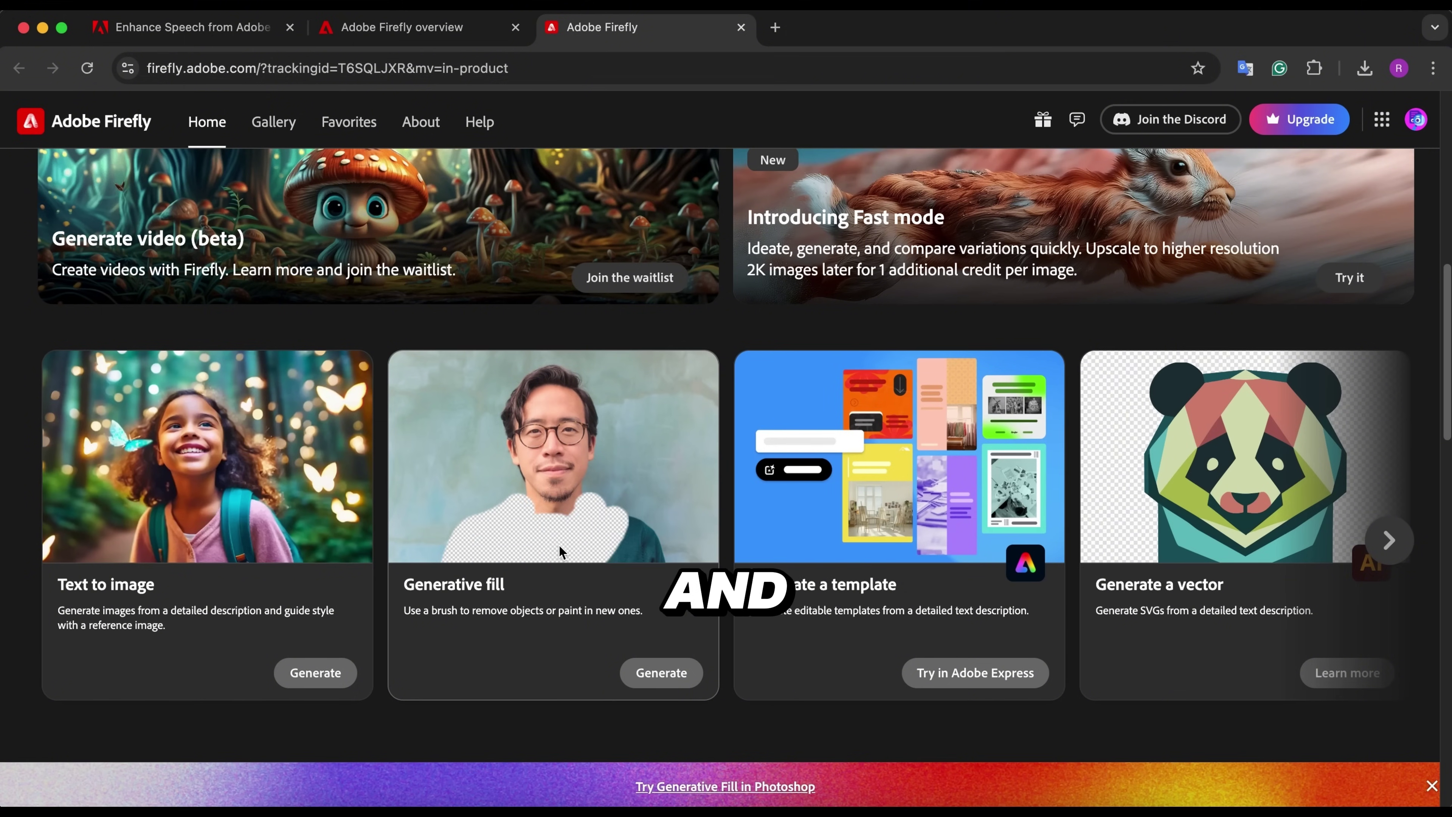
Open the Generative fill workspace and upload the cyberpunk portrait
{"action": "left_click", "coordinate": [646, 670]}
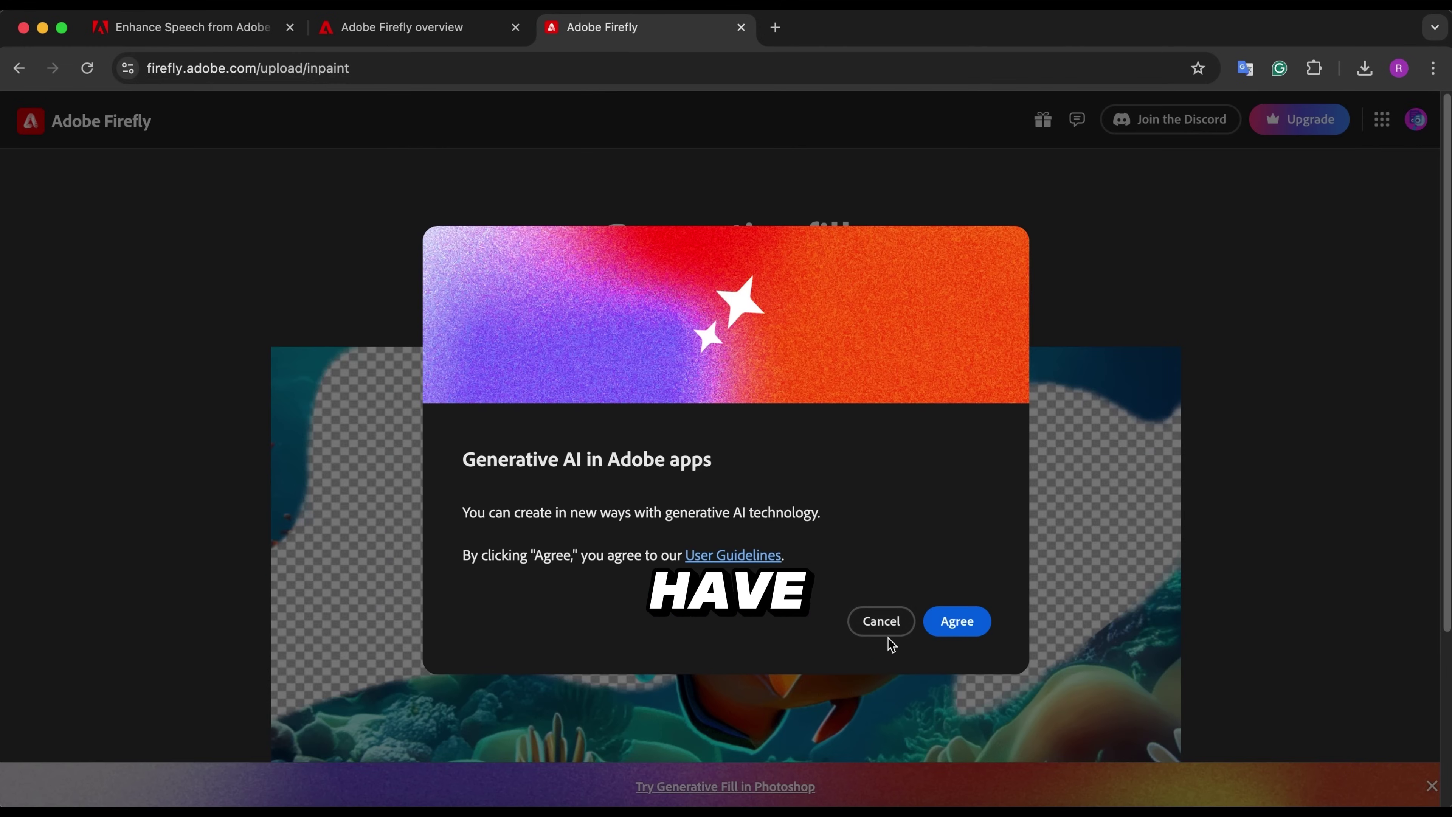
{"action": "left_click", "coordinate": [953, 621]}
{"action": "left_click", "coordinate": [1432, 786]}
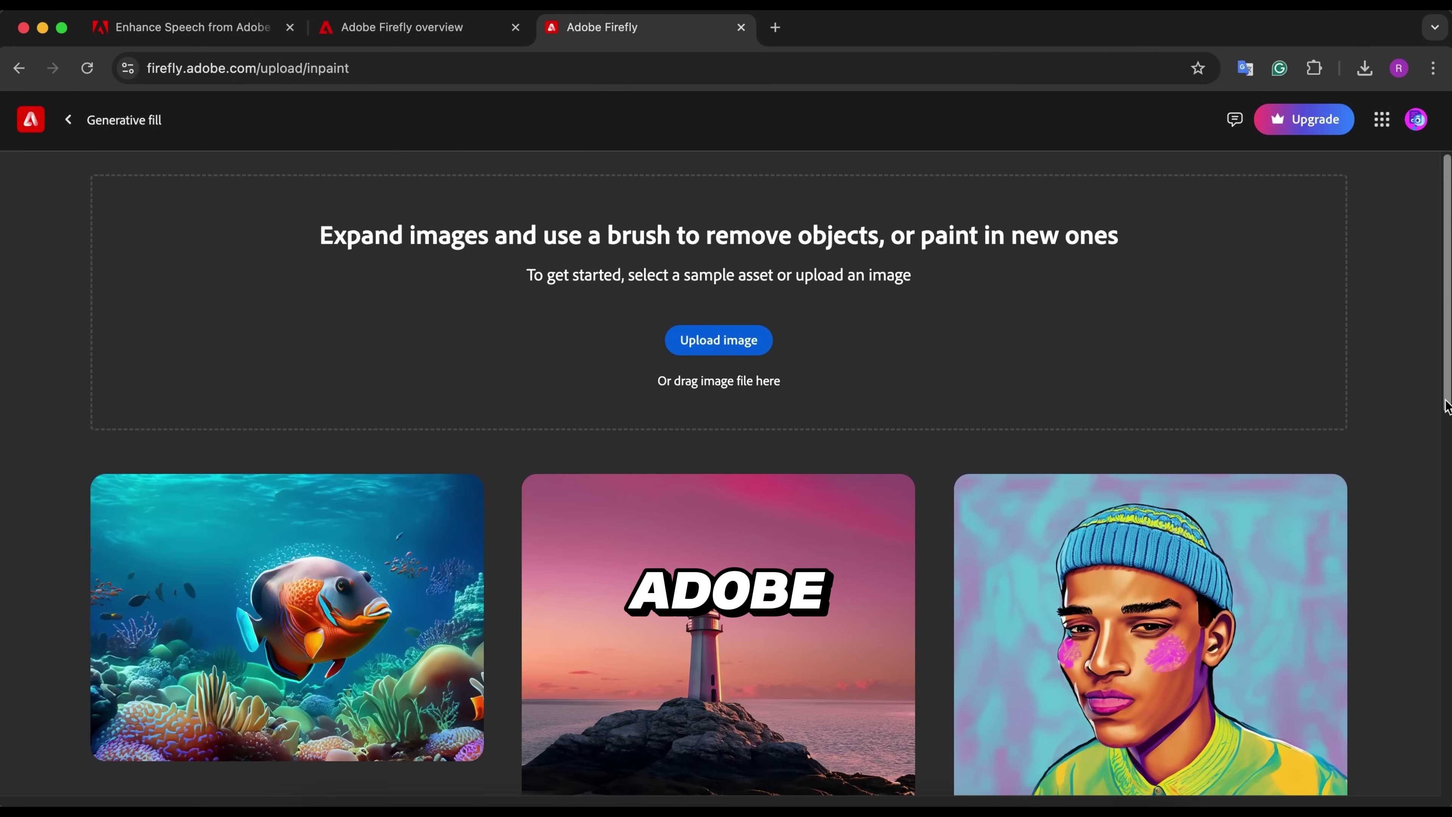
{"action": "scroll", "coordinate": [1395, 629], "scroll_direction": "down", "scroll_amount": 2}
{"action": "left_click", "coordinate": [719, 285]}
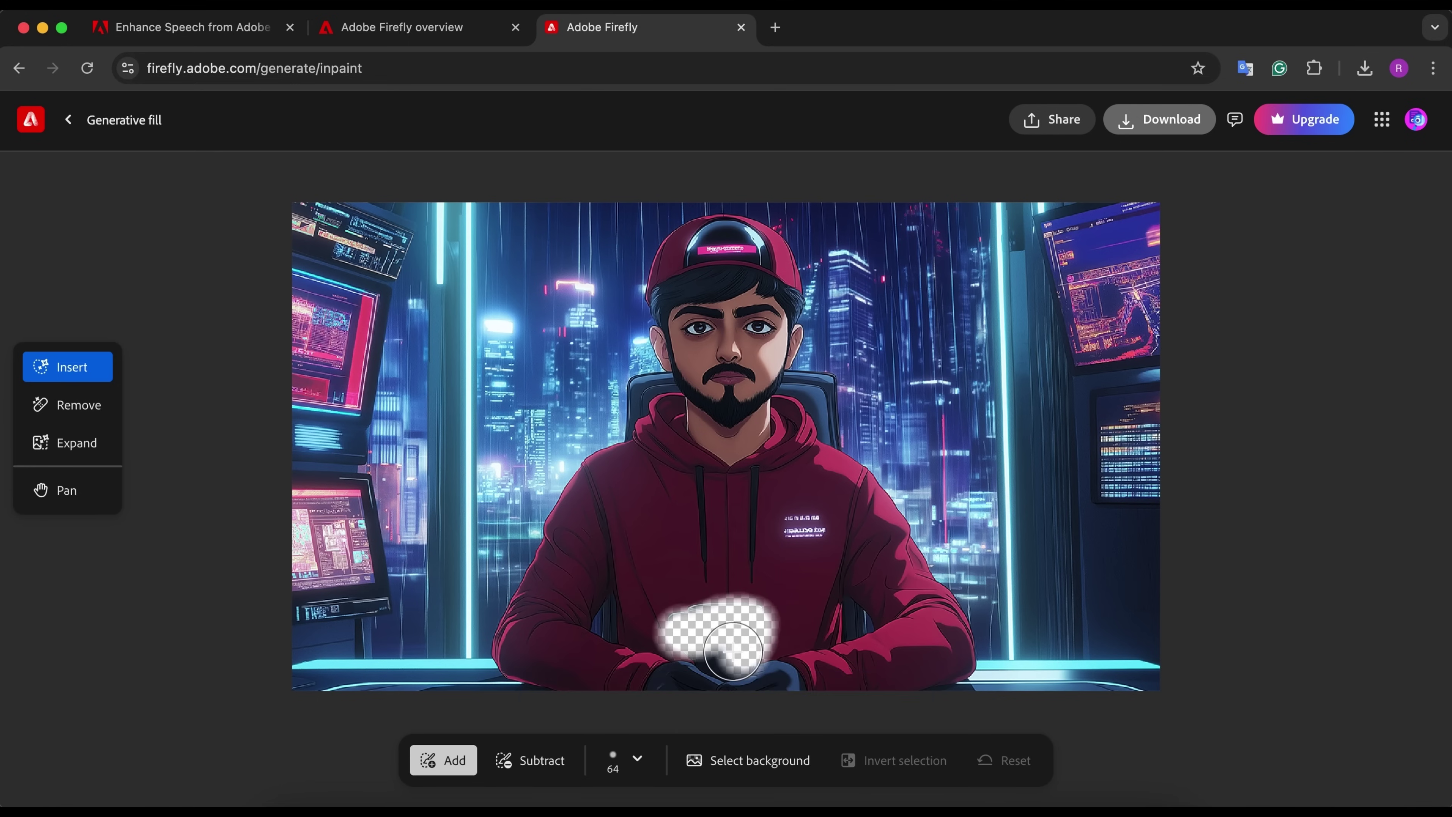
Mask the man's hands, generate a red cup there, and pick the third variation
{"action": "left_click_drag", "start_coordinate": [733, 650], "coordinate": [722, 664]}
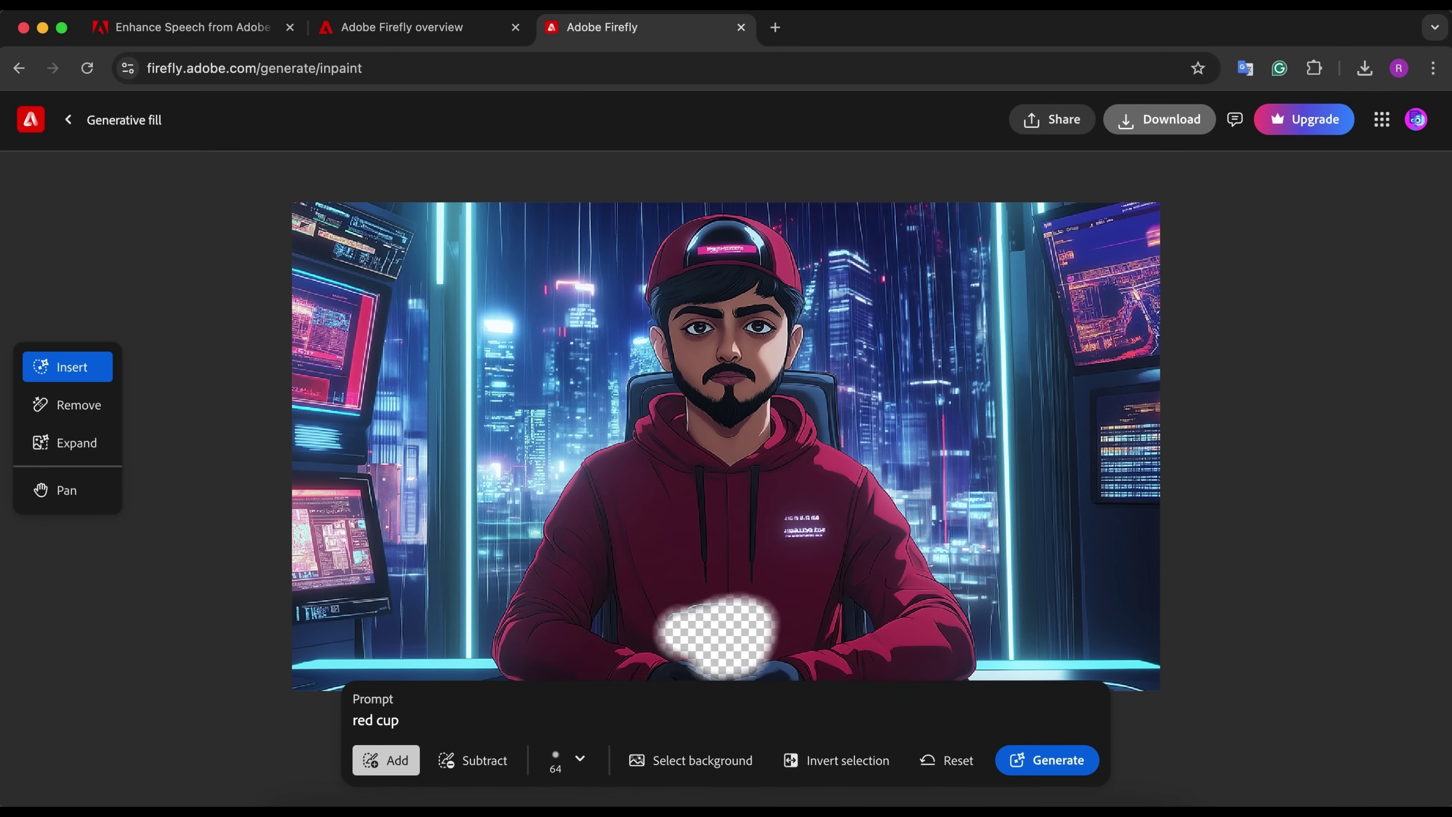
{"action": "left_click", "coordinate": [1010, 763]}
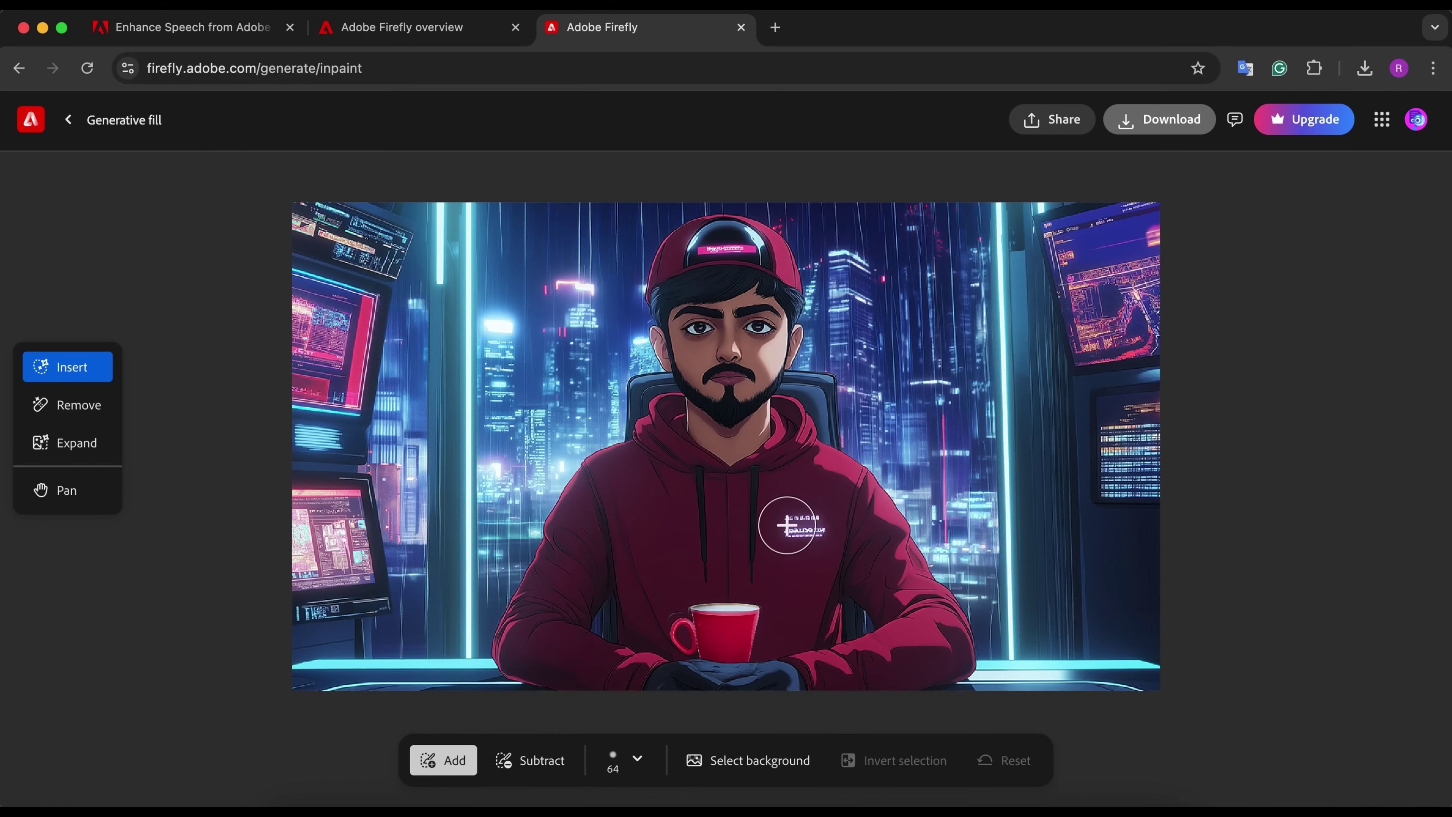
{"action": "left_click", "coordinate": [817, 533]}
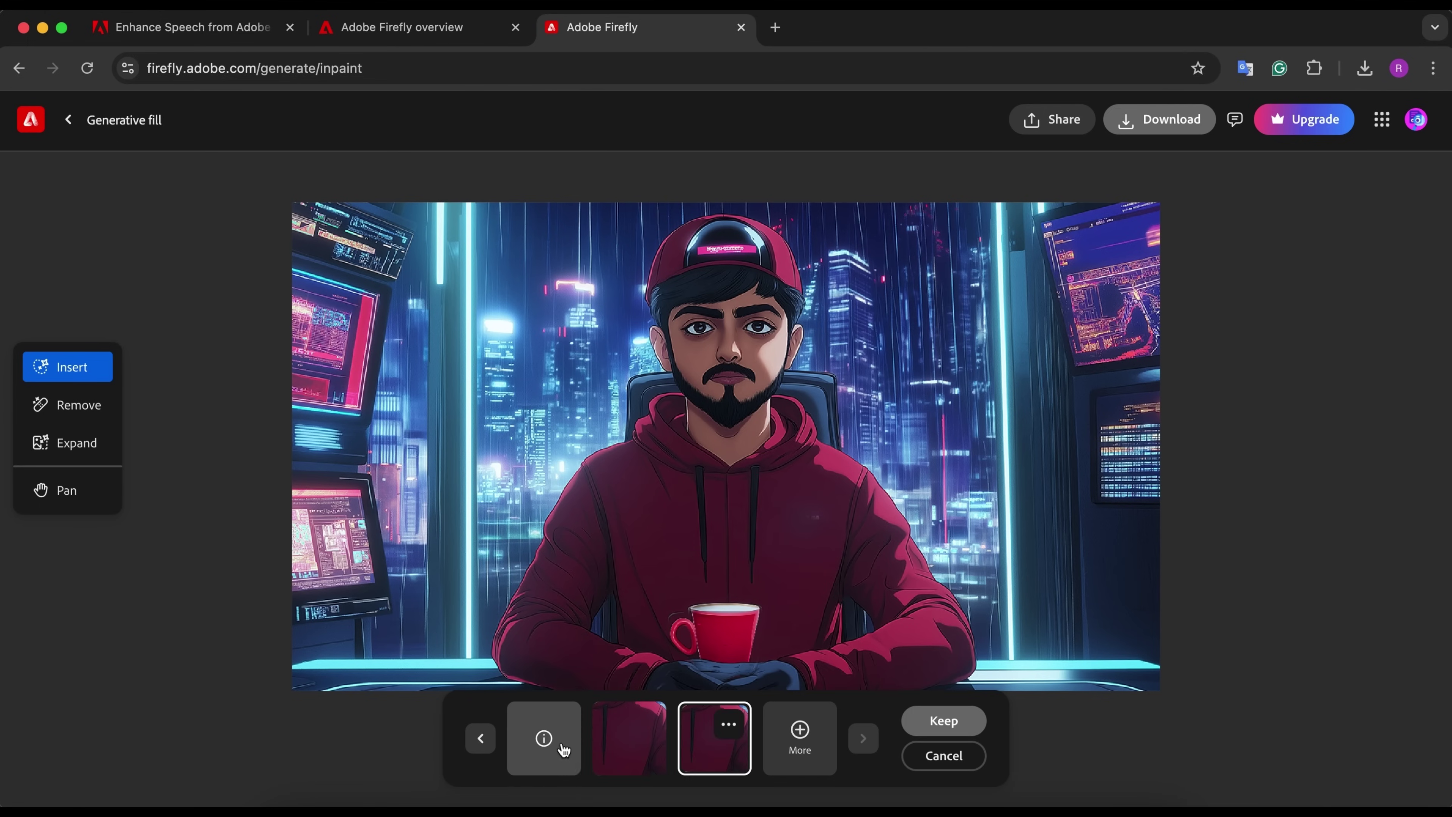
{"action": "left_click", "coordinate": [720, 758]}
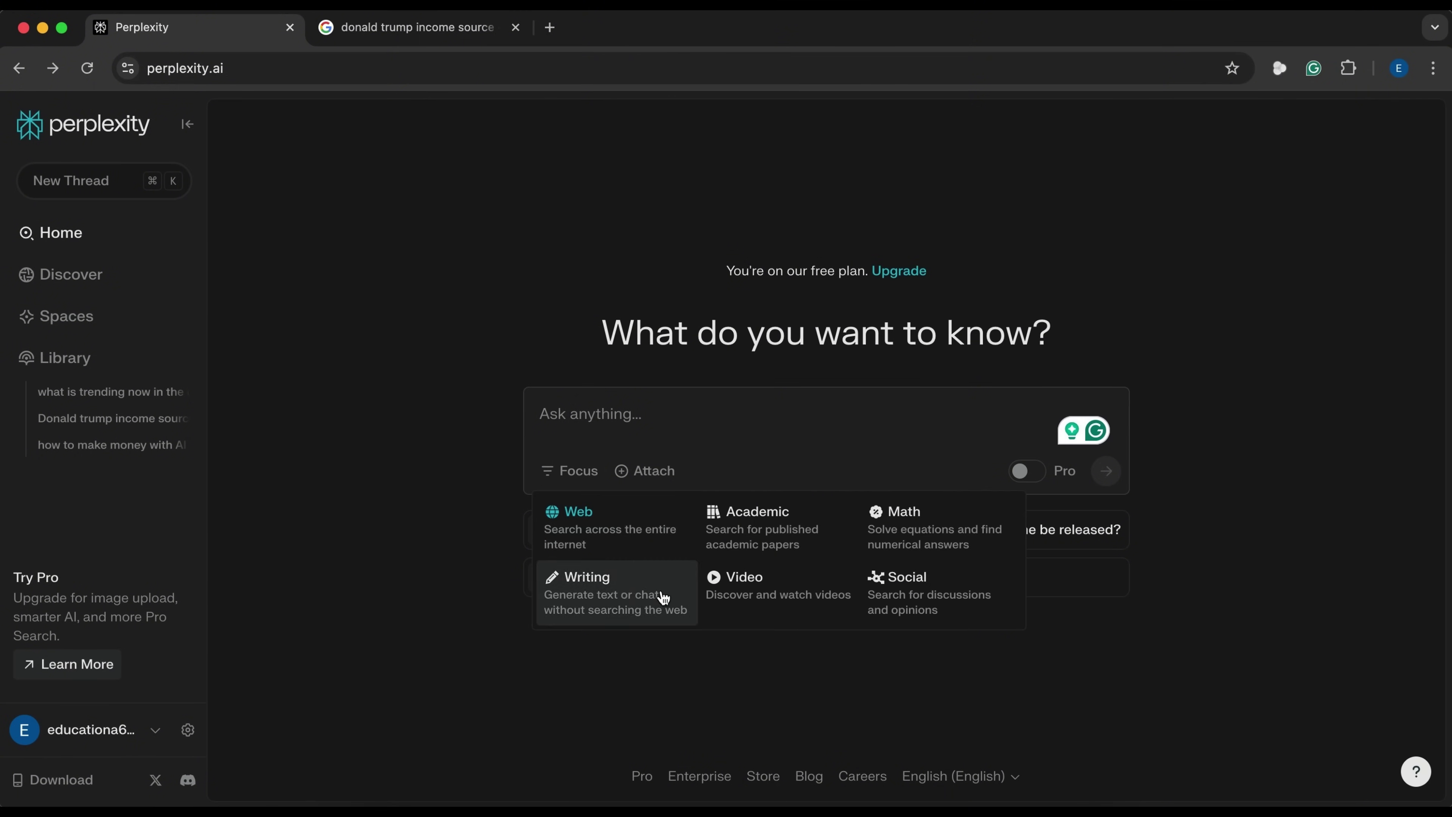
Search 'how to make money with AI' with Focus set to Video and skim the answer
{"action": "left_click", "coordinate": [737, 595]}
{"action": "type", "text": "how to make money with AI"}
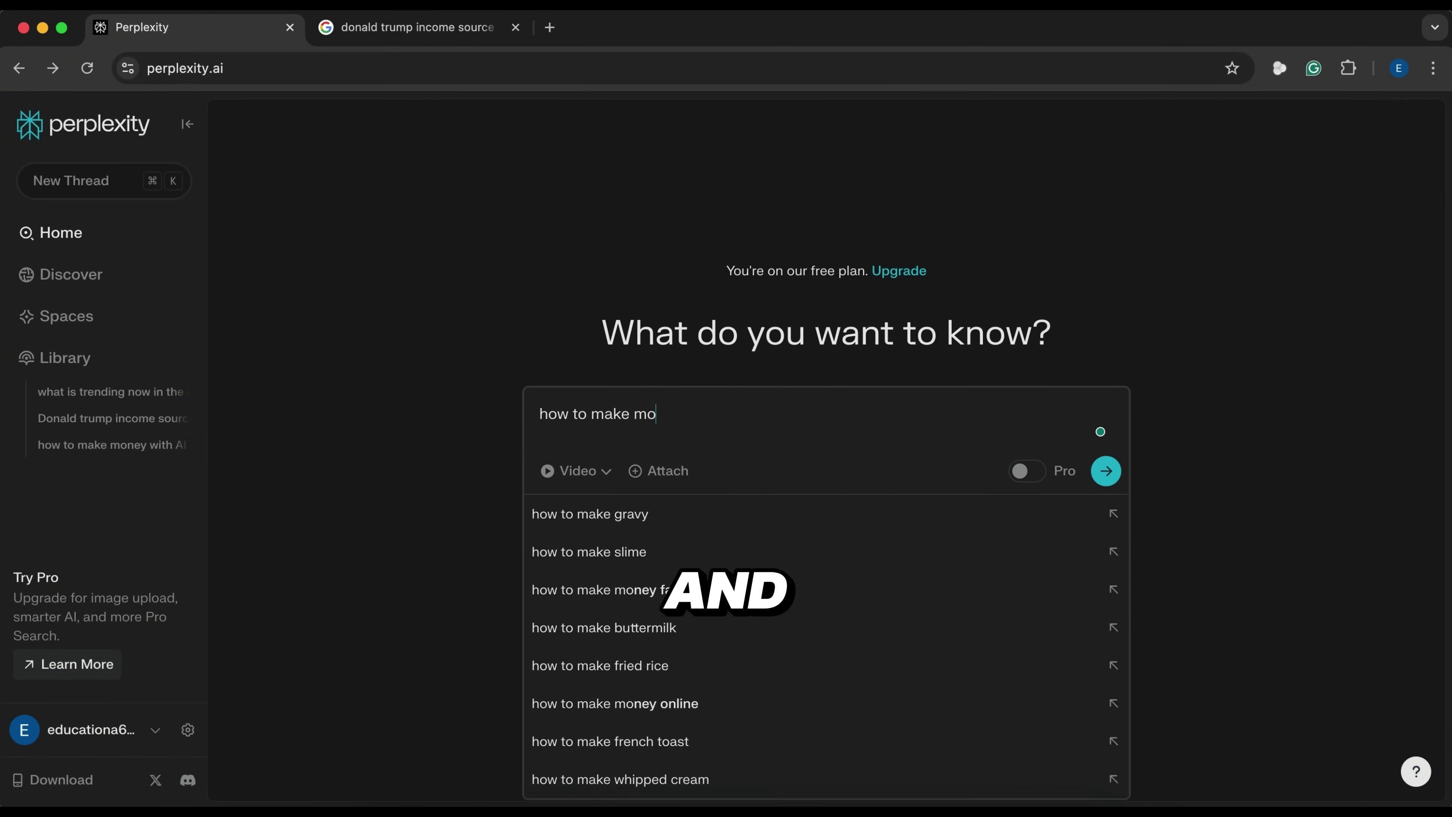
{"action": "key", "text": "Return"}
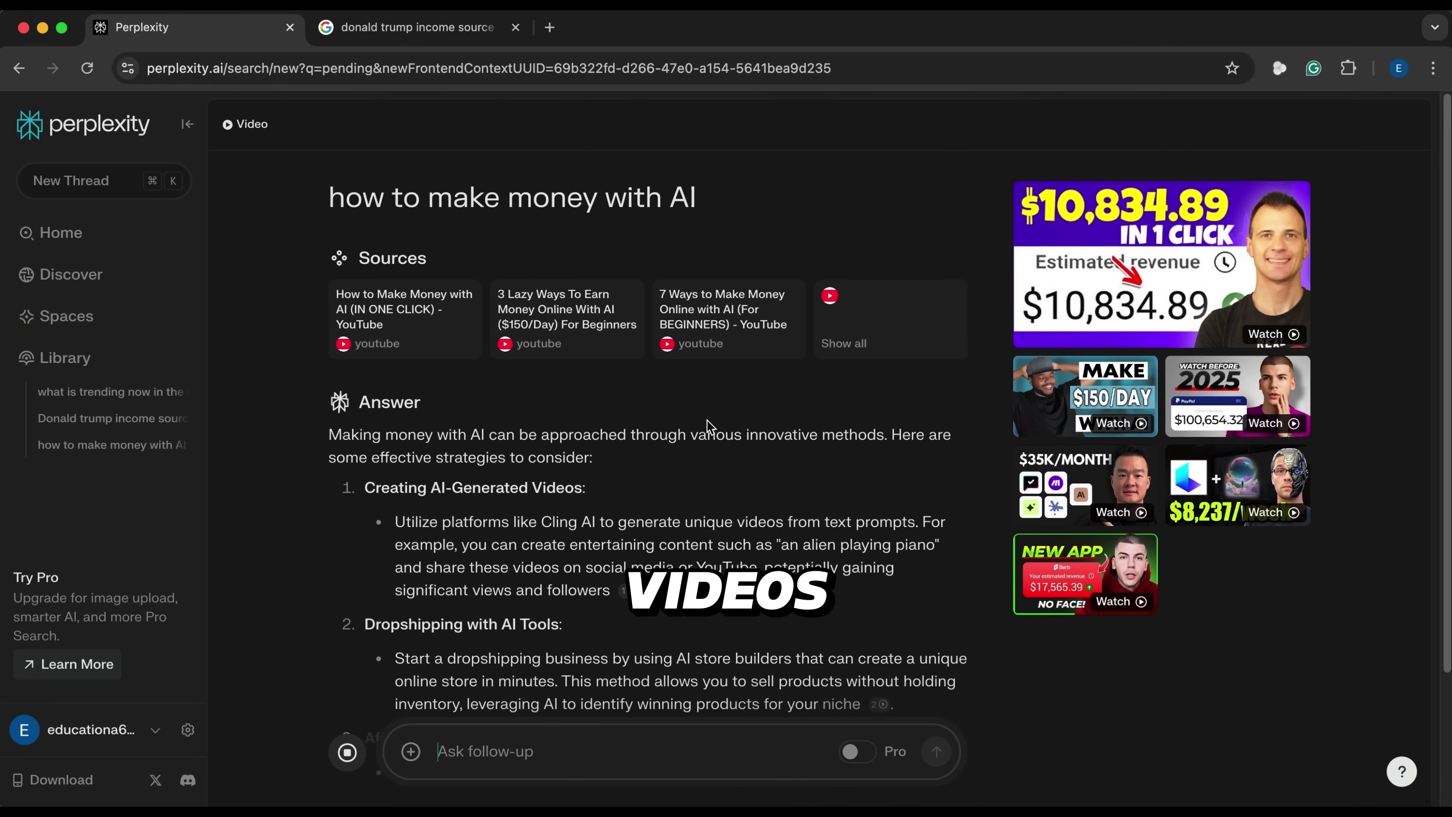
{"action": "scroll", "coordinate": [515, 434], "scroll_direction": "down", "scroll_amount": 4}
{"action": "scroll", "coordinate": [484, 456], "scroll_direction": "down", "scroll_amount": 10}
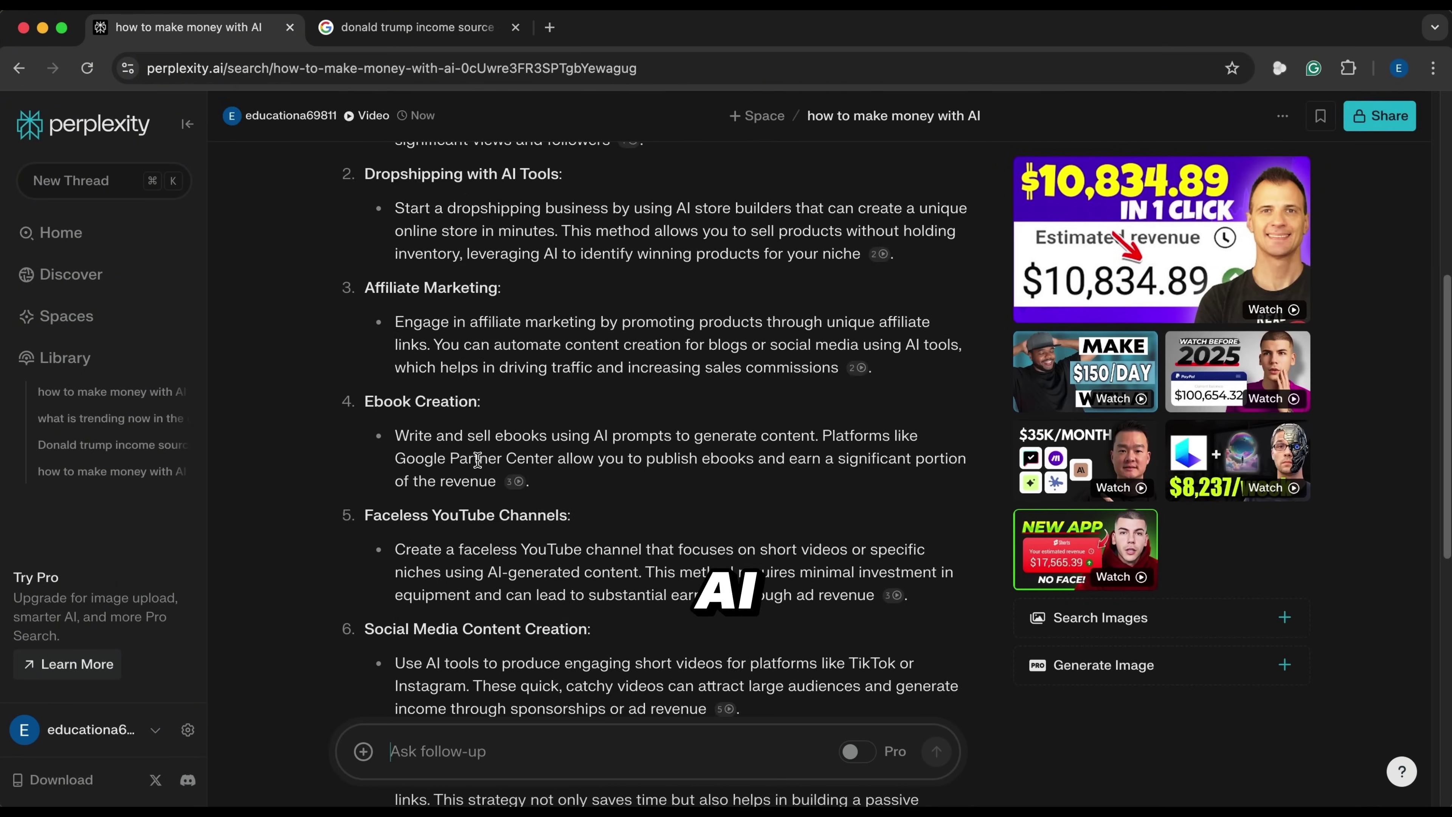
{"action": "scroll", "coordinate": [609, 519], "scroll_direction": "up", "scroll_amount": 14}
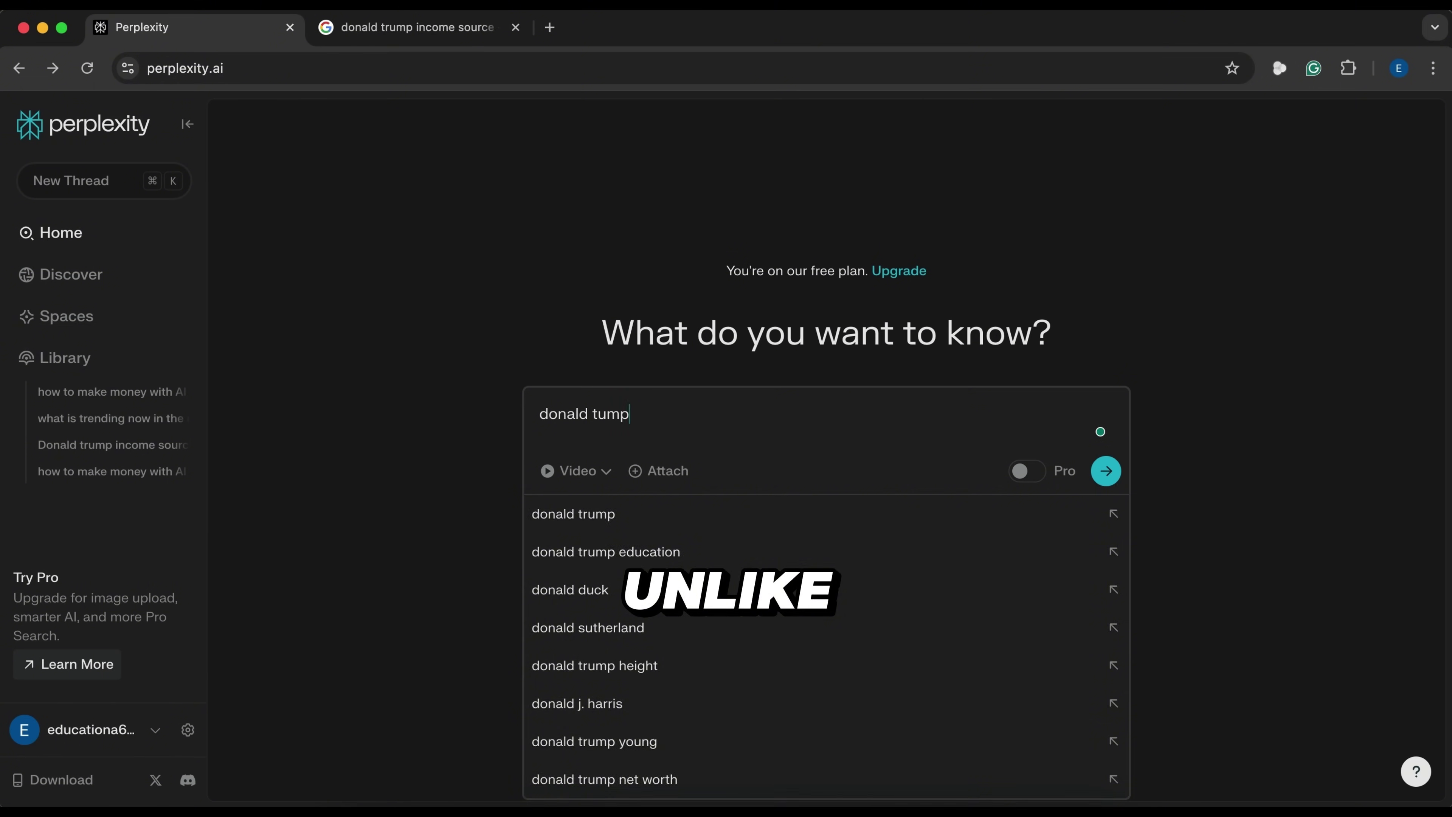
Search 'donald tump income source' and read through the answer
{"action": "type", "text": "income sourc"}
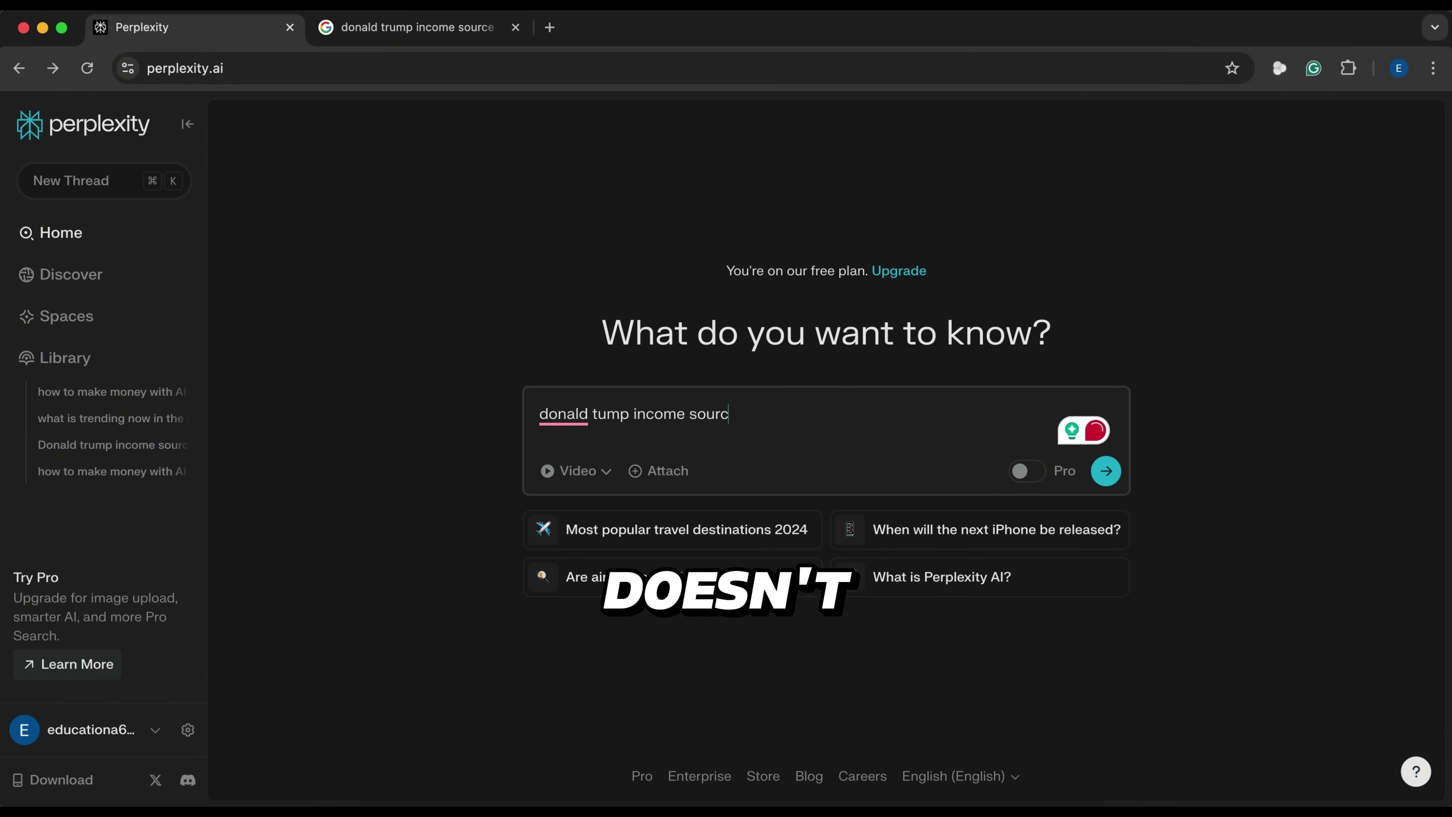
{"action": "type", "text": "e"}
{"action": "key", "text": "Return"}
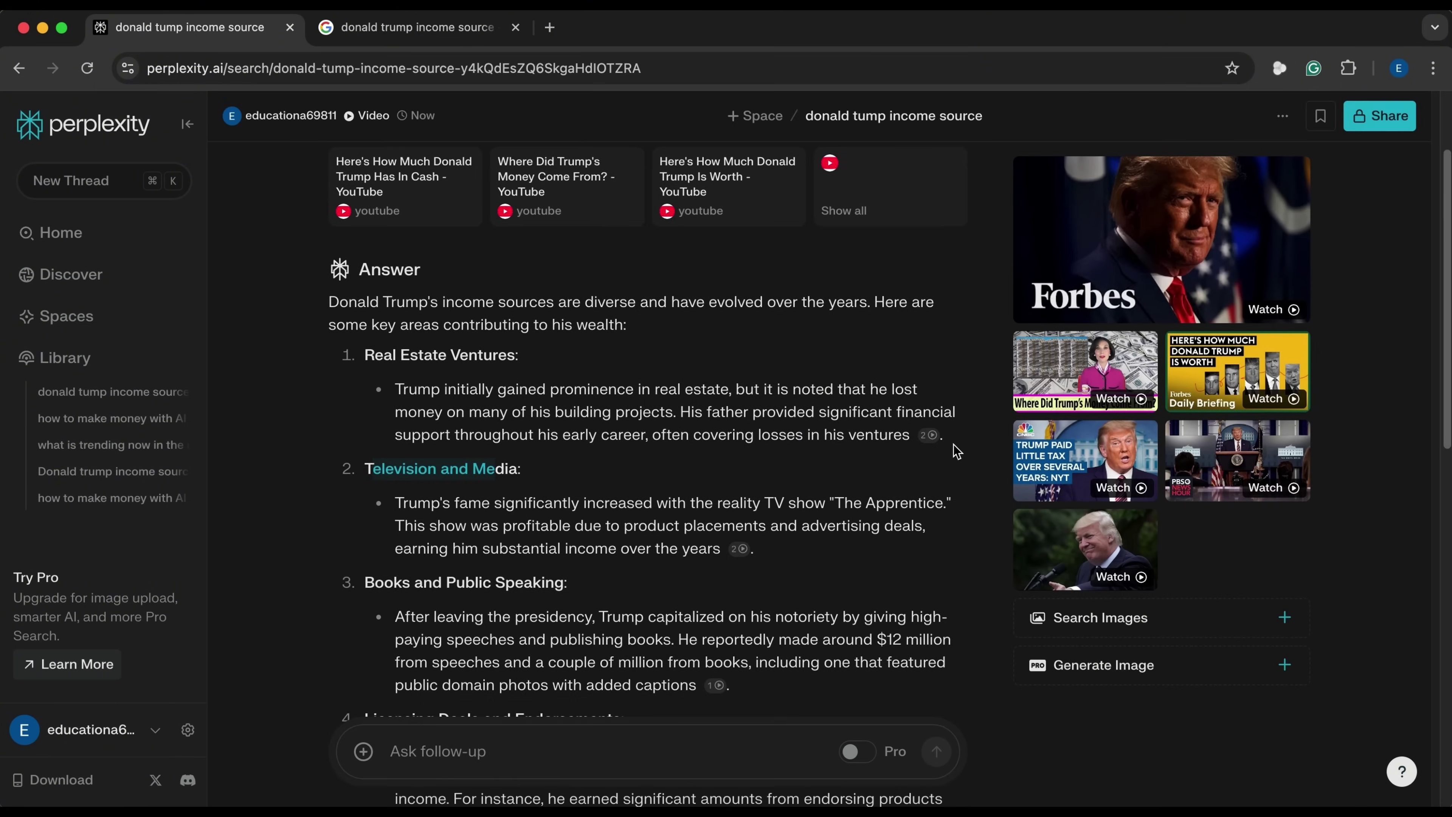
{"action": "scroll", "coordinate": [813, 529], "scroll_direction": "down", "scroll_amount": 3}
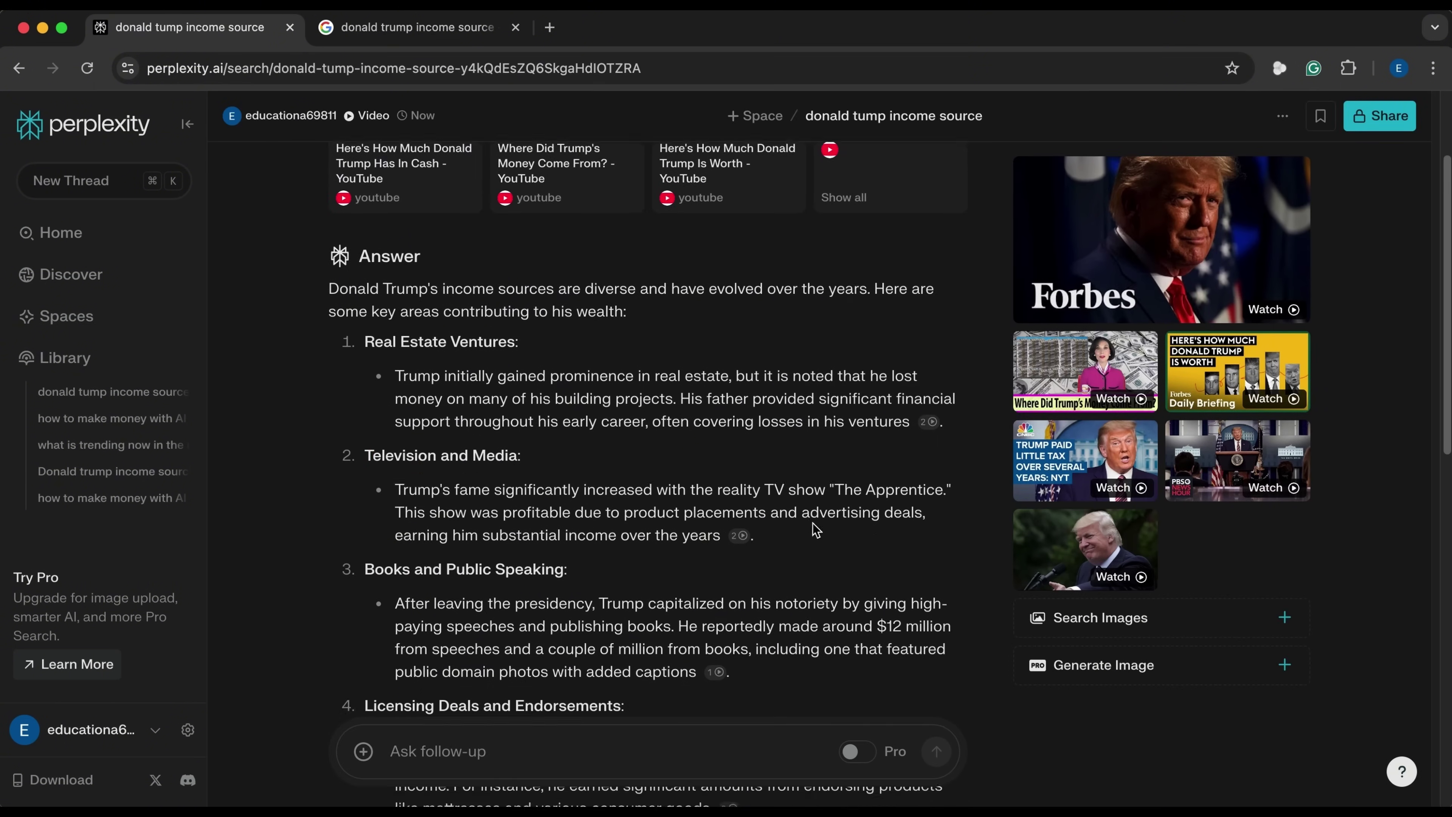
{"action": "mouse_move", "coordinate": [748, 452]}
{"action": "scroll", "coordinate": [743, 458], "scroll_direction": "down", "scroll_amount": 2}
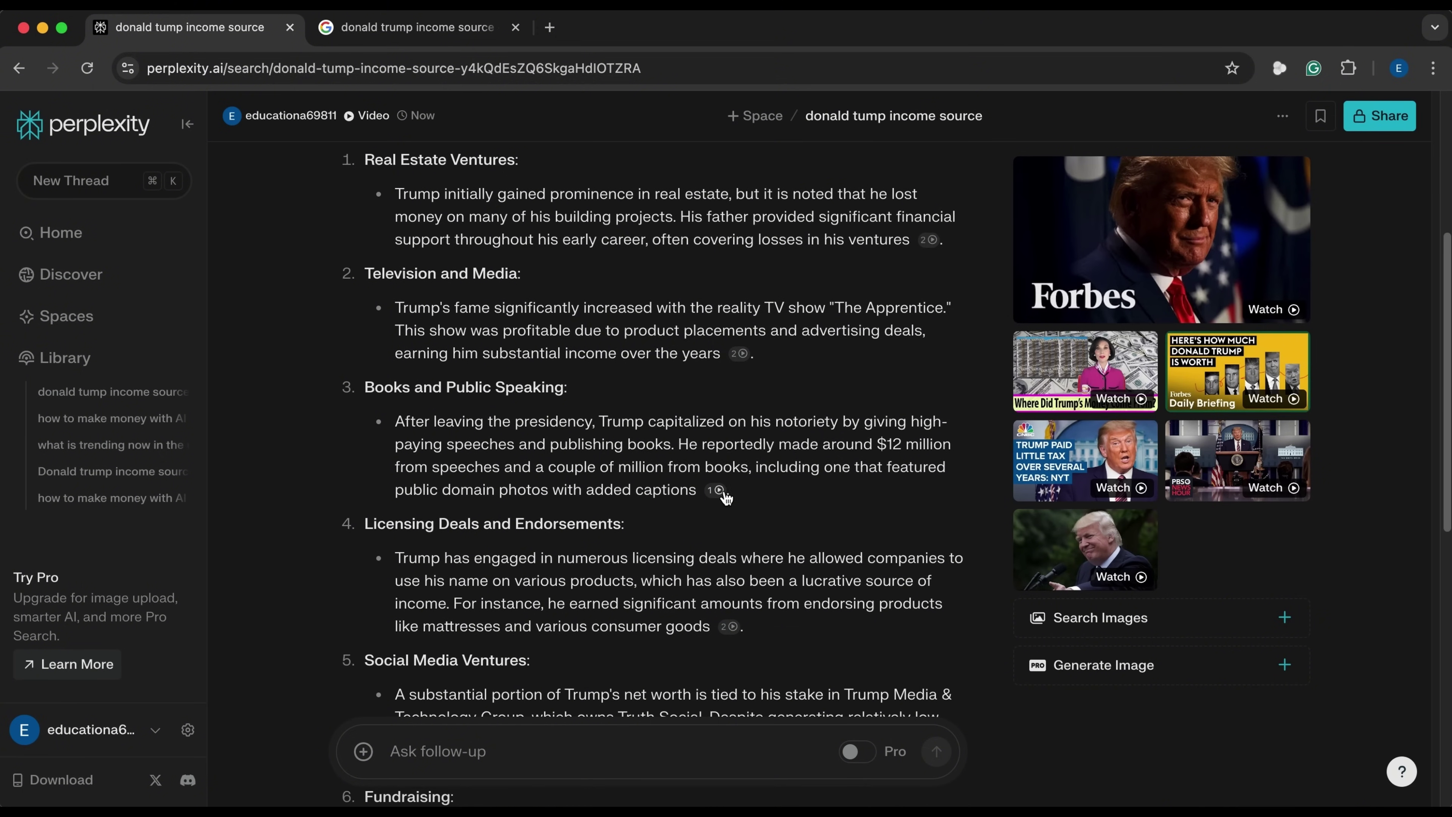
{"action": "mouse_move", "coordinate": [728, 639]}
{"action": "scroll", "coordinate": [770, 575], "scroll_direction": "down", "scroll_amount": 3}
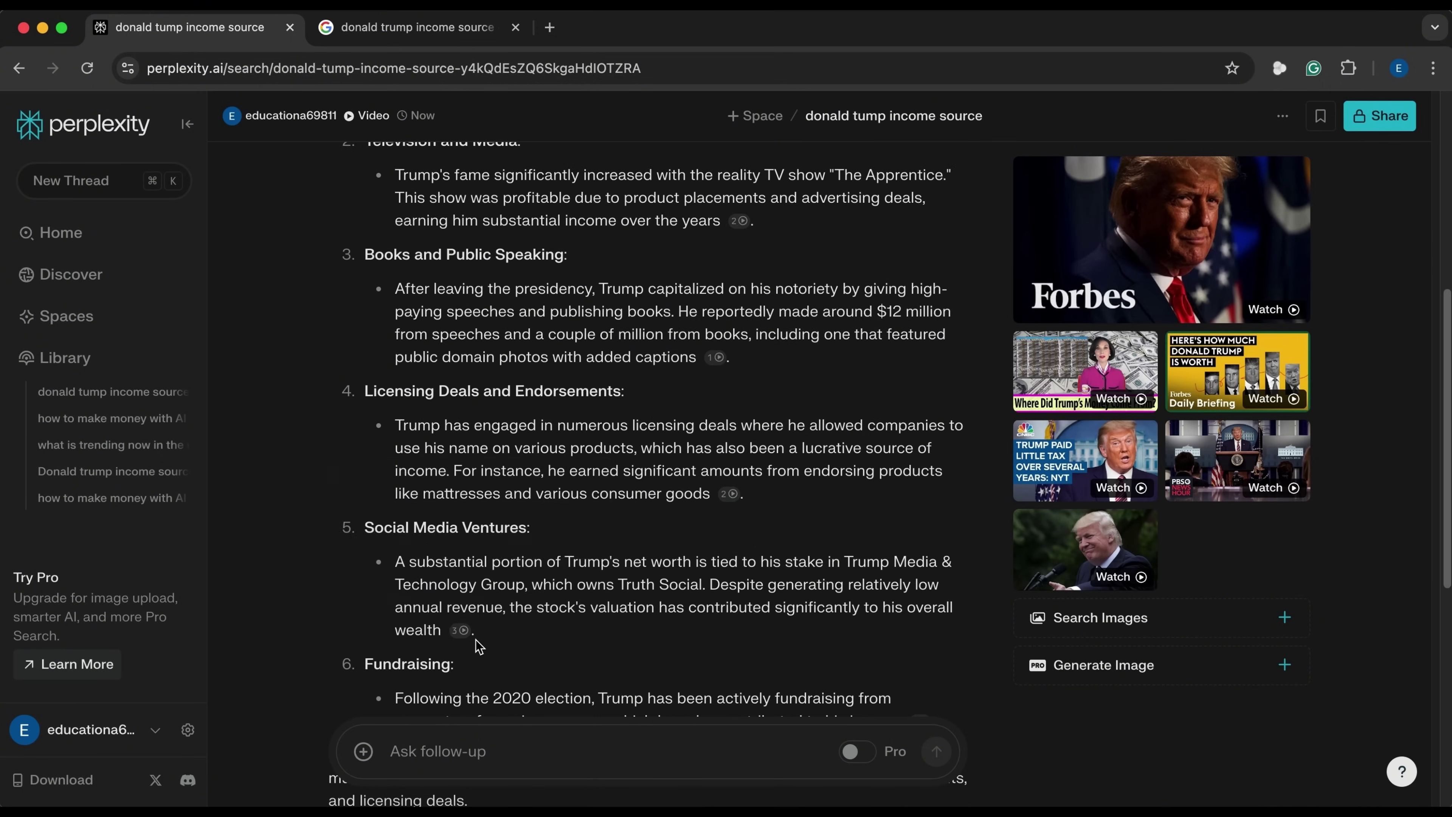
{"action": "mouse_move", "coordinate": [470, 640]}
{"action": "scroll", "coordinate": [798, 546], "scroll_direction": "up", "scroll_amount": 8}
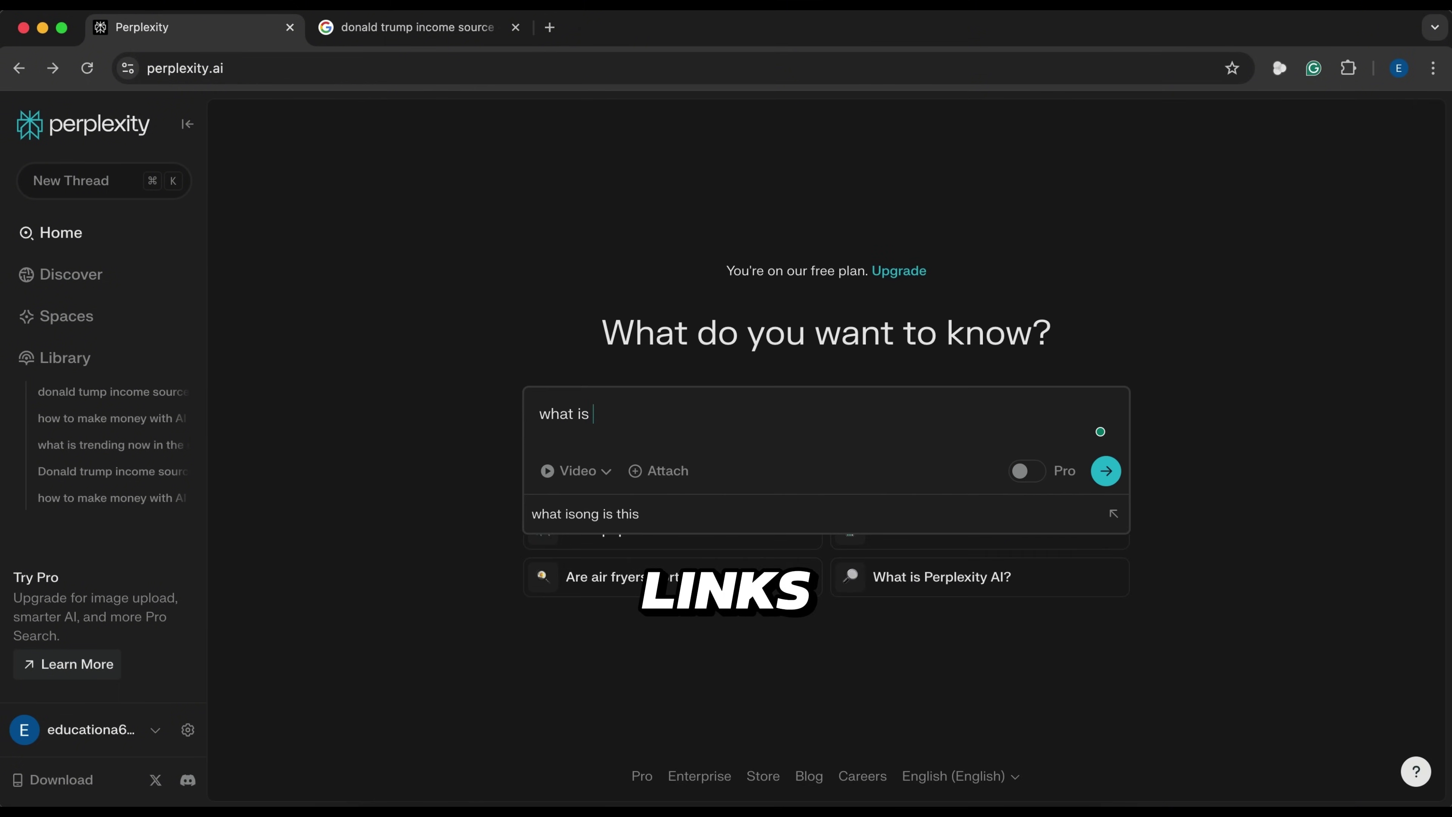
Search 'what is trending now in the US', then 'what is the best skill I should learn'
{"action": "type", "text": "trending now in the US"}
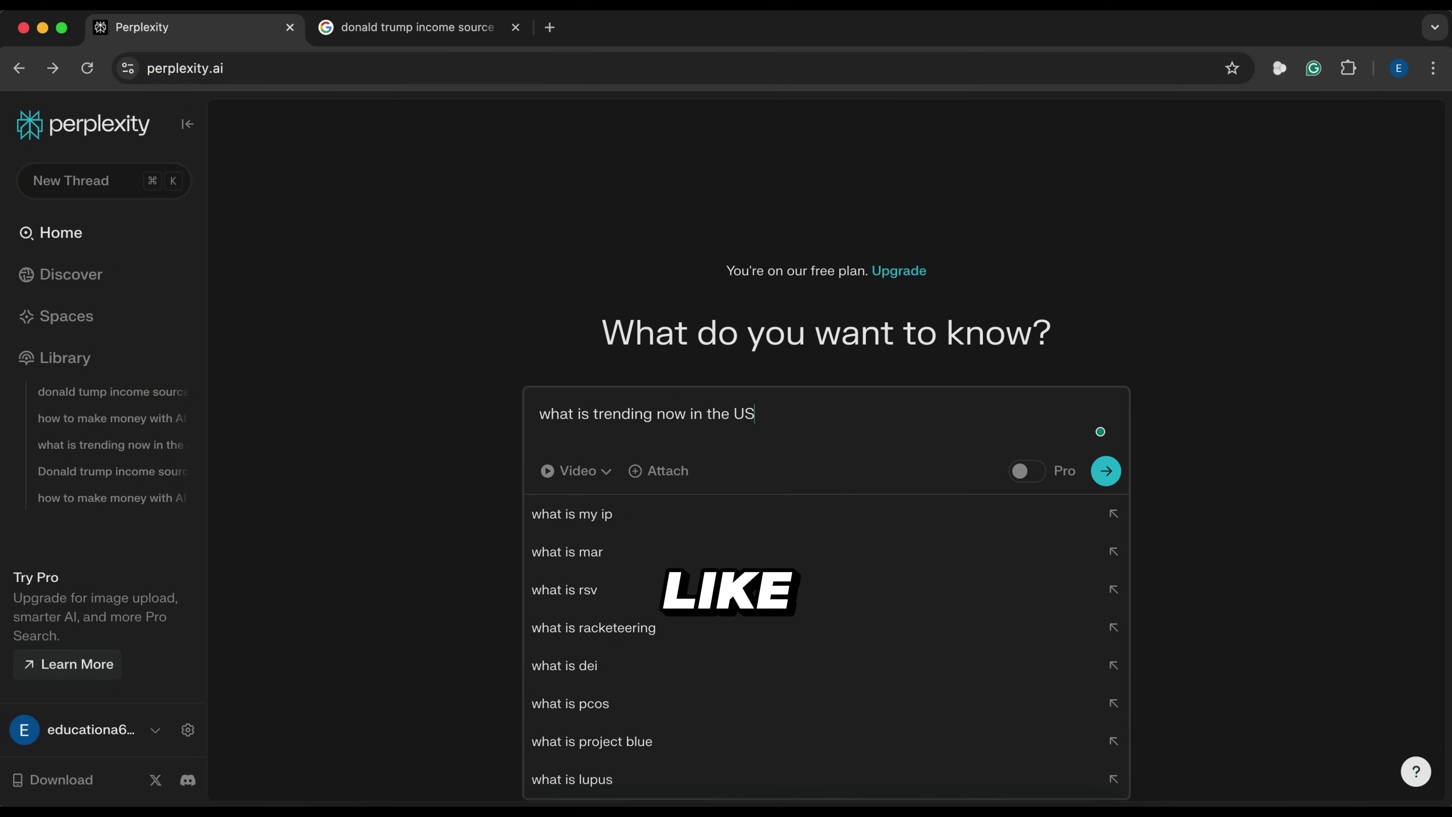
{"action": "key", "text": "Return"}
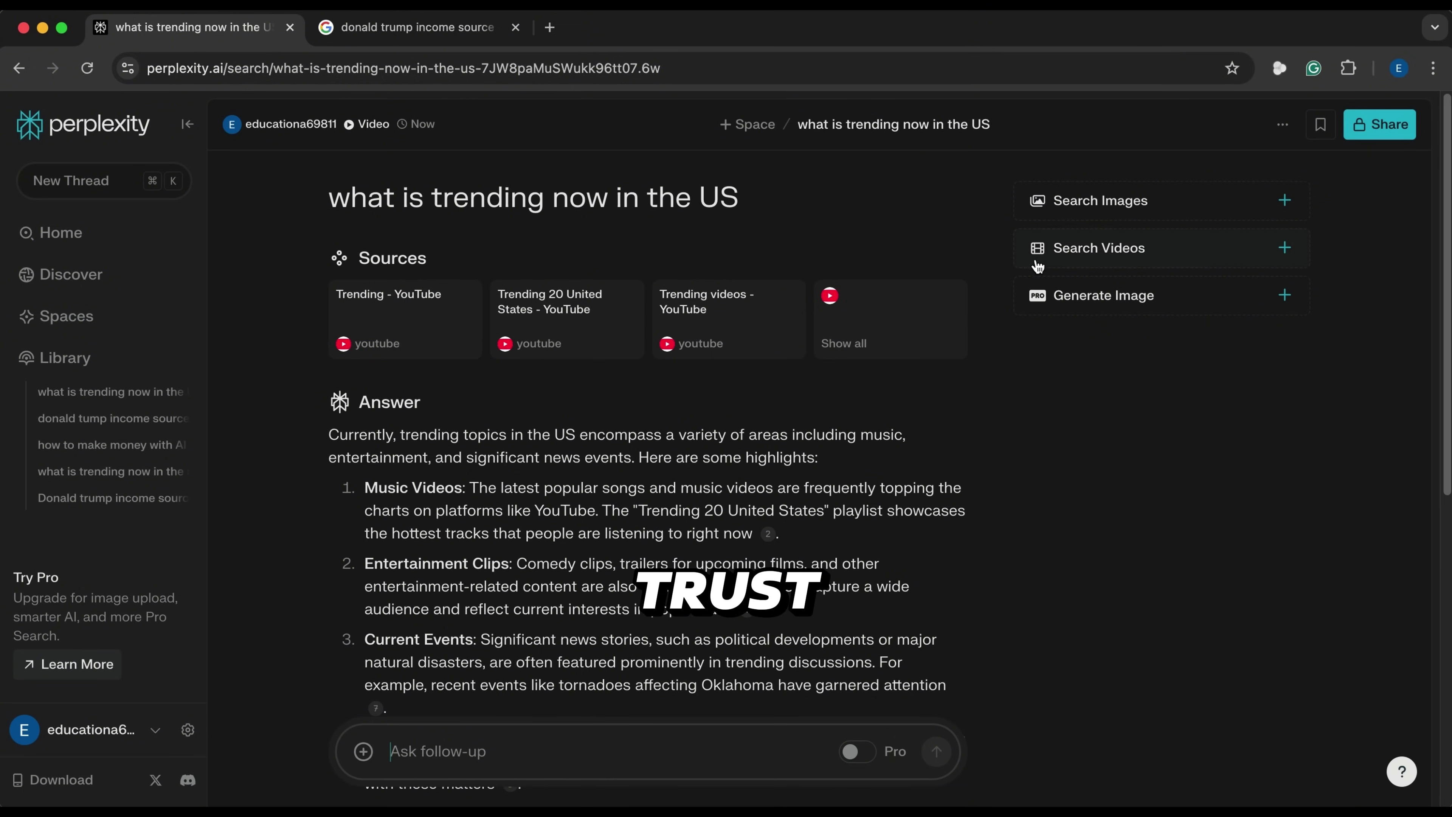
{"action": "scroll", "coordinate": [396, 330], "scroll_direction": "down", "scroll_amount": 5}
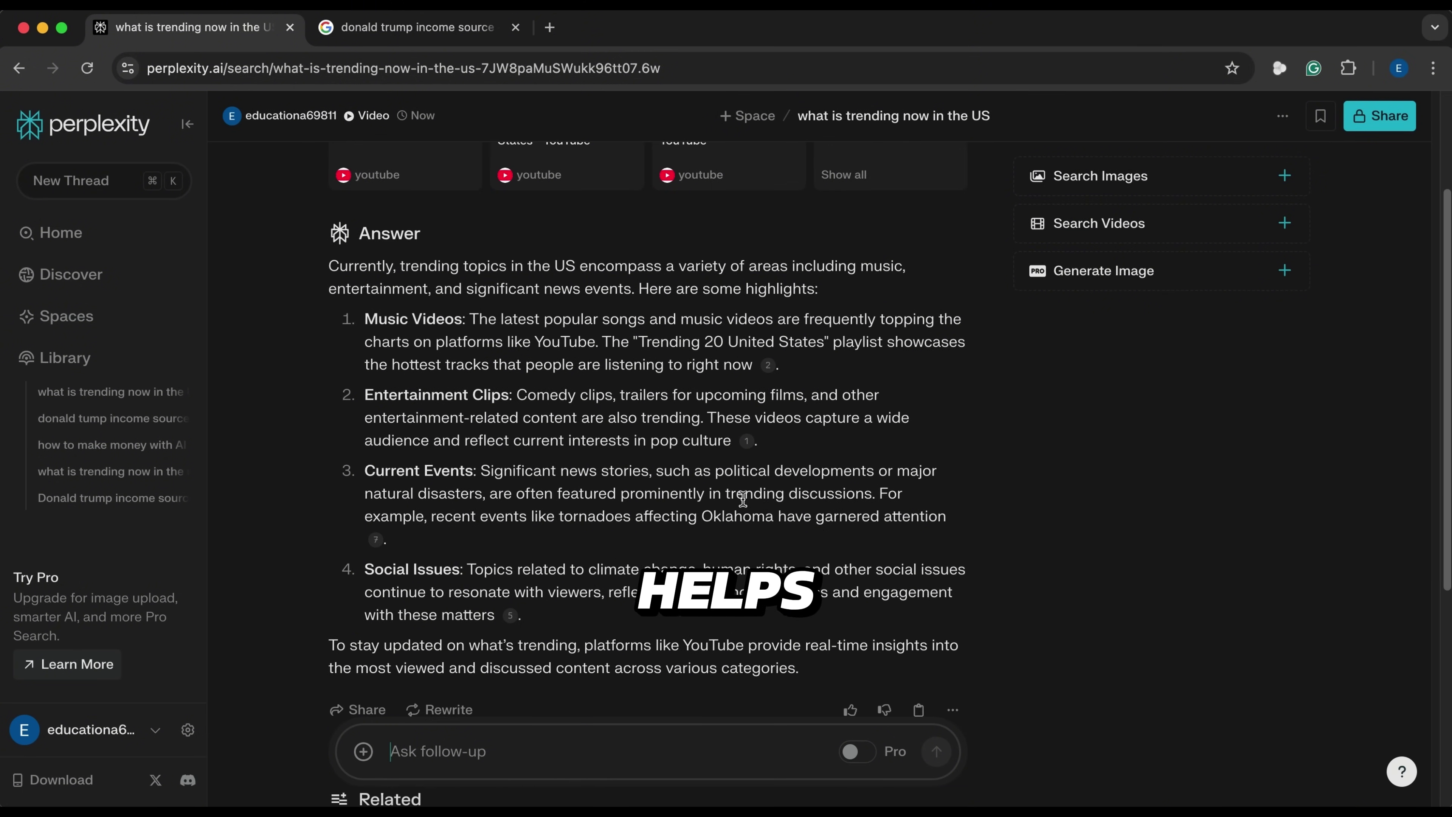
{"action": "scroll", "coordinate": [522, 382], "scroll_direction": "up", "scroll_amount": 5}
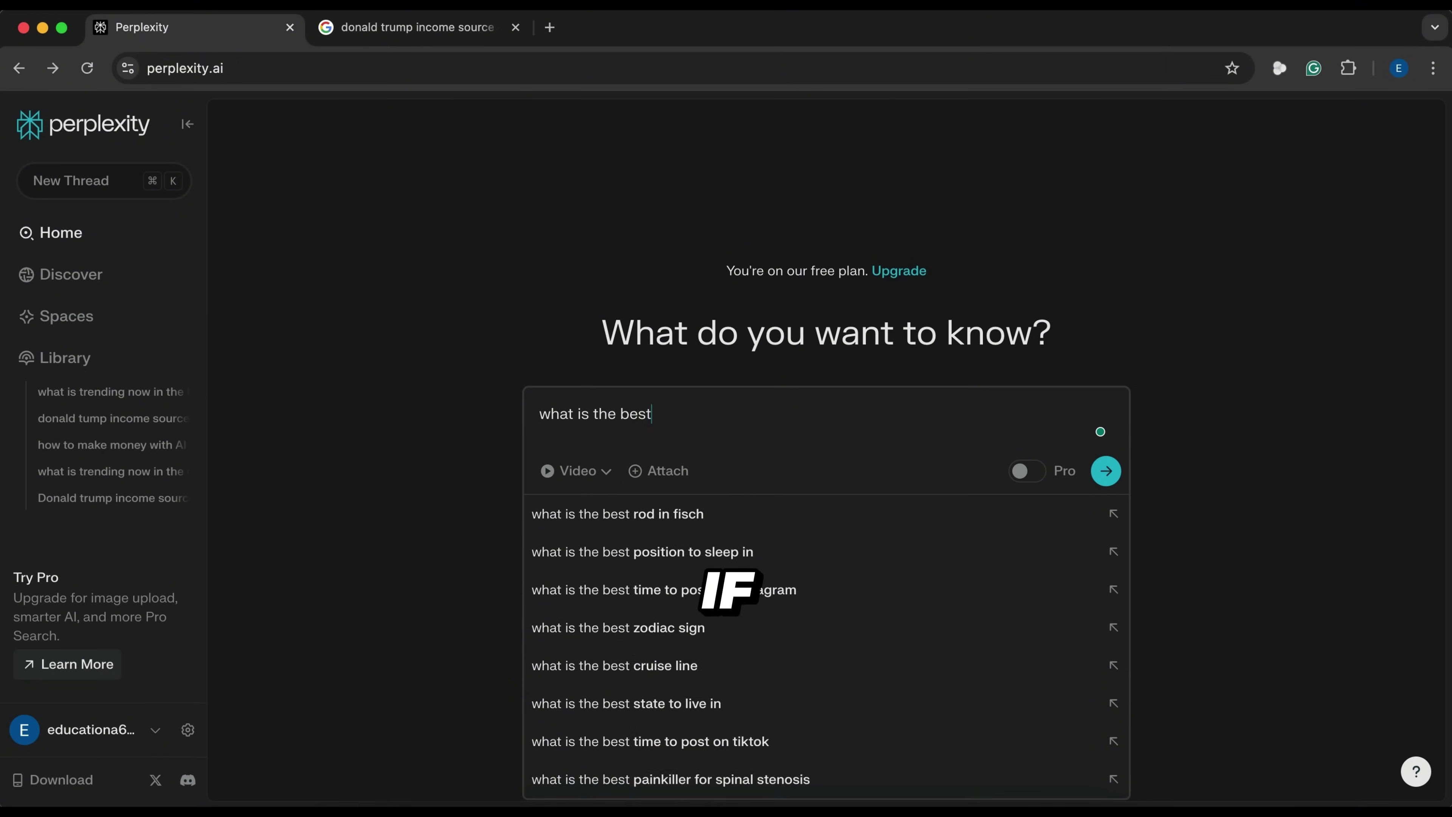
{"action": "type", "text": "skill I should learn in 2025"}
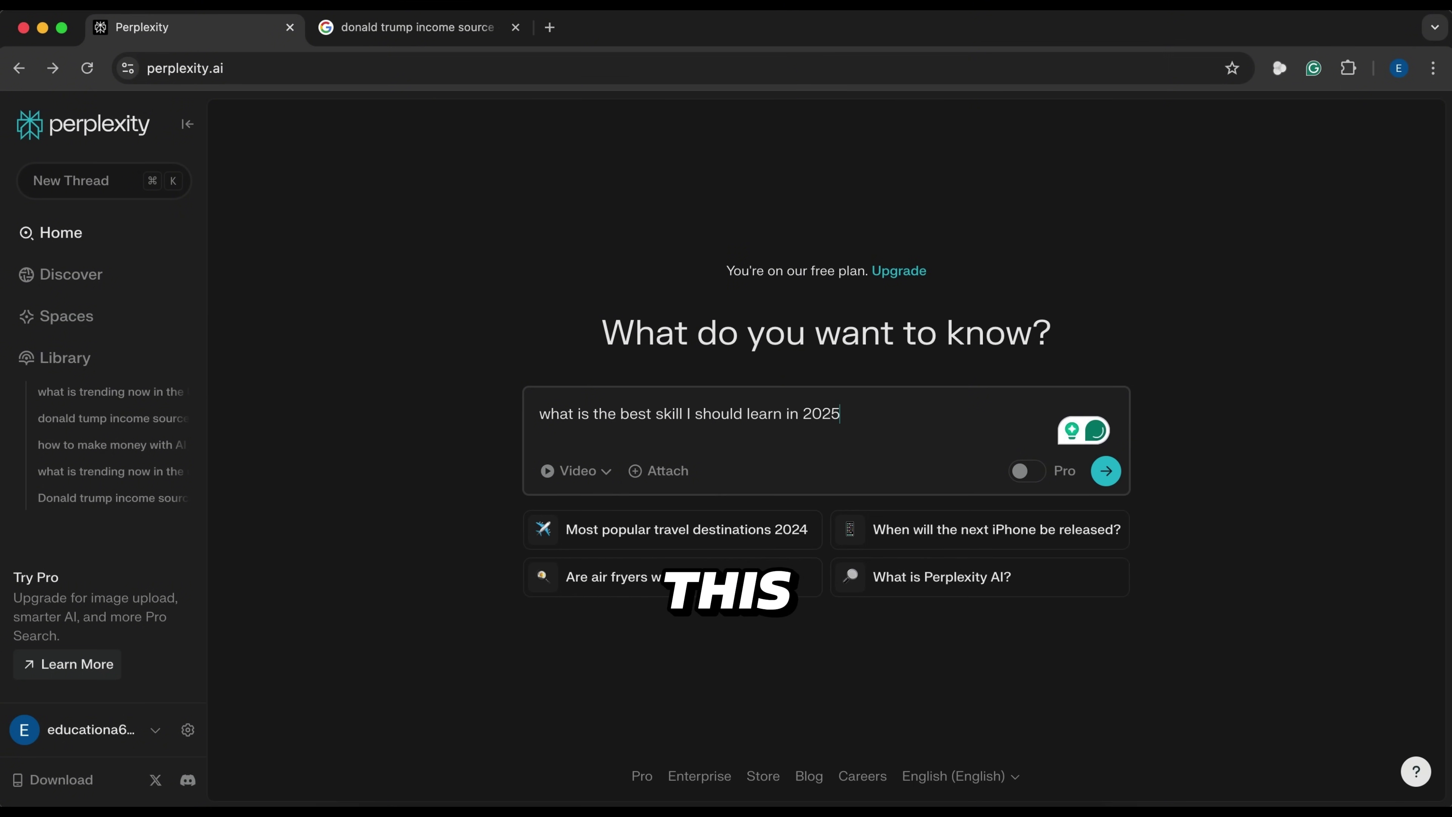
{"action": "key", "text": "Return"}
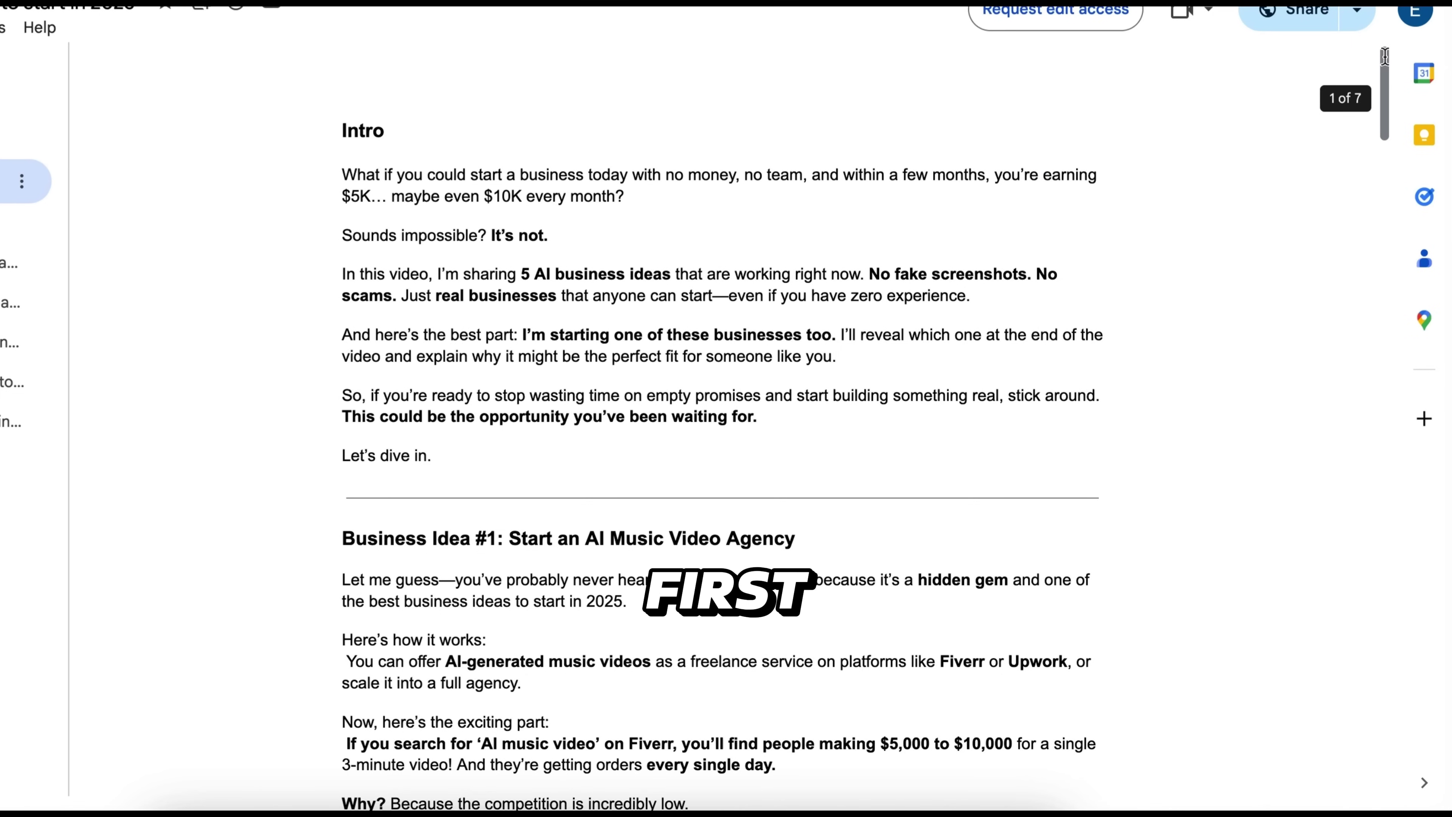
Copy the script's Intro section into ChatGPT after the make-it-engaging request and send
{"action": "left_click_drag", "start_coordinate": [1384, 55], "coordinate": [1401, 26]}
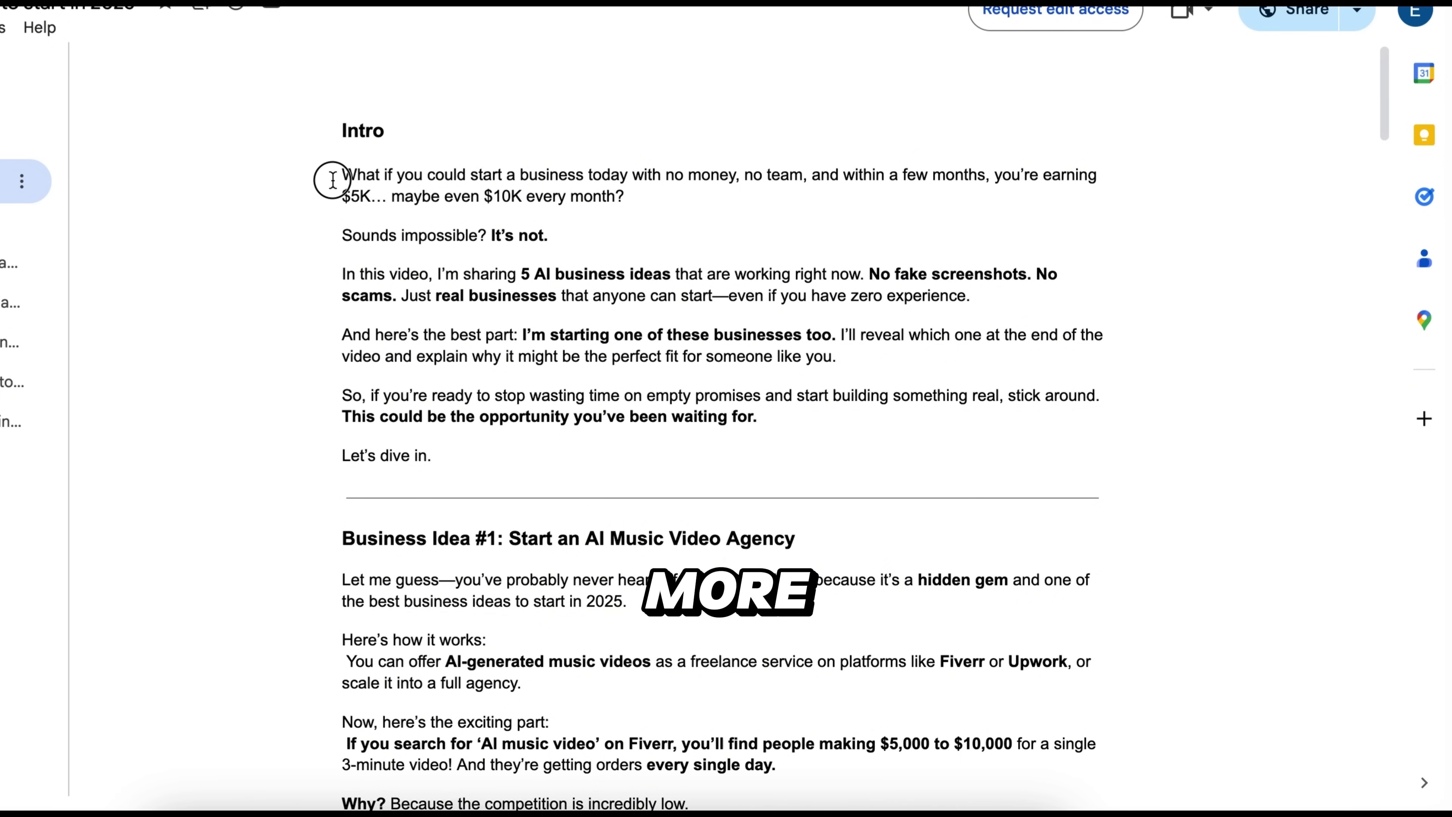
{"action": "left_click_drag", "start_coordinate": [333, 180], "coordinate": [473, 448]}
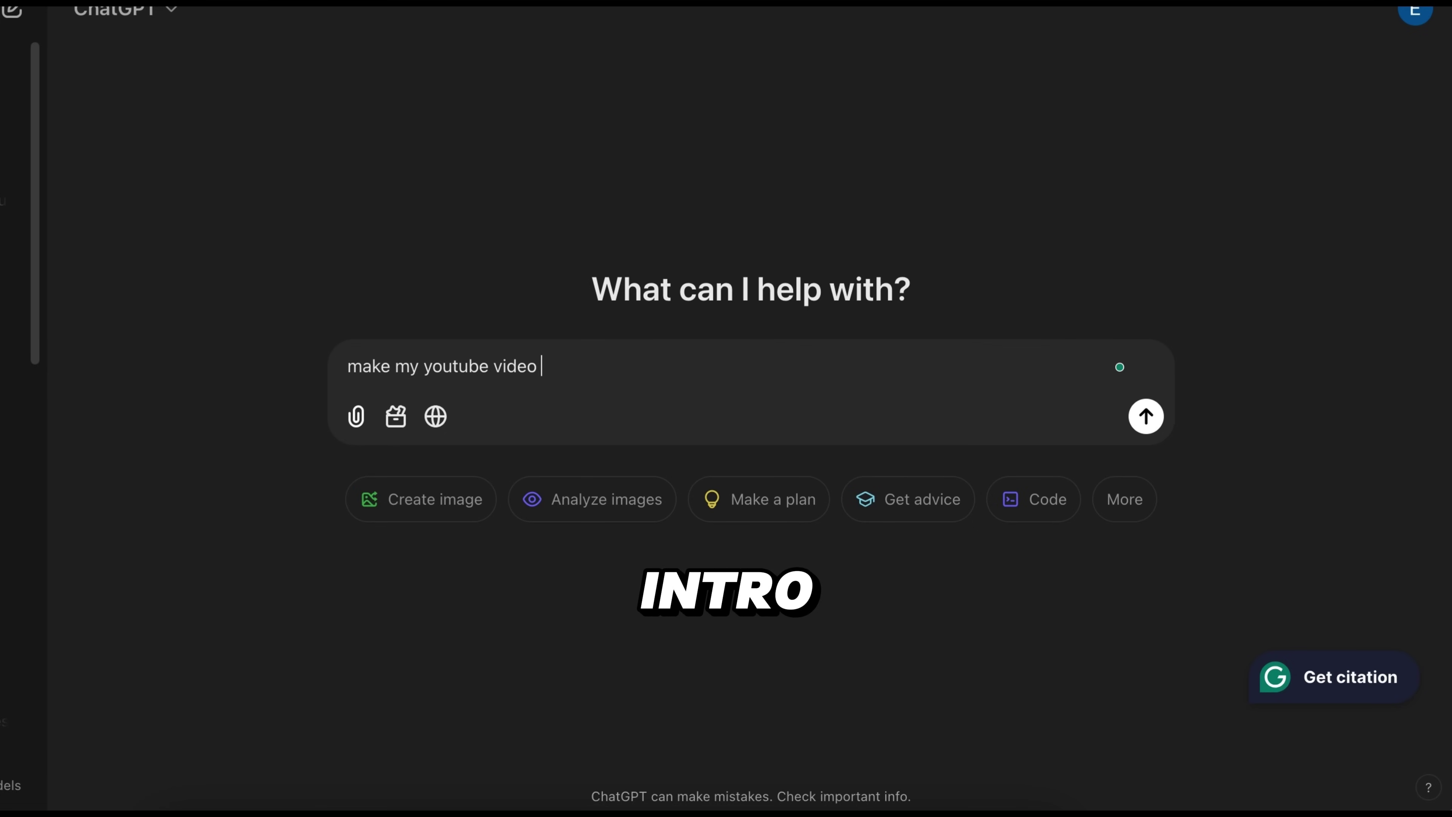
{"action": "key", "text": "ctrl+v"}
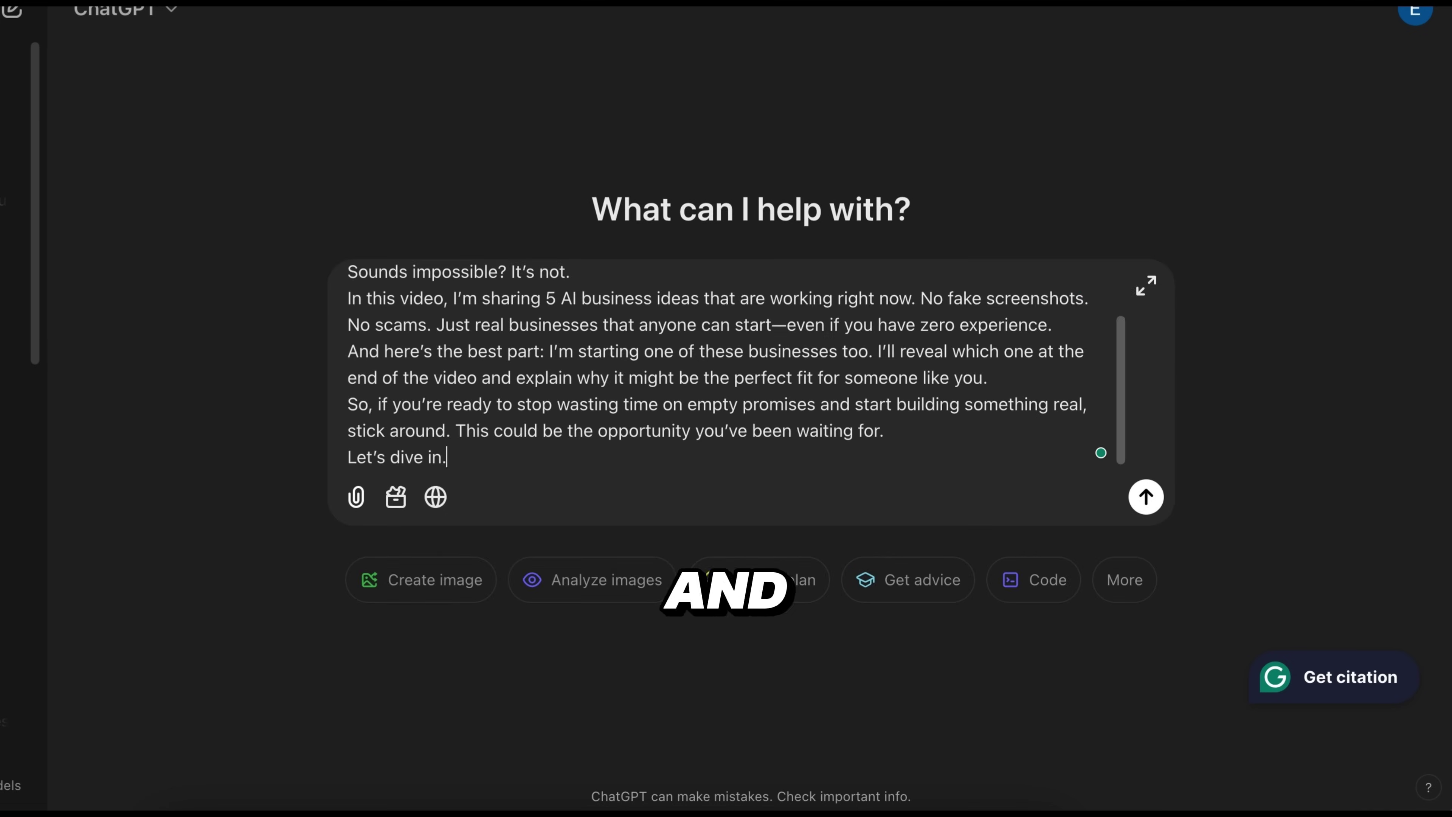
{"action": "key", "text": "Return"}
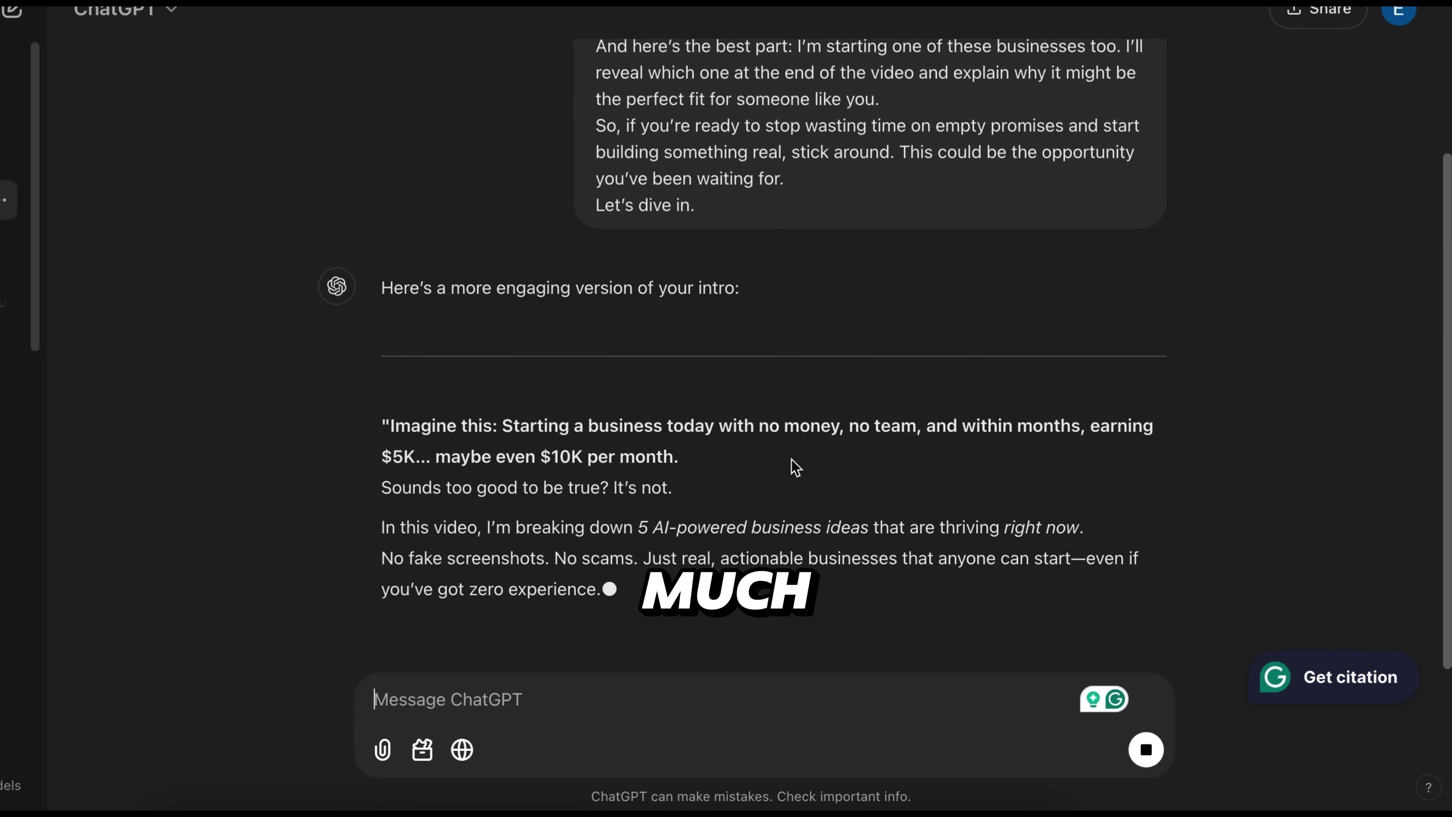
Scroll through the rewritten intro to 'Let's get started.' and back to its start
{"action": "scroll", "coordinate": [898, 376], "scroll_direction": "down", "scroll_amount": 2}
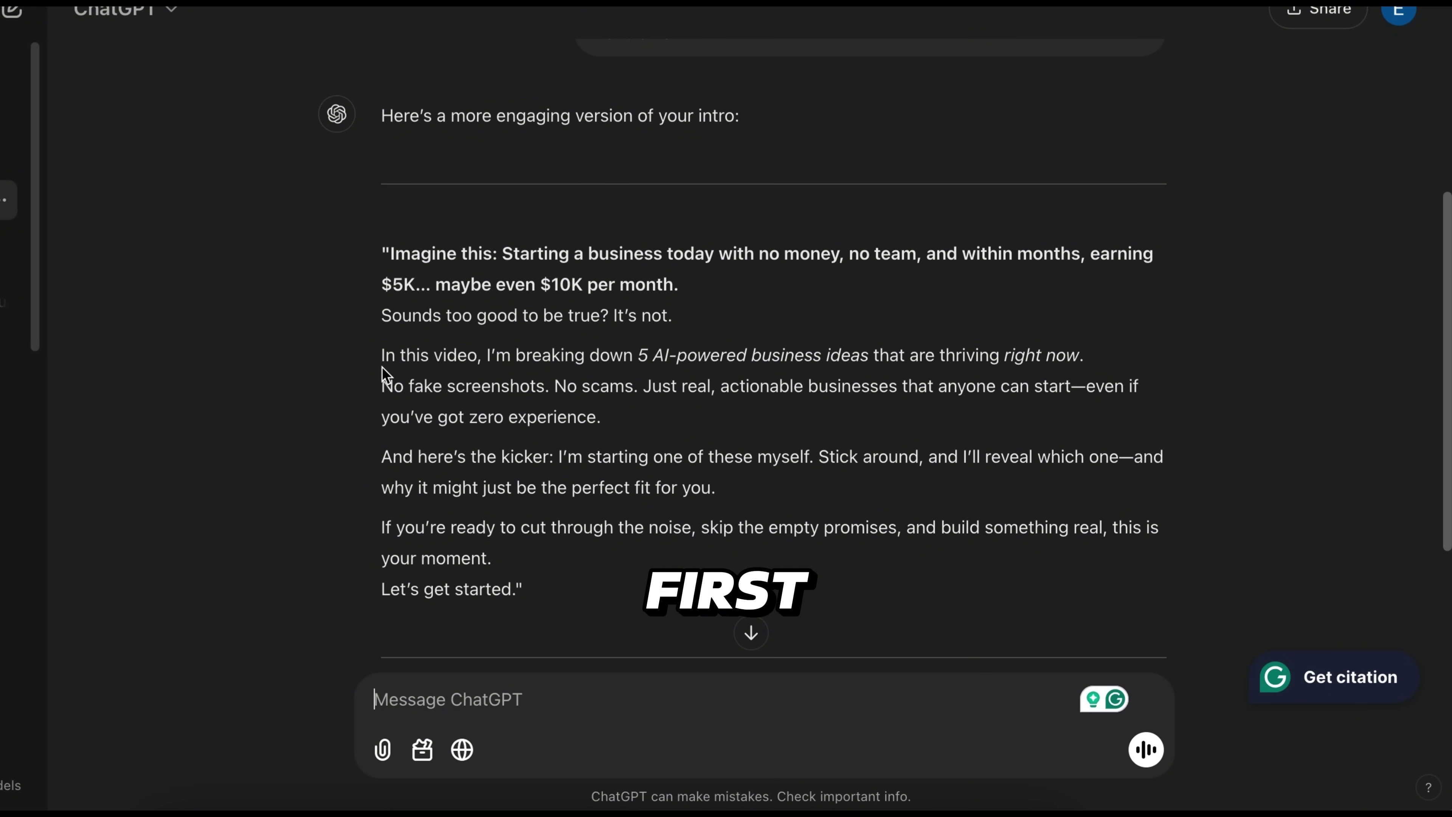
{"action": "scroll", "coordinate": [526, 474], "scroll_direction": "down", "scroll_amount": 4}
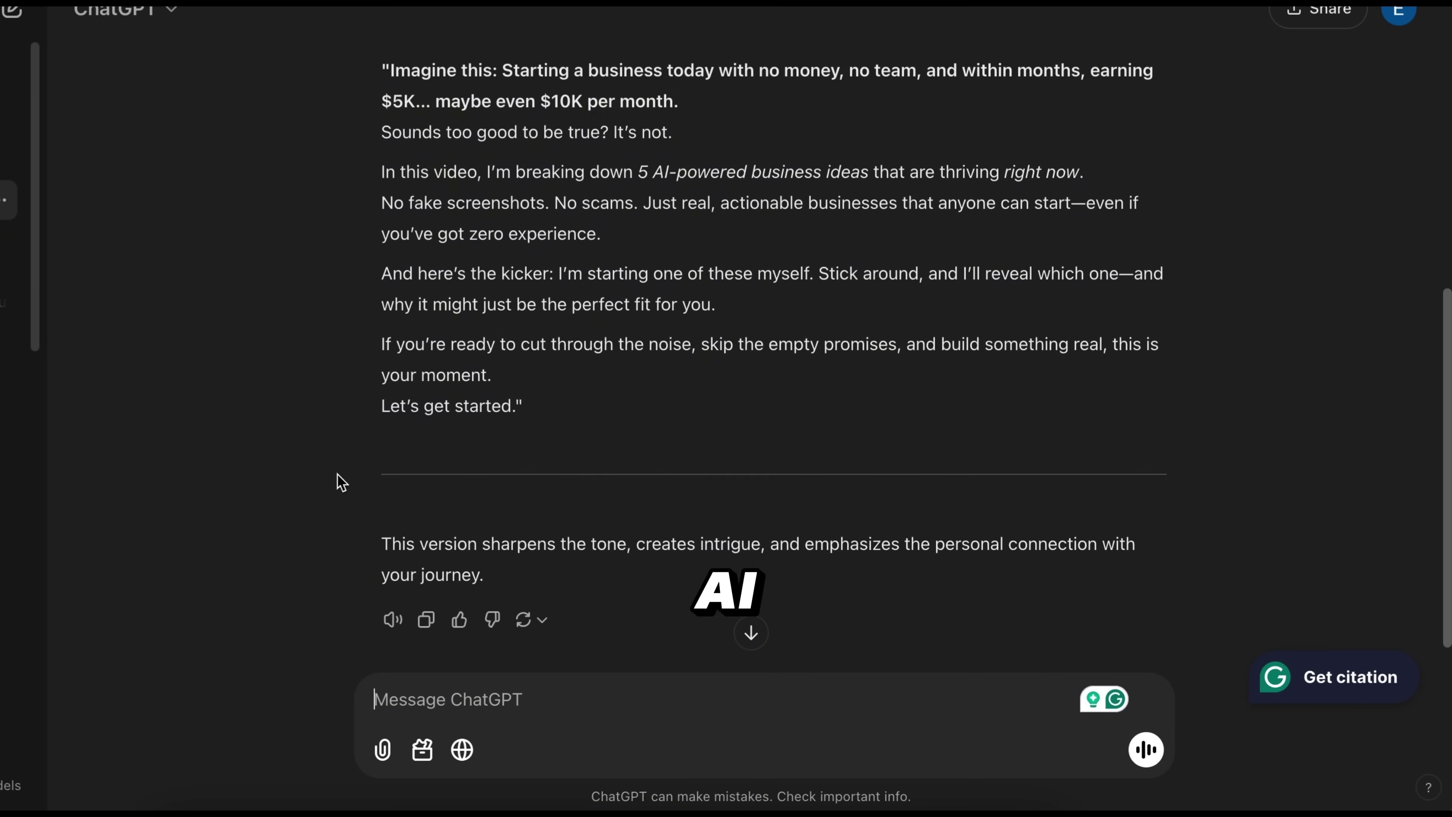
{"action": "scroll", "coordinate": [626, 334], "scroll_direction": "up", "scroll_amount": 8}
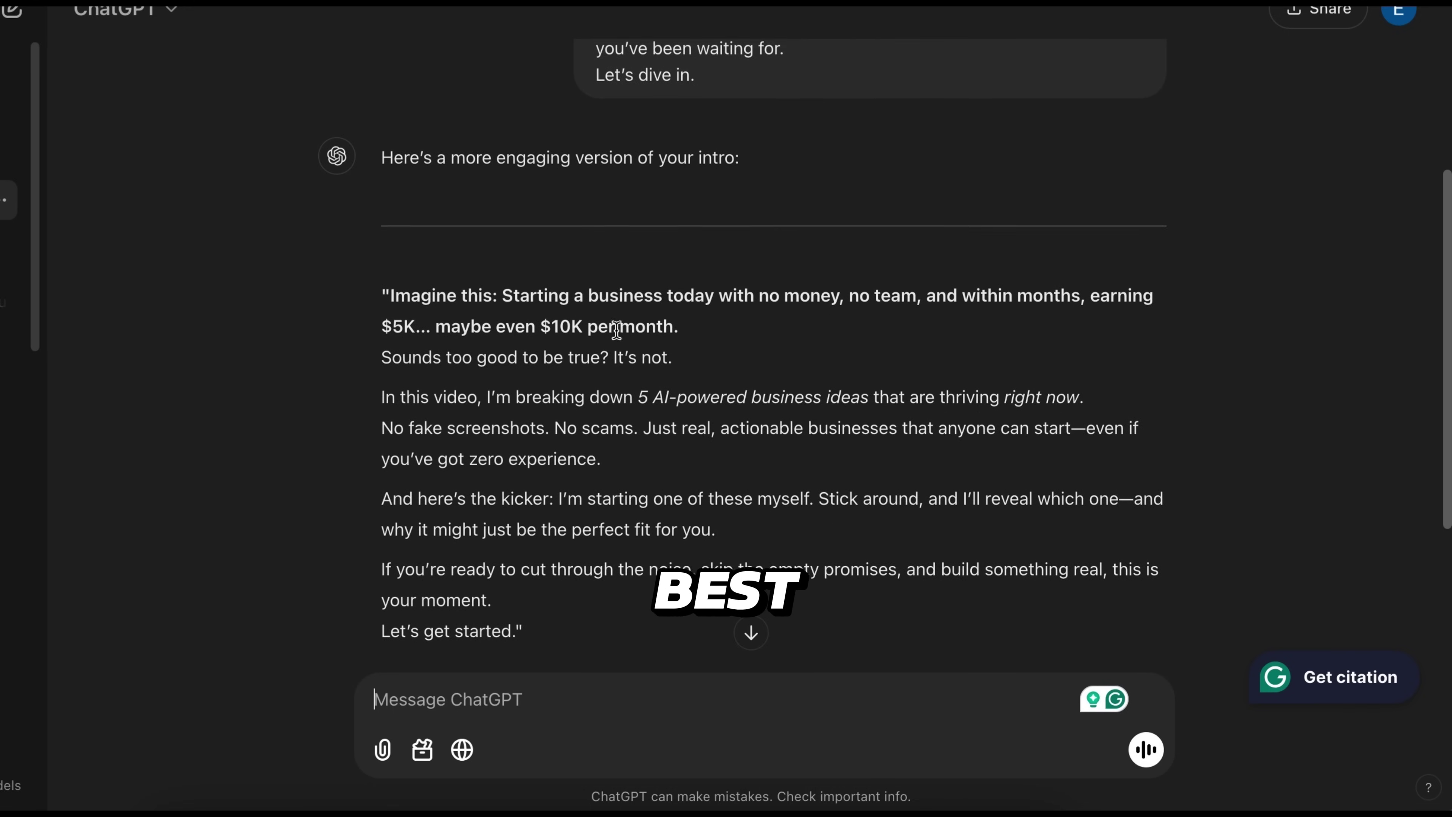